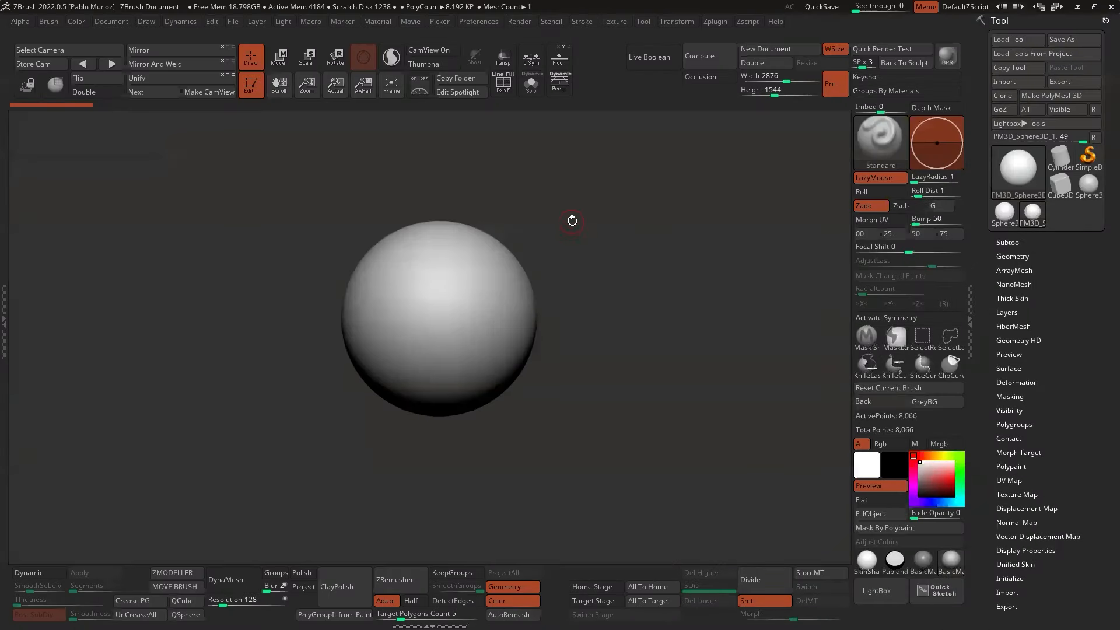
Show the subtool list, duplicate the sphere subtool and isolate the copy with Solo mode.
{"action": "left_click_drag", "start_coordinate": [572, 220], "coordinate": [583, 232], "text": "alt"}
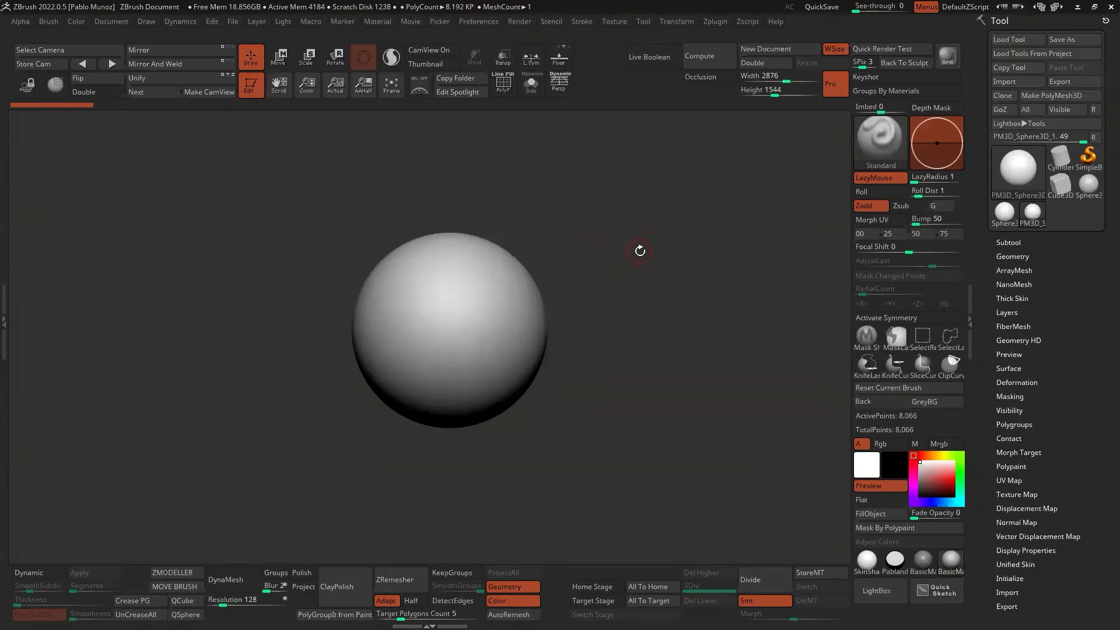
{"action": "left_click", "coordinate": [1008, 242]}
{"action": "left_click_drag", "start_coordinate": [690, 268], "coordinate": [690, 294]}
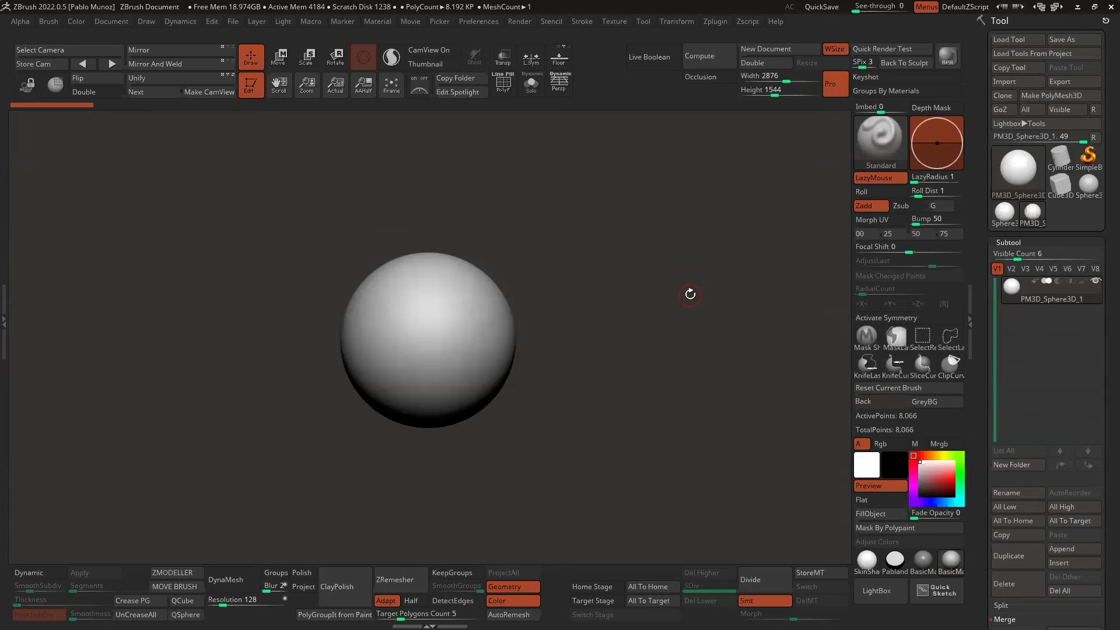
{"action": "left_click", "coordinate": [899, 371]}
{"action": "left_click", "coordinate": [928, 385]}
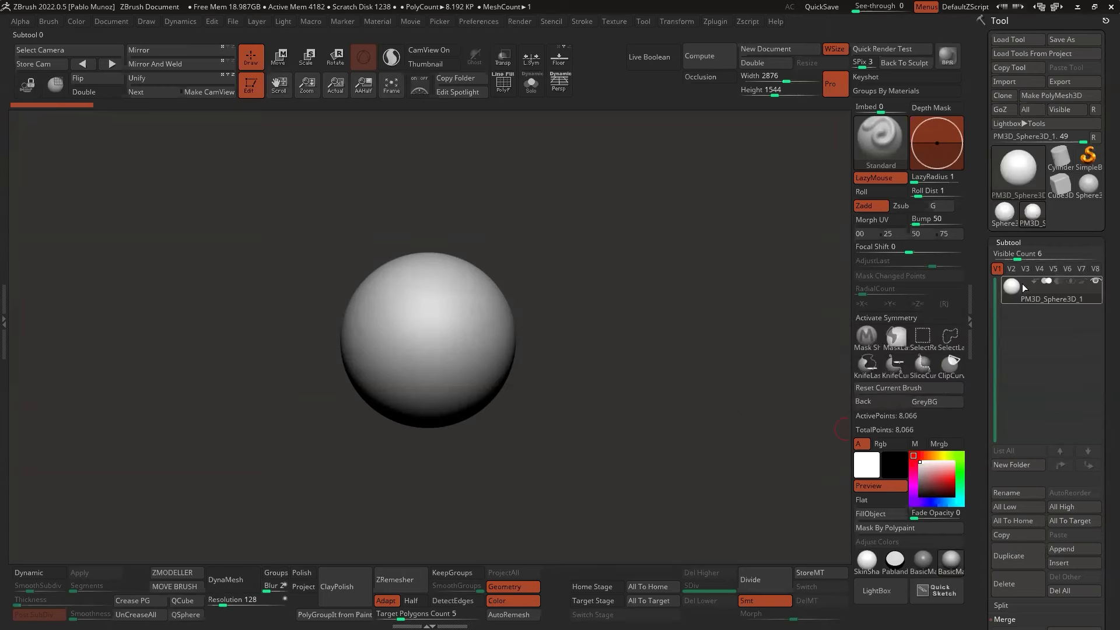
{"action": "left_click", "coordinate": [1079, 189]}
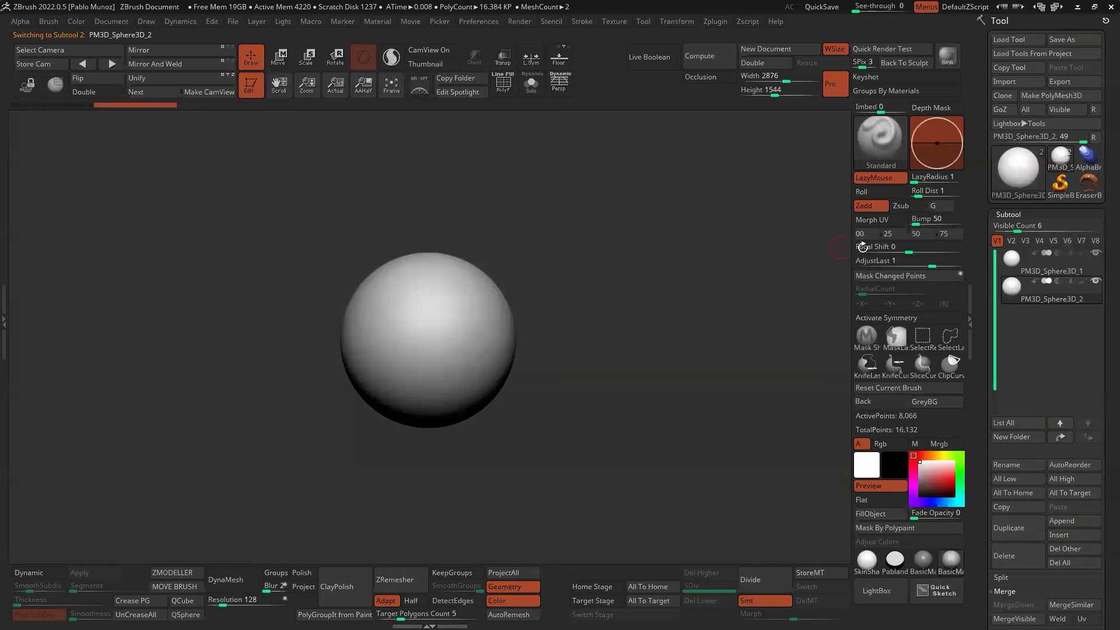
{"action": "left_click", "coordinate": [531, 83]}
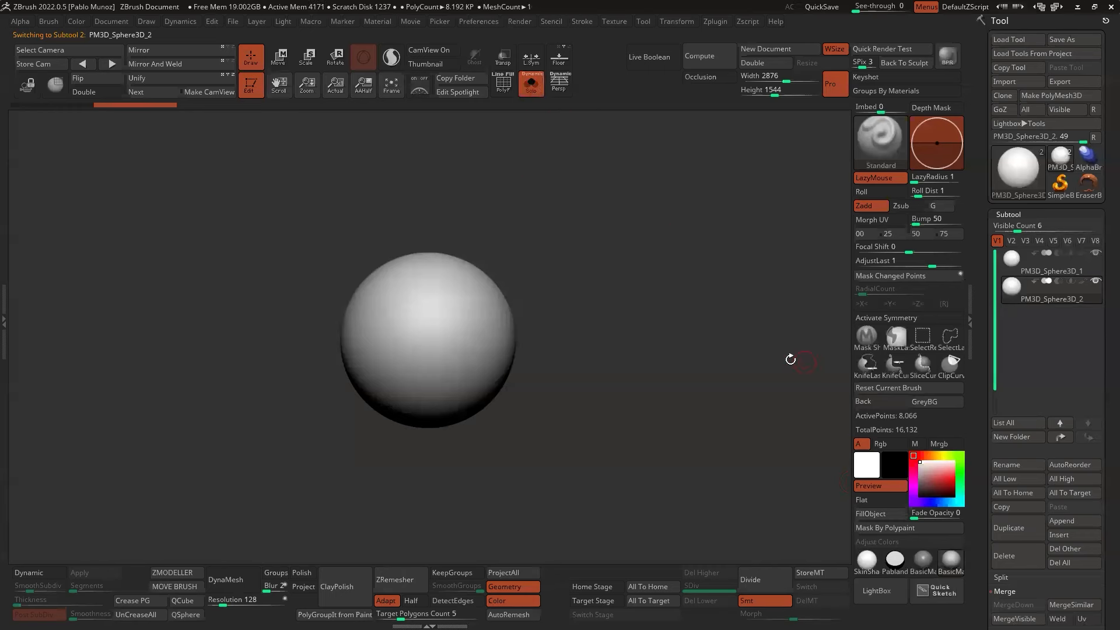
Cut the isolated sphere into an angular faceted chunk with four straight KnifeCurve cuts running across it at different angles.
{"action": "key", "text": "ctrl"}
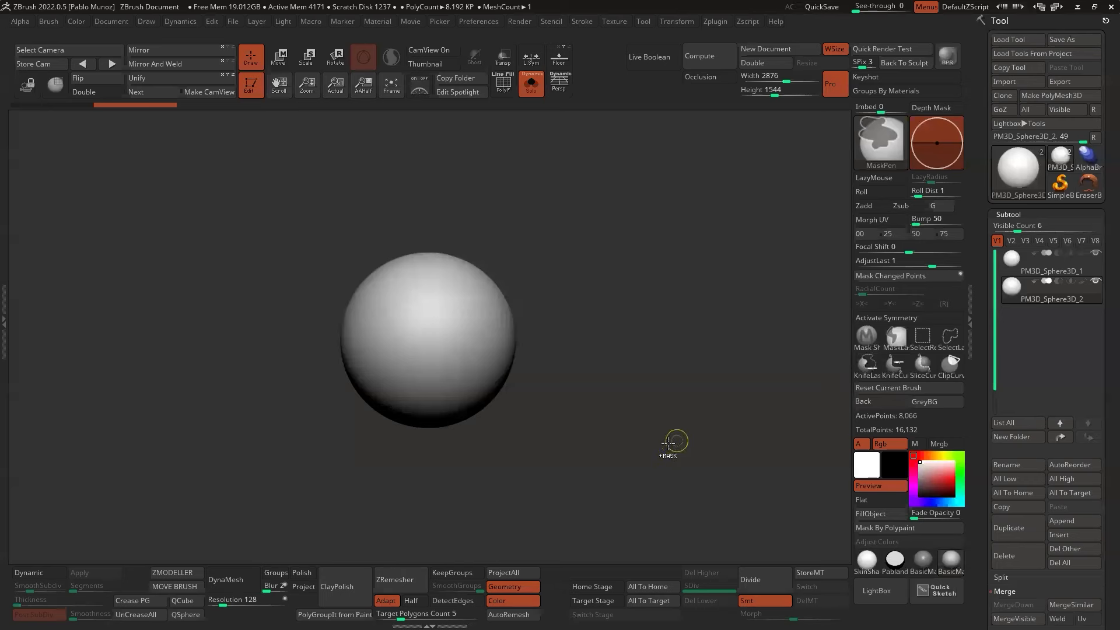
{"action": "key", "text": "ctrl+shift"}
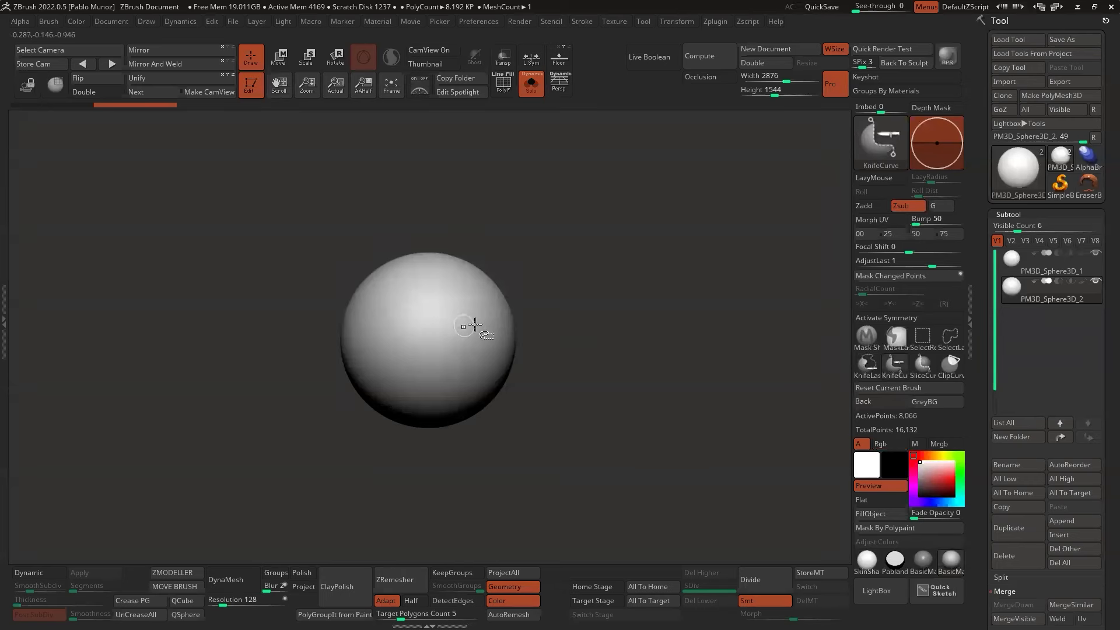
{"action": "left_click_drag", "start_coordinate": [307, 364], "coordinate": [545, 234], "text": "ctrl+shift"}
{"action": "left_click_drag", "start_coordinate": [308, 398], "coordinate": [525, 227], "text": "ctrl+shift"}
{"action": "left_click_drag", "start_coordinate": [423, 514], "coordinate": [514, 227], "text": "ctrl+shift"}
{"action": "left_click_drag", "start_coordinate": [309, 322], "coordinate": [513, 408], "text": "ctrl+shift"}
{"action": "left_click_drag", "start_coordinate": [588, 372], "coordinate": [562, 357]}
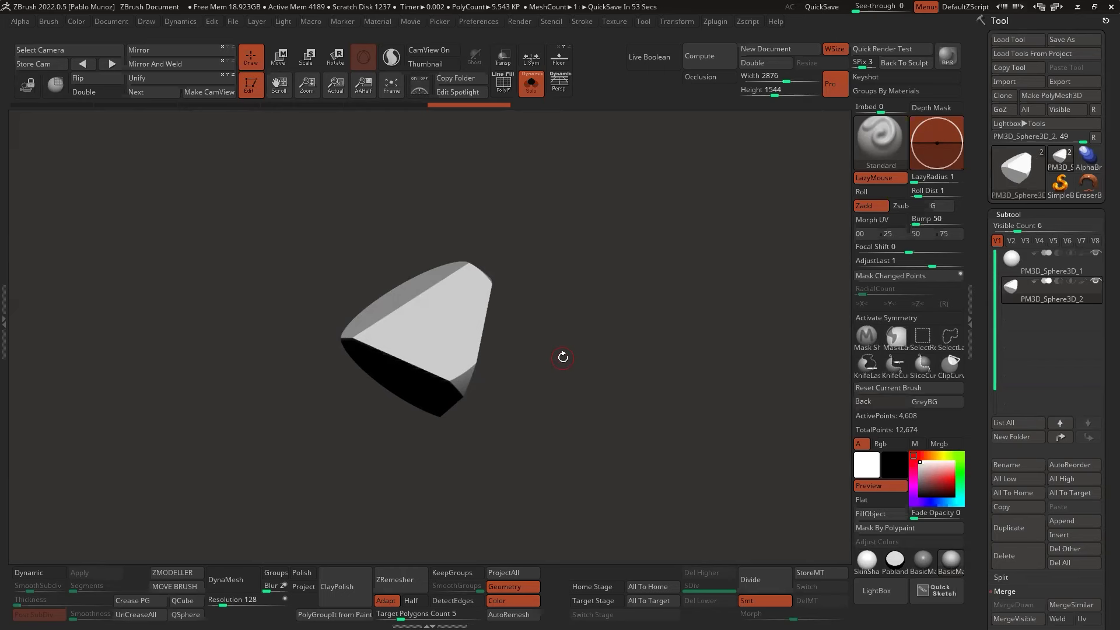
{"action": "left_click_drag", "start_coordinate": [580, 355], "coordinate": [566, 369]}
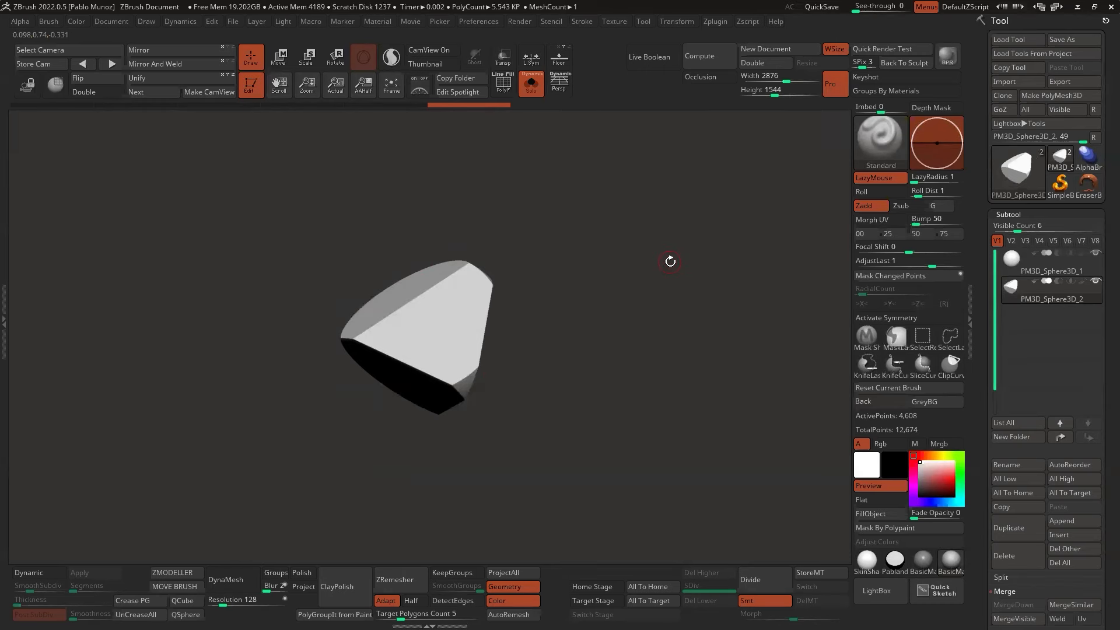
Load the custom interface configuration from the preferences.
{"action": "key", "text": "space"}
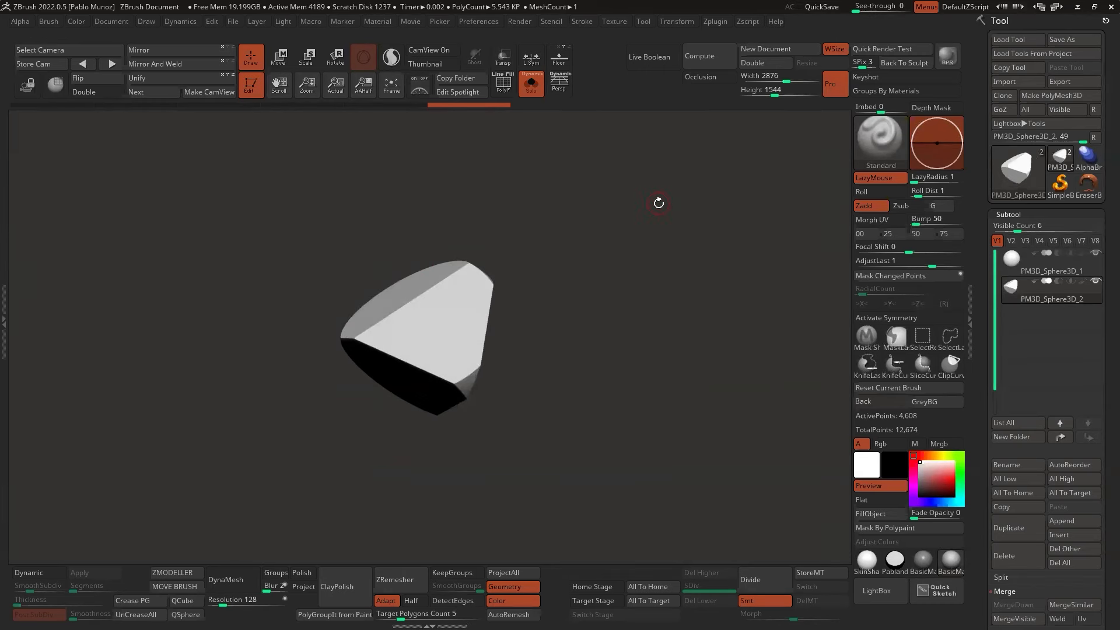
{"action": "left_click", "coordinate": [478, 21]}
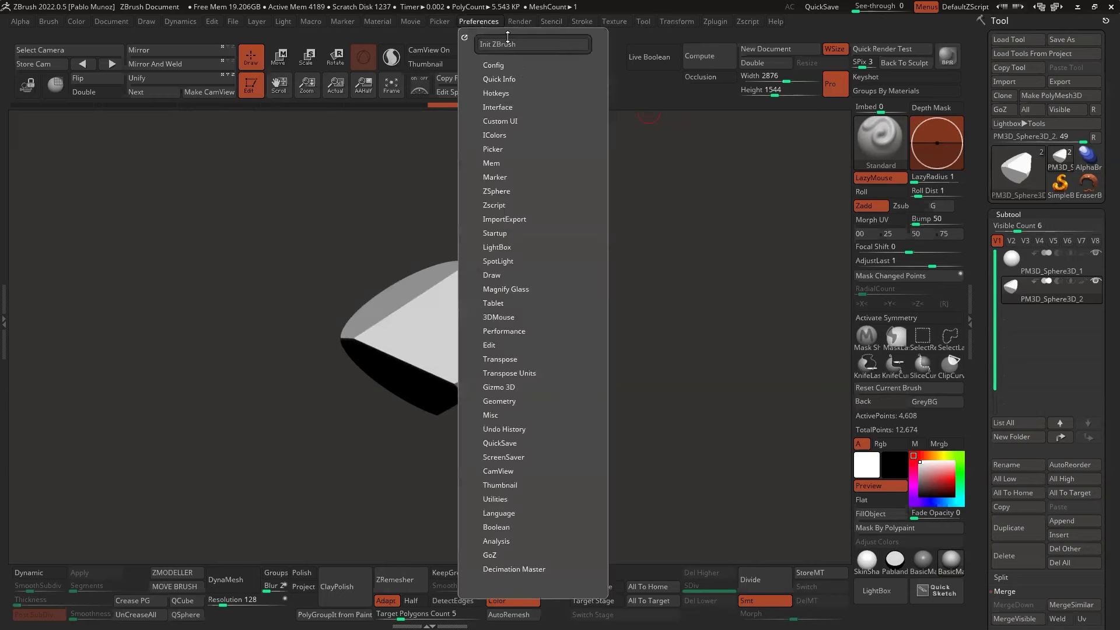
{"action": "left_click", "coordinate": [493, 65]}
{"action": "left_click", "coordinate": [544, 89]}
Choose the SnakeHook brush, enable Sculptris Pro mode and increase the draw size.
{"action": "key", "text": "b"}
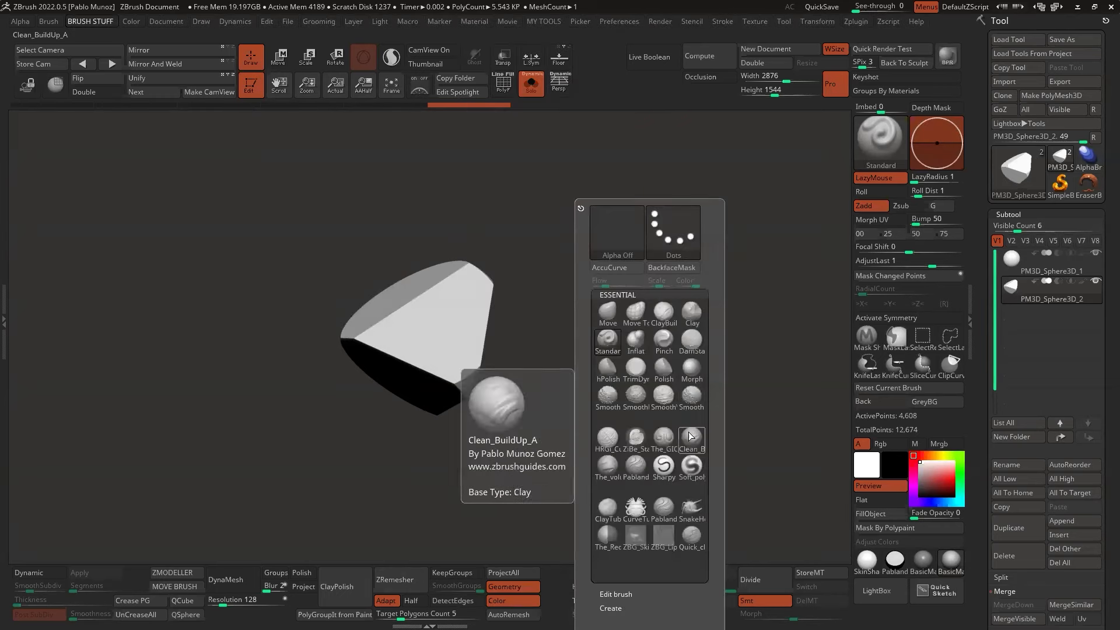
{"action": "left_click", "coordinate": [692, 511]}
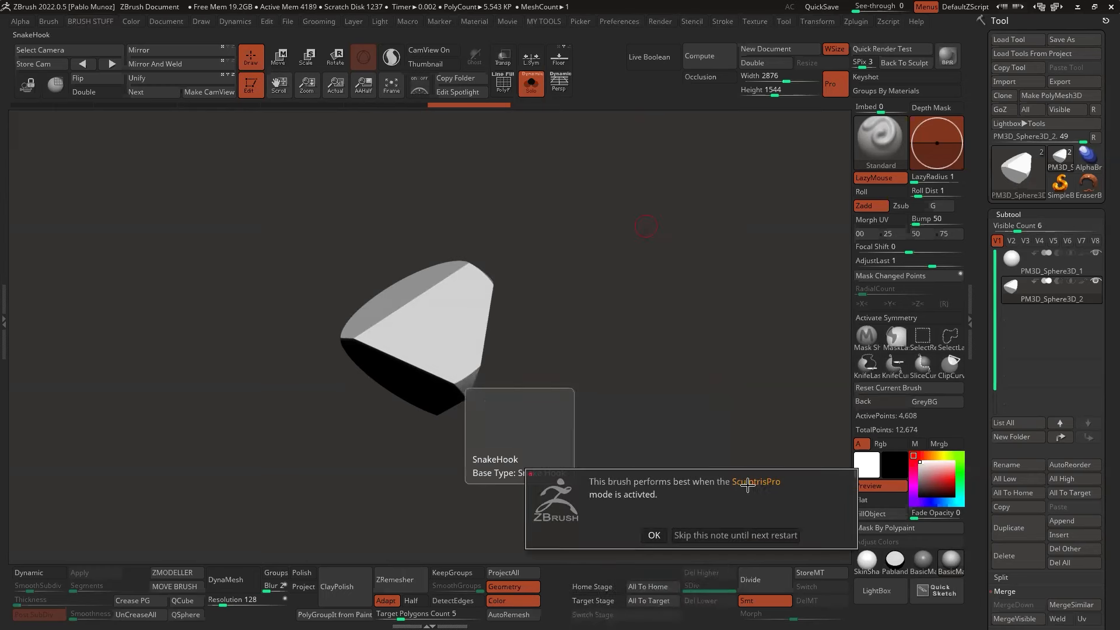
{"action": "left_click", "coordinate": [654, 535]}
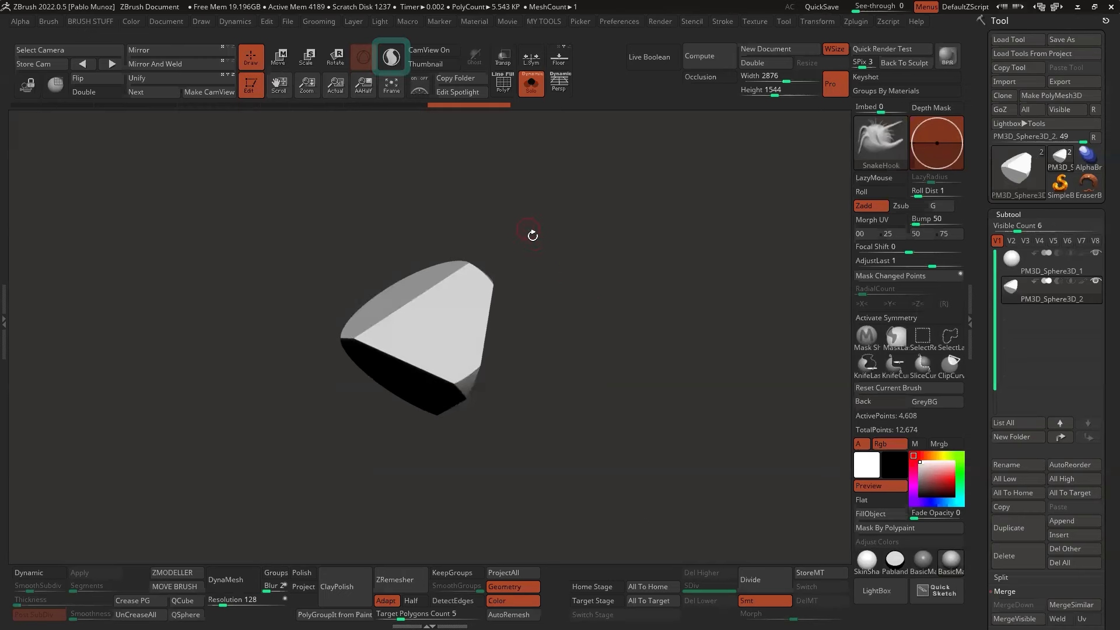
{"action": "key", "text": "space"}
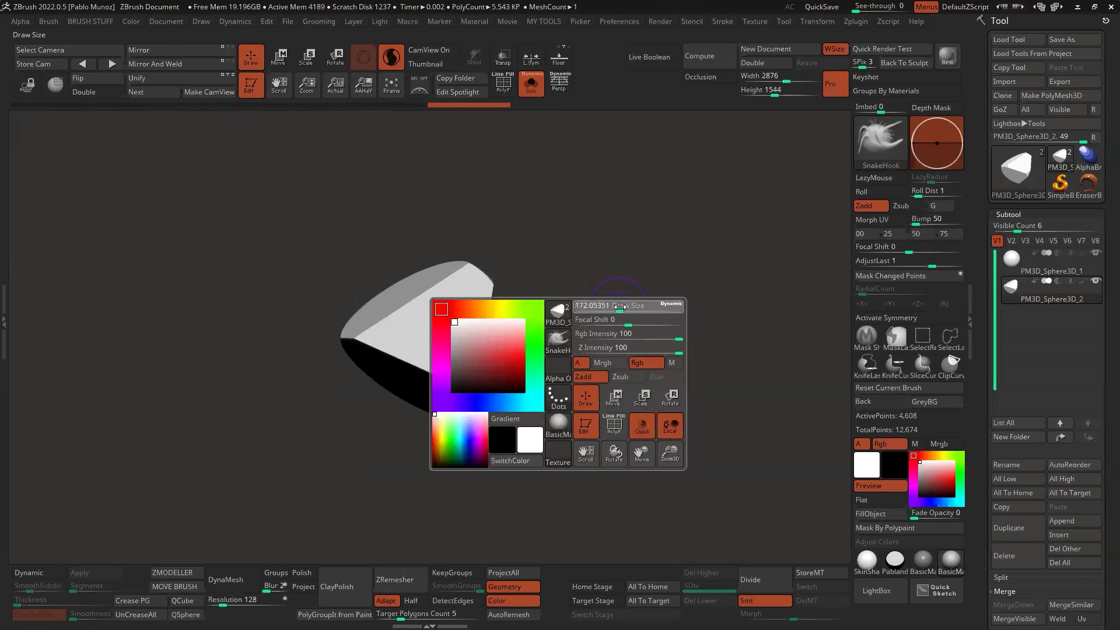
{"action": "left_click_drag", "start_coordinate": [620, 306], "coordinate": [637, 307]}
Smooth the hard edges of the faceted chunk and pull a tapered horn out of its lower side with SnakeHook.
{"action": "key", "text": "shift"}
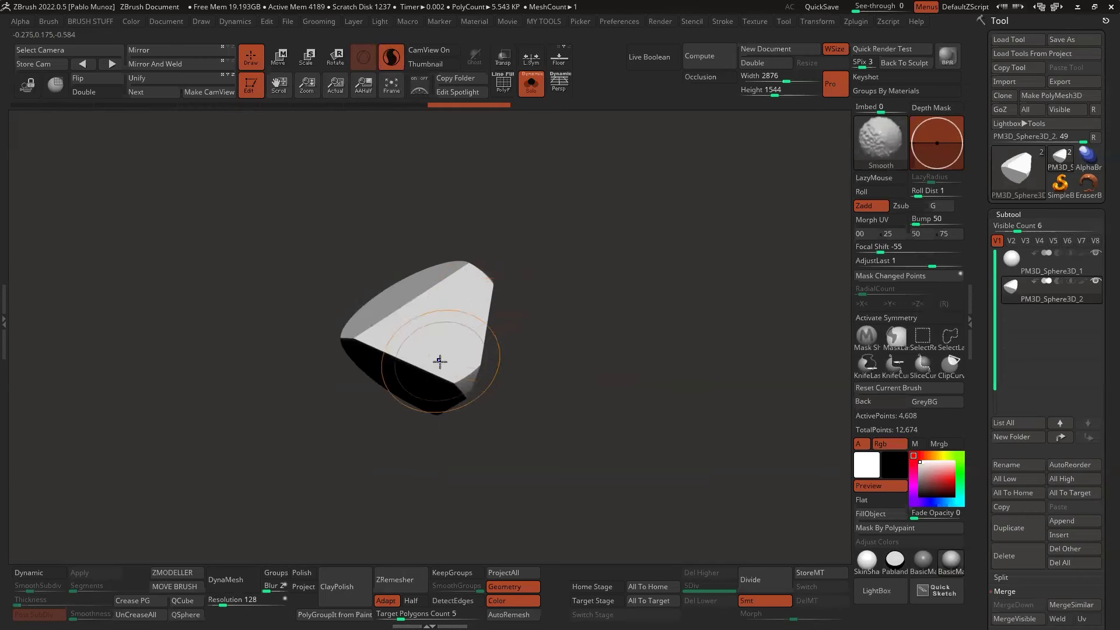
{"action": "mouse_move", "coordinate": [440, 361]}
{"action": "left_mouse_down", "text": "shift"}
{"action": "mouse_move", "coordinate": [470, 282]}
{"action": "mouse_move", "coordinate": [428, 290]}
{"action": "mouse_move", "coordinate": [450, 339]}
{"action": "mouse_move", "coordinate": [440, 394]}
{"action": "mouse_move", "coordinate": [444, 368]}
{"action": "left_mouse_up", "text": "shift"}
{"action": "mouse_move", "coordinate": [496, 385]}
{"action": "left_mouse_down"}
{"action": "mouse_move", "coordinate": [529, 356]}
{"action": "mouse_move", "coordinate": [519, 348]}
{"action": "left_mouse_up"}
{"action": "mouse_move", "coordinate": [420, 357]}
{"action": "left_mouse_down", "text": "shift"}
{"action": "mouse_move", "coordinate": [398, 298]}
{"action": "mouse_move", "coordinate": [408, 373]}
{"action": "left_mouse_up", "text": "shift"}
{"action": "left_click_drag", "start_coordinate": [480, 365], "coordinate": [560, 375]}
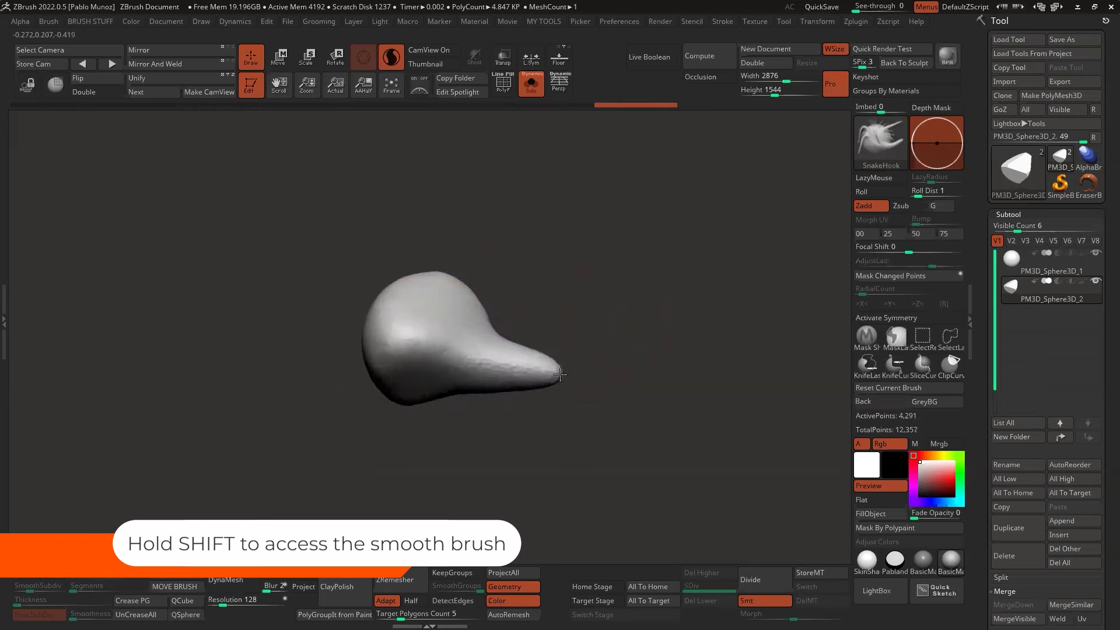
Smooth the rounded body from several sides and bend the transition into the horn with SnakeHook.
{"action": "left_click_drag", "start_coordinate": [482, 333], "coordinate": [505, 323]}
{"action": "left_click_drag", "start_coordinate": [598, 350], "coordinate": [595, 396]}
{"action": "mouse_move", "coordinate": [440, 405]}
{"action": "left_mouse_down", "text": "shift"}
{"action": "mouse_move", "coordinate": [431, 409]}
{"action": "mouse_move", "coordinate": [388, 327]}
{"action": "left_mouse_up", "text": "shift"}
{"action": "left_click_drag", "start_coordinate": [630, 326], "coordinate": [442, 303]}
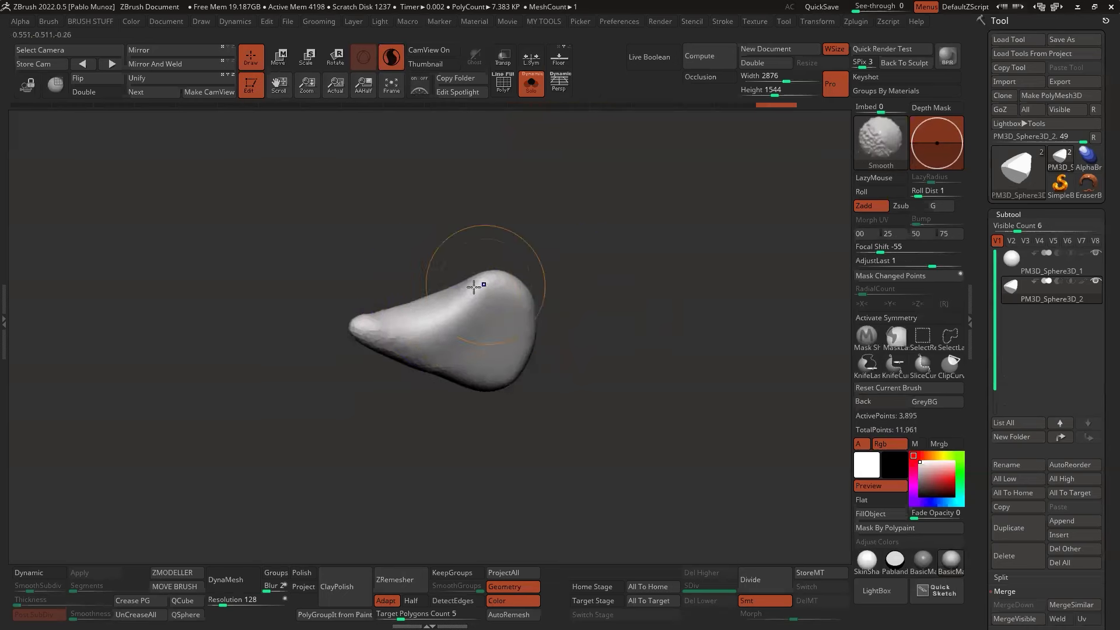
{"action": "mouse_move", "coordinate": [543, 294]}
{"action": "left_mouse_down"}
{"action": "mouse_move", "coordinate": [618, 310]}
{"action": "mouse_move", "coordinate": [562, 317]}
{"action": "mouse_move", "coordinate": [609, 368]}
{"action": "mouse_move", "coordinate": [606, 350]}
{"action": "left_mouse_up"}
{"action": "mouse_move", "coordinate": [515, 335]}
{"action": "left_mouse_down"}
{"action": "mouse_move", "coordinate": [495, 345]}
{"action": "mouse_move", "coordinate": [528, 362]}
{"action": "left_mouse_up"}
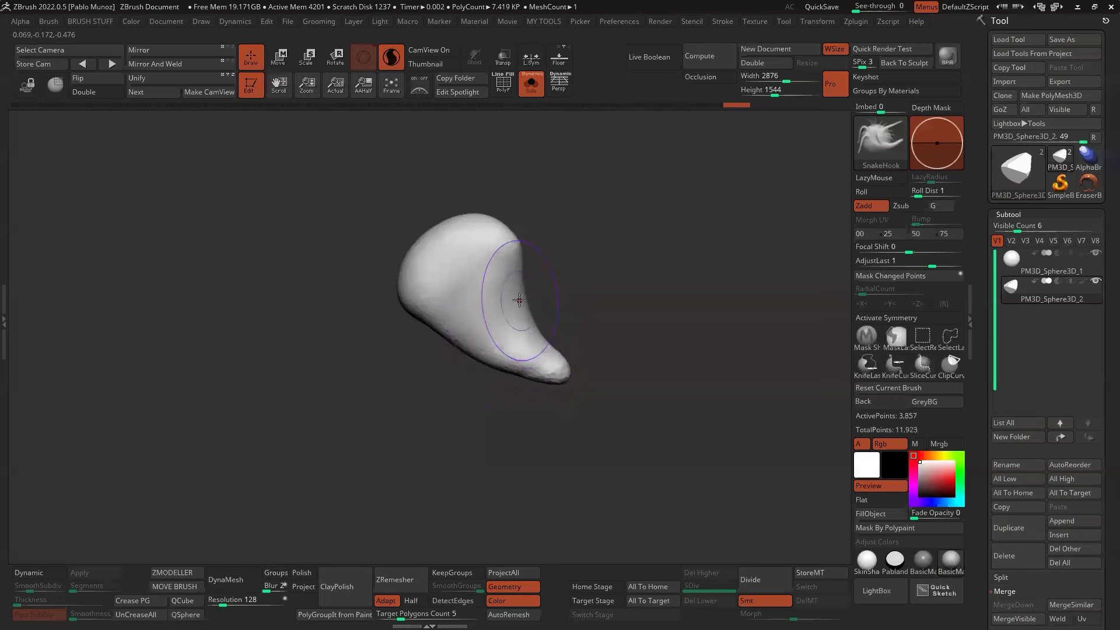
Keep reshaping and smoothing the form into a teardrop with a rounded body and a long tapering tip.
{"action": "key", "text": "ctrl+z"}
{"action": "left_click_drag", "start_coordinate": [570, 279], "coordinate": [557, 233]}
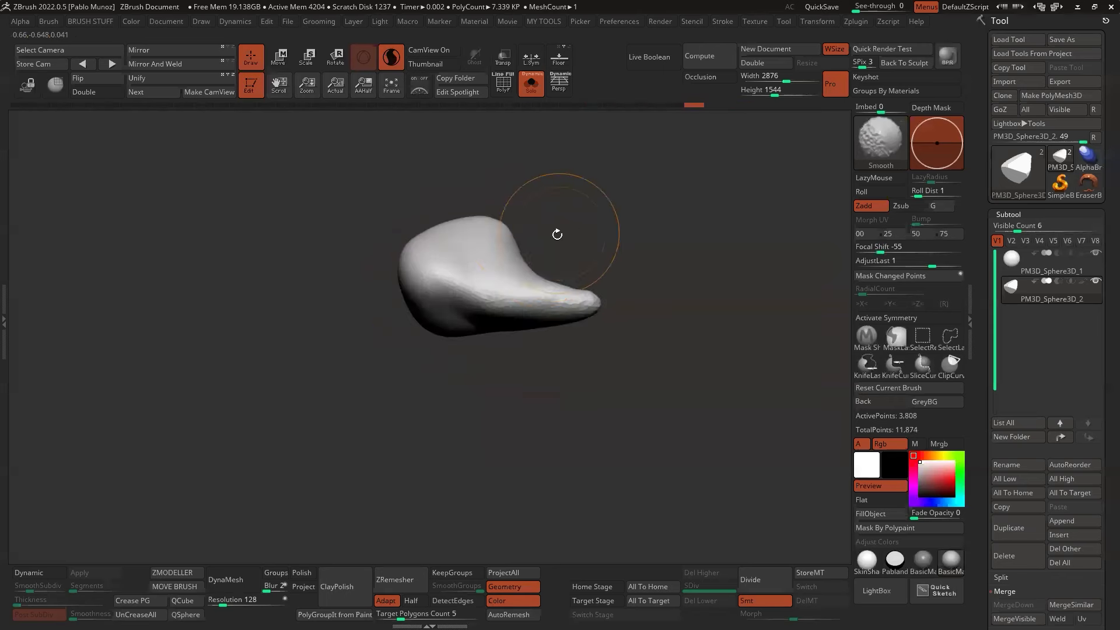
{"action": "key", "text": "ctrl+shift+z"}
{"action": "key", "text": "ctrl+shift+z"}
{"action": "mouse_move", "coordinate": [607, 382]}
{"action": "left_mouse_down", "text": "alt"}
{"action": "mouse_move", "coordinate": [582, 392]}
{"action": "mouse_move", "coordinate": [600, 300]}
{"action": "mouse_move", "coordinate": [585, 307]}
{"action": "left_mouse_up", "text": "alt"}
{"action": "key", "text": "ctrl+shift+z"}
{"action": "key", "text": "ctrl+shift+z"}
{"action": "mouse_move", "coordinate": [662, 269]}
{"action": "left_mouse_down"}
{"action": "mouse_move", "coordinate": [619, 370]}
{"action": "mouse_move", "coordinate": [580, 392]}
{"action": "mouse_move", "coordinate": [614, 405]}
{"action": "mouse_move", "coordinate": [650, 370]}
{"action": "mouse_move", "coordinate": [625, 349]}
{"action": "left_mouse_up"}
{"action": "key", "text": "ctrl+shift+z"}
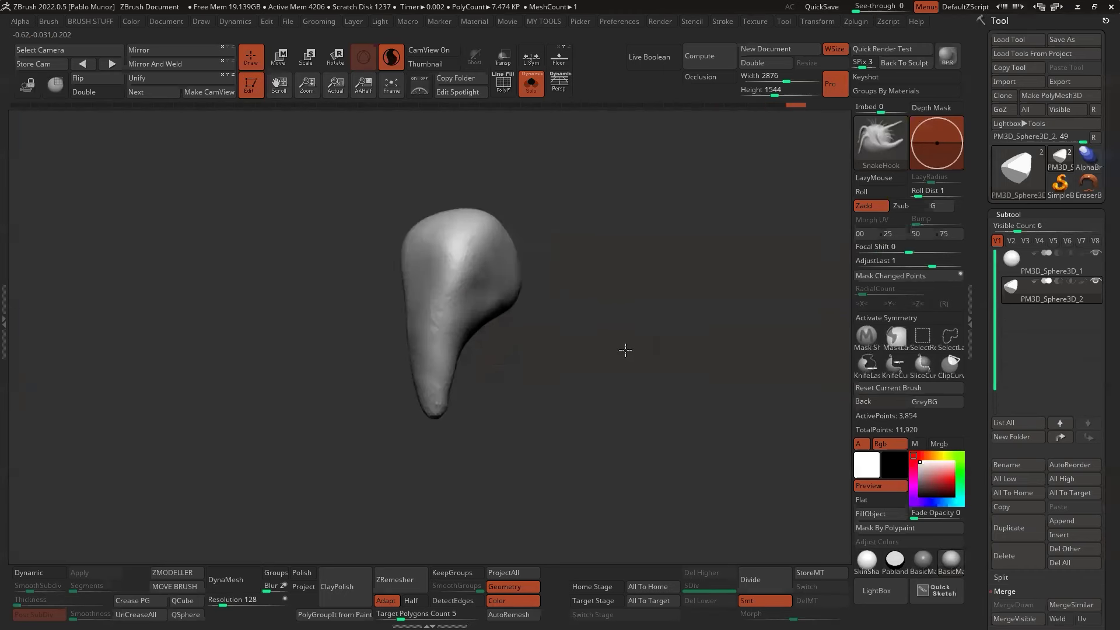
Duplicate the finished teardrop subtool to start another shape variation.
{"action": "left_click_drag", "start_coordinate": [543, 348], "coordinate": [576, 289]}
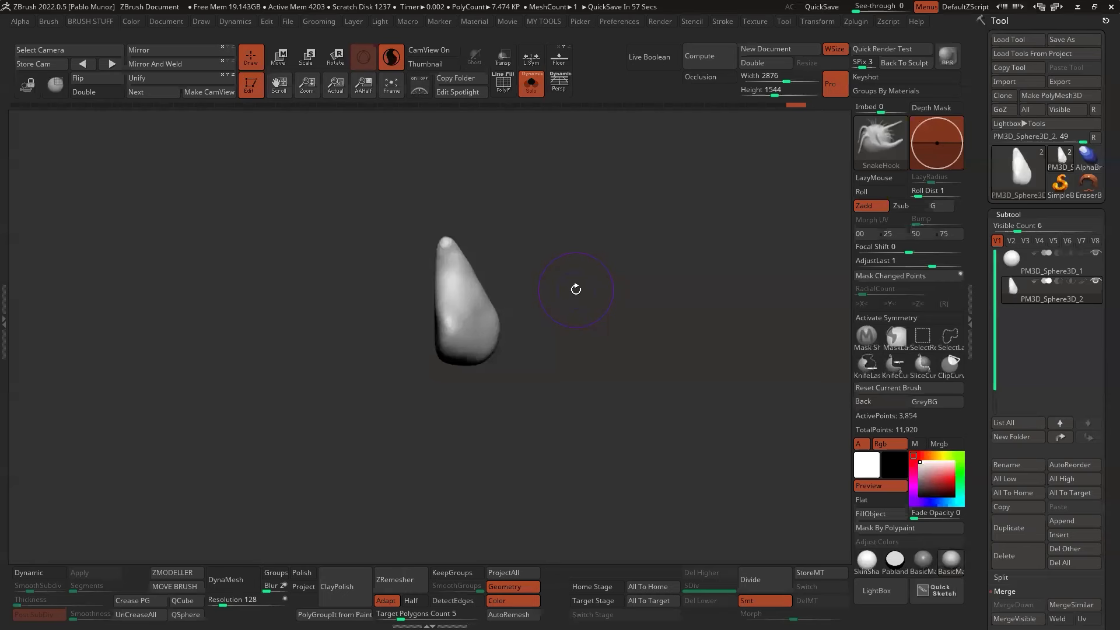
{"action": "mouse_move", "coordinate": [576, 289]}
{"action": "left_mouse_down"}
{"action": "mouse_move", "coordinate": [585, 300]}
{"action": "mouse_move", "coordinate": [556, 299]}
{"action": "left_mouse_up"}
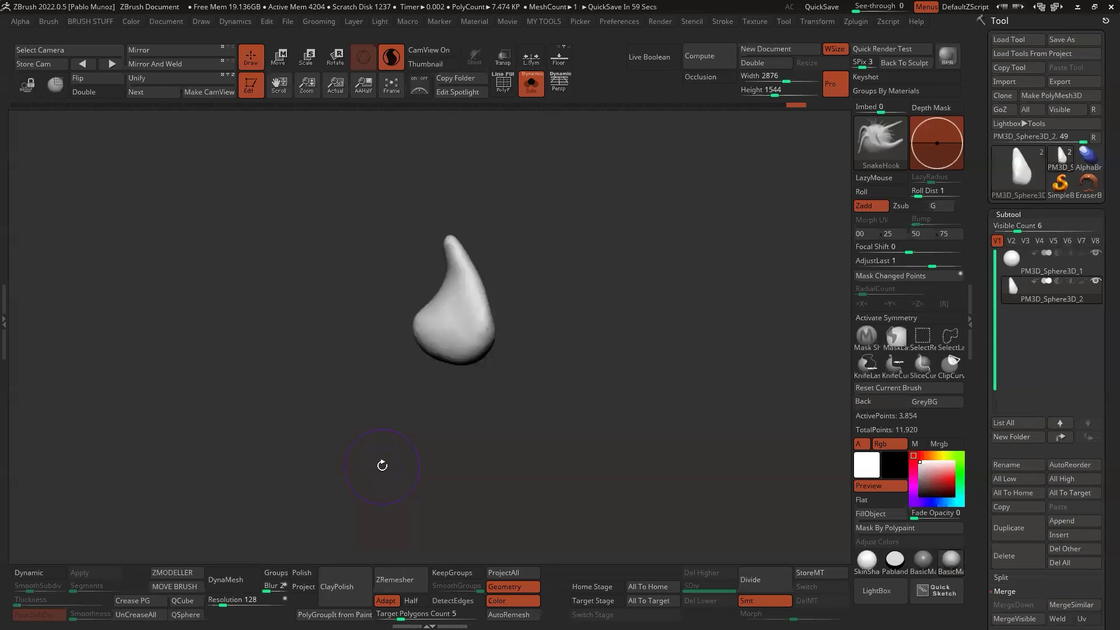
{"action": "left_click_drag", "start_coordinate": [382, 465], "coordinate": [627, 329]}
{"action": "left_click_drag", "start_coordinate": [609, 382], "coordinate": [522, 457]}
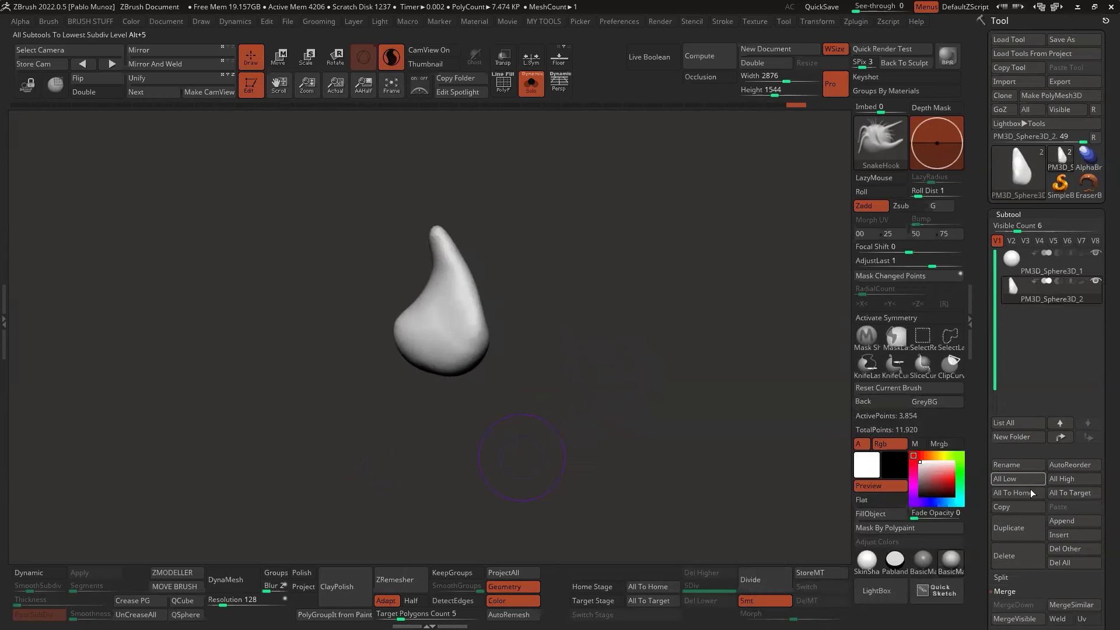
{"action": "left_click", "coordinate": [1022, 527]}
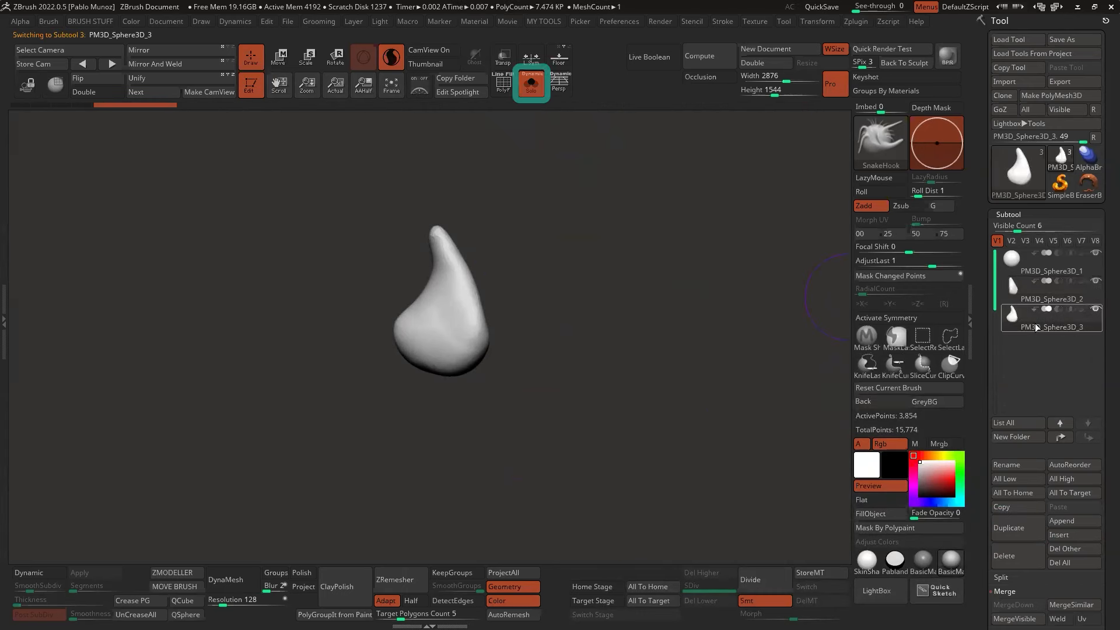
Smooth the new teardrop copy and pull a second pointed horn out of the side of its body with SnakeHook.
{"action": "left_click_drag", "start_coordinate": [585, 294], "coordinate": [600, 325], "text": "alt"}
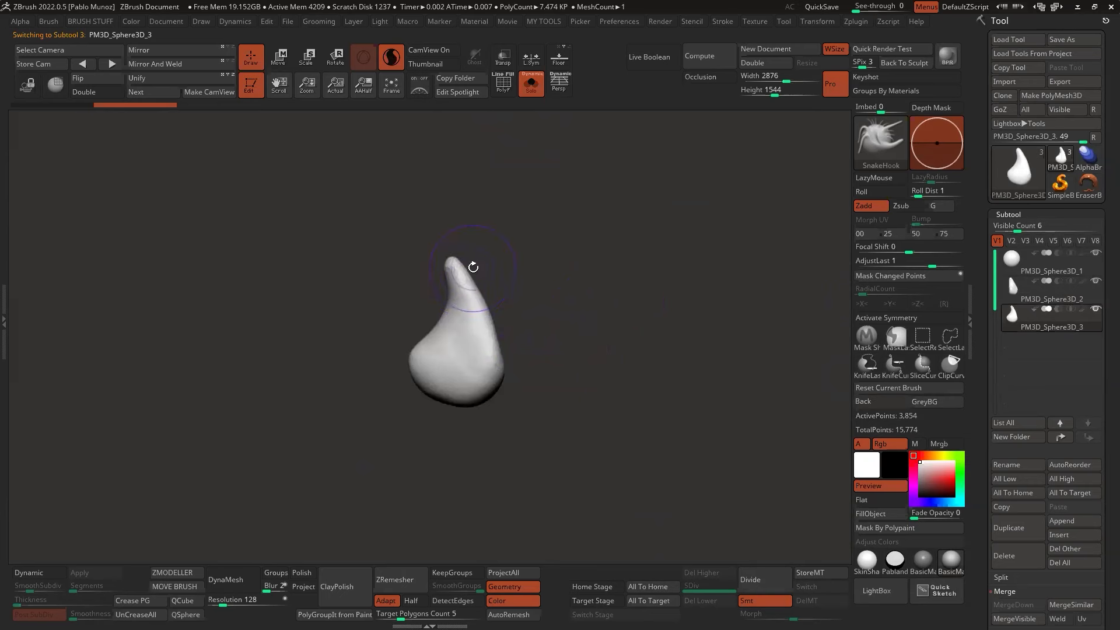
{"action": "mouse_move", "coordinate": [476, 273]}
{"action": "left_mouse_down", "text": "shift"}
{"action": "mouse_move", "coordinate": [463, 282]}
{"action": "mouse_move", "coordinate": [476, 283]}
{"action": "left_mouse_up", "text": "shift"}
{"action": "mouse_move", "coordinate": [432, 341]}
{"action": "left_mouse_down"}
{"action": "mouse_move", "coordinate": [393, 230]}
{"action": "mouse_move", "coordinate": [443, 227]}
{"action": "left_mouse_up"}
{"action": "mouse_move", "coordinate": [501, 344]}
{"action": "left_mouse_down"}
{"action": "mouse_move", "coordinate": [587, 308]}
{"action": "mouse_move", "coordinate": [533, 336]}
{"action": "mouse_move", "coordinate": [518, 382]}
{"action": "left_mouse_up"}
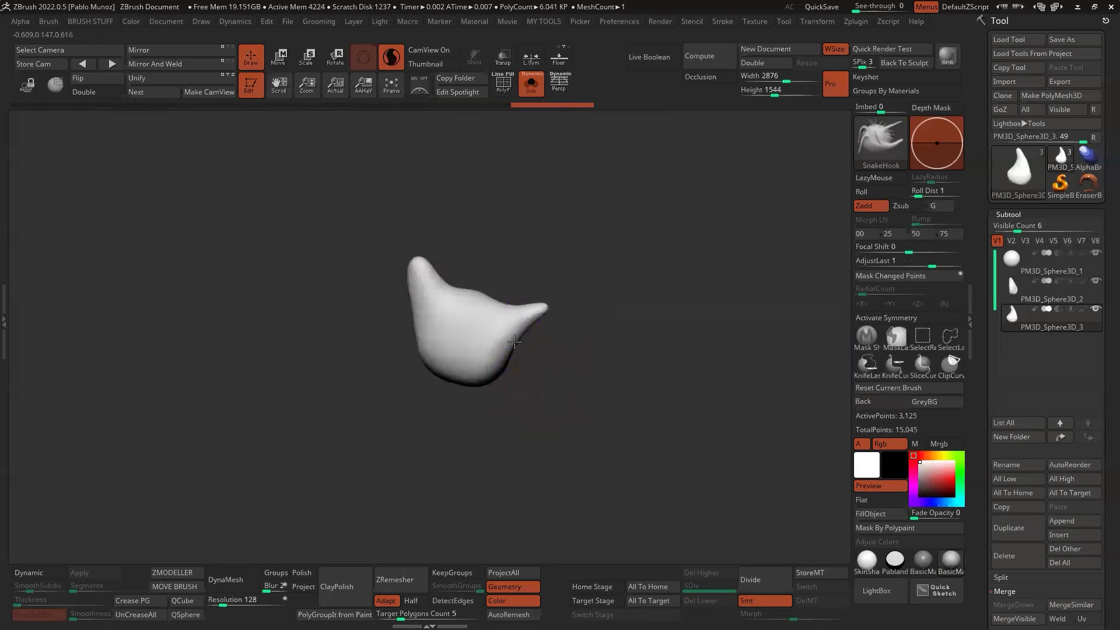
{"action": "key", "text": "space"}
{"action": "left_click_drag", "start_coordinate": [530, 324], "coordinate": [554, 316]}
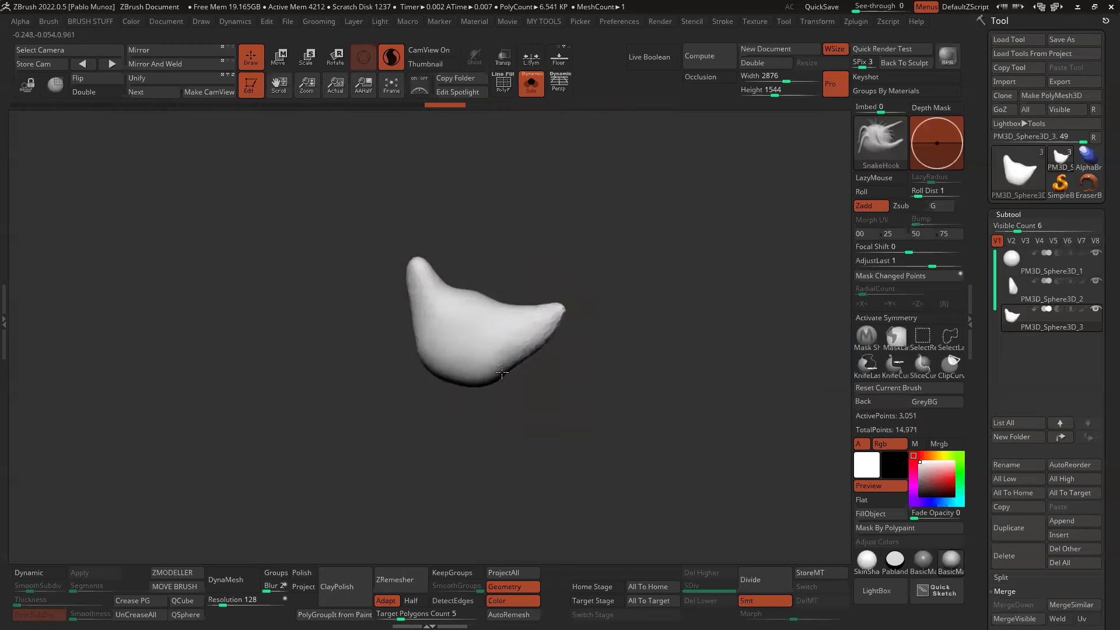
{"action": "left_click_drag", "start_coordinate": [488, 313], "coordinate": [557, 264]}
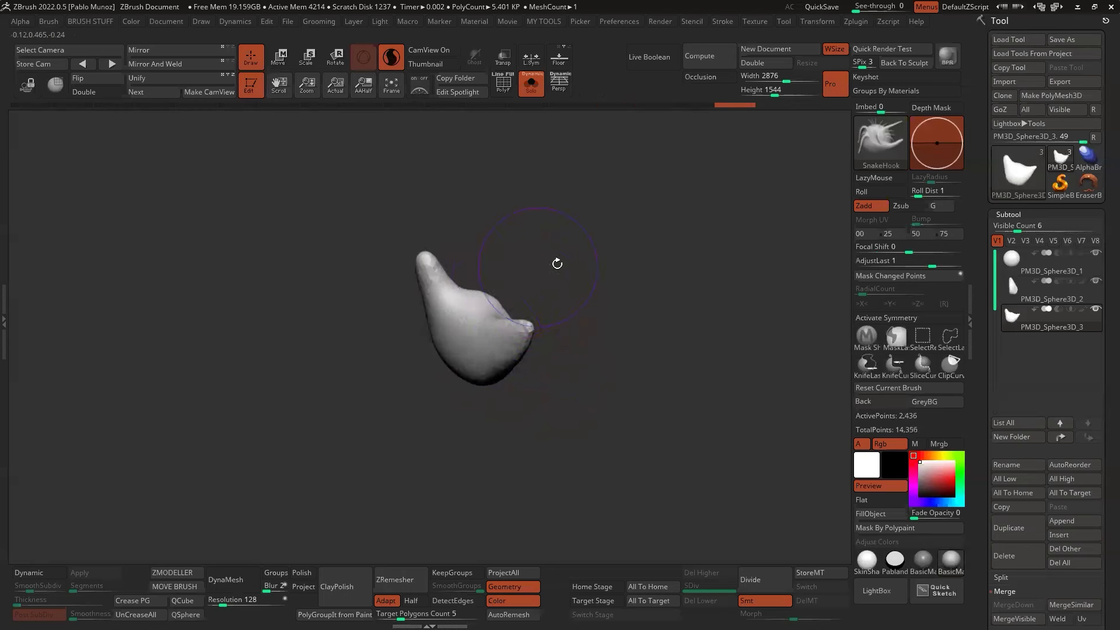
Reshape the two-horned copy with SnakeHook into a slimmer L-shaped form with one upright and one sideways horn.
{"action": "key", "text": "ctrl+z"}
{"action": "key", "text": "ctrl+z"}
{"action": "key", "text": "ctrl+z"}
{"action": "key", "text": "ctrl+z"}
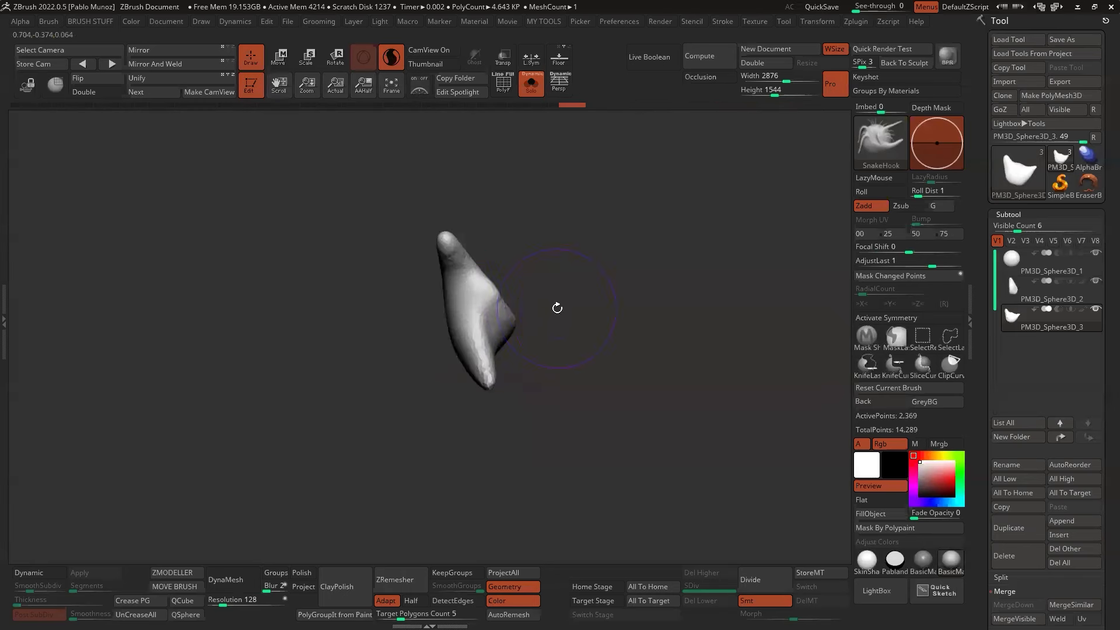
{"action": "left_click_drag", "start_coordinate": [499, 300], "coordinate": [452, 237]}
{"action": "left_click_drag", "start_coordinate": [519, 249], "coordinate": [577, 250]}
{"action": "left_click_drag", "start_coordinate": [427, 293], "coordinate": [408, 327]}
Duplicate the L-shaped two-horned subtool as the base for another variation.
{"action": "mouse_move", "coordinate": [577, 327]}
{"action": "left_mouse_down"}
{"action": "mouse_move", "coordinate": [602, 320]}
{"action": "mouse_move", "coordinate": [597, 358]}
{"action": "left_mouse_up"}
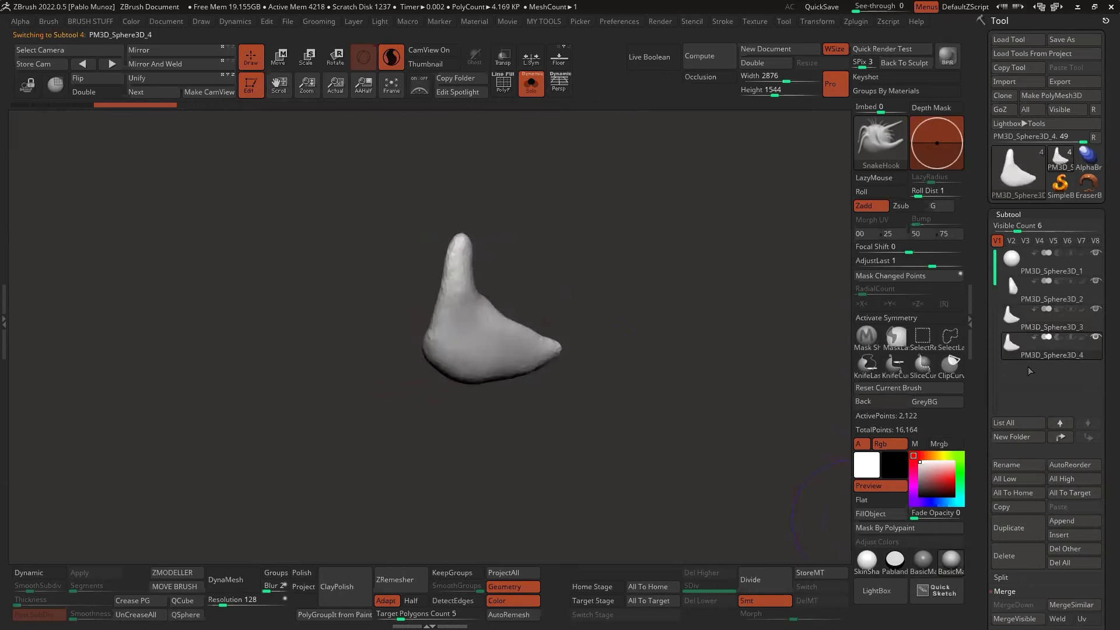
{"action": "left_click_drag", "start_coordinate": [670, 374], "coordinate": [631, 366]}
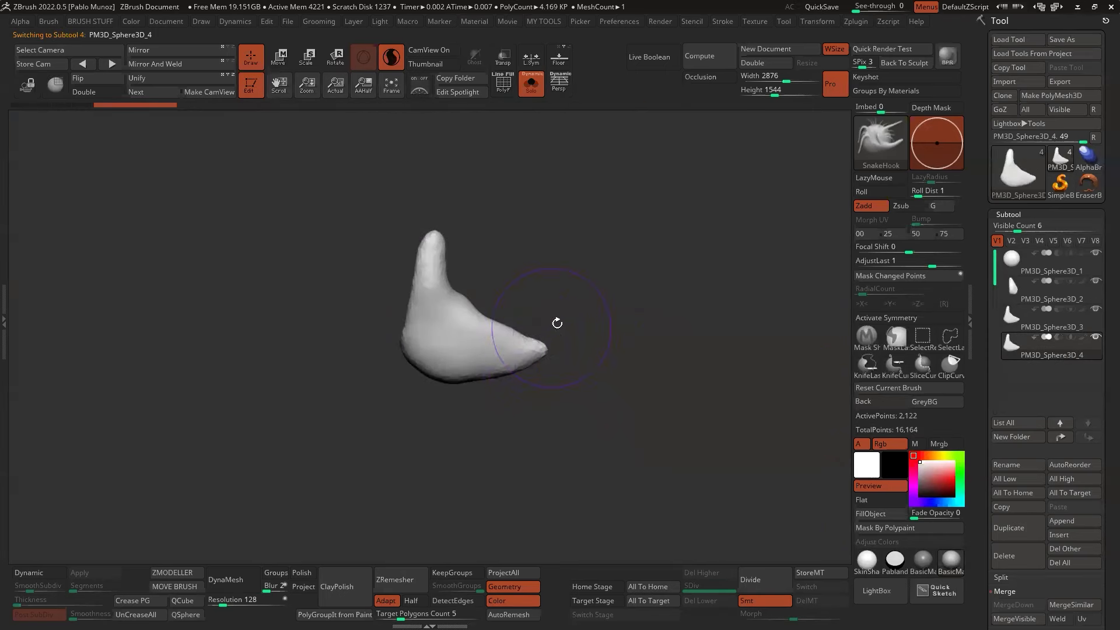
{"action": "left_click_drag", "start_coordinate": [557, 323], "coordinate": [568, 315]}
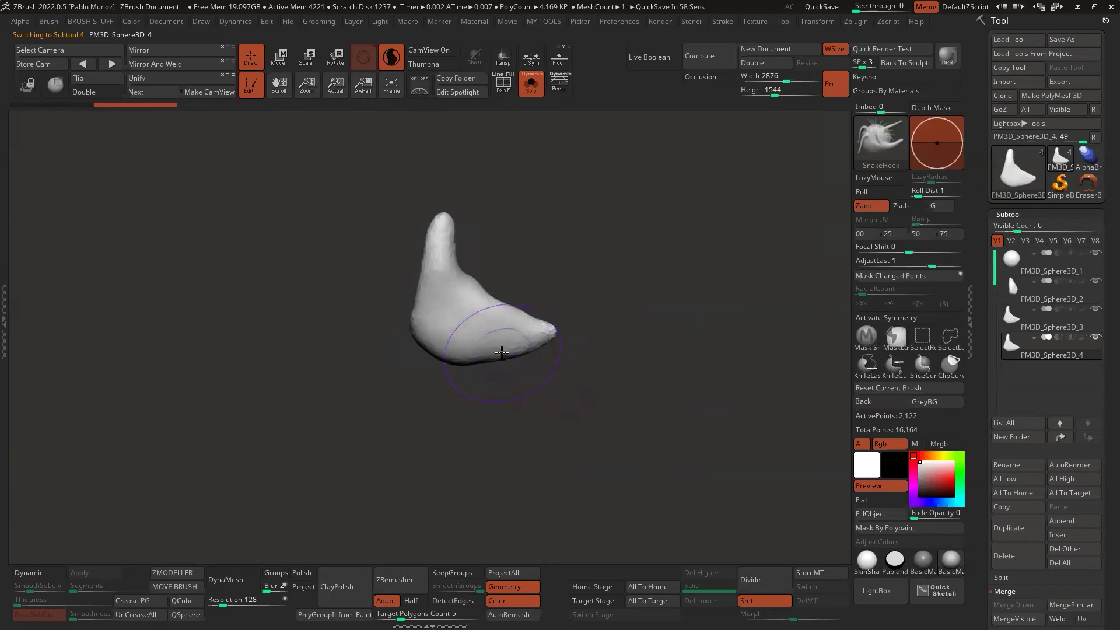
Pull four new spikes out of the copy with SnakeHook: two downward, one sideways and one from the upright horn.
{"action": "left_click_drag", "start_coordinate": [501, 353], "coordinate": [521, 433]}
{"action": "left_click_drag", "start_coordinate": [452, 356], "coordinate": [385, 440]}
{"action": "left_click_drag", "start_coordinate": [423, 315], "coordinate": [295, 341]}
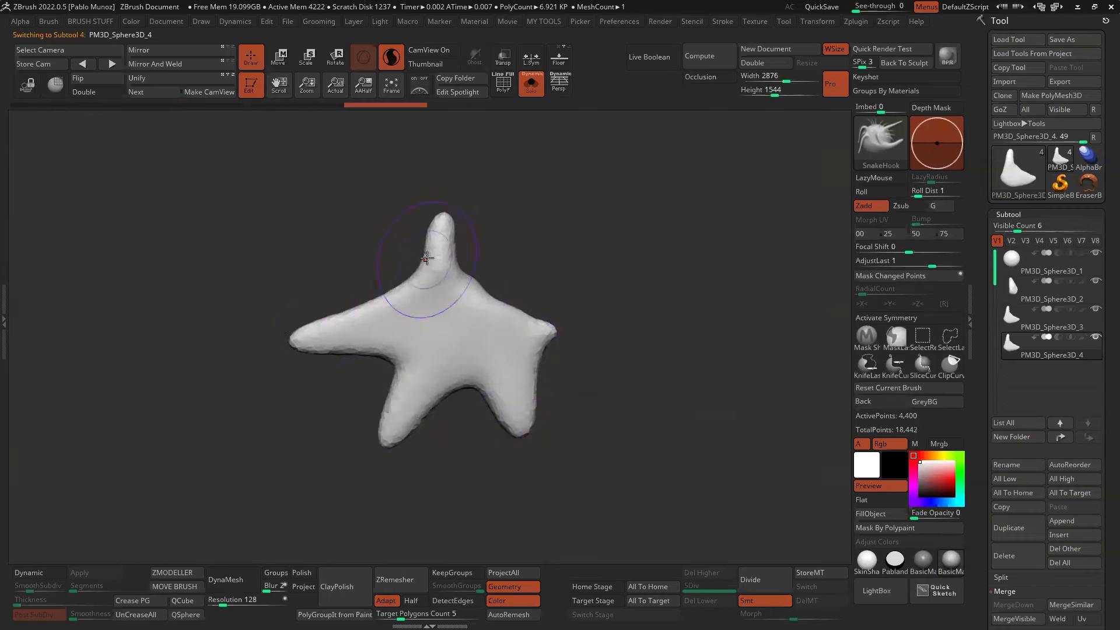
{"action": "left_click_drag", "start_coordinate": [427, 257], "coordinate": [336, 185]}
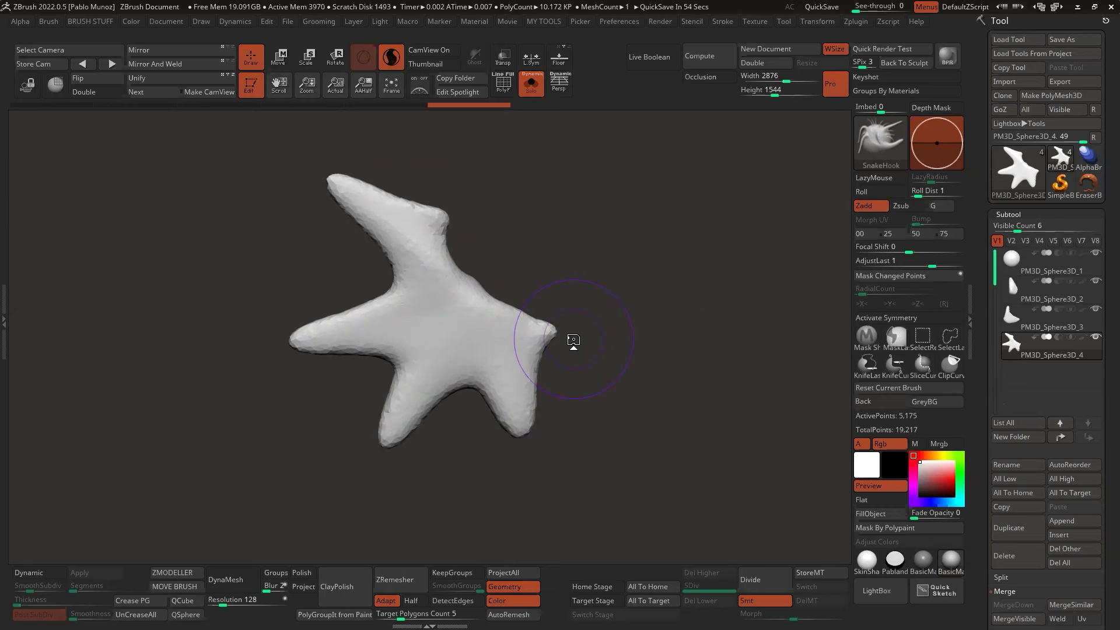
Undo the four spikes pulled out of the L-shaped copy.
{"action": "key", "text": "ctrl+z"}
{"action": "key", "text": "ctrl+z"}
{"action": "key", "text": "ctrl+z"}
{"action": "key", "text": "ctrl+z"}
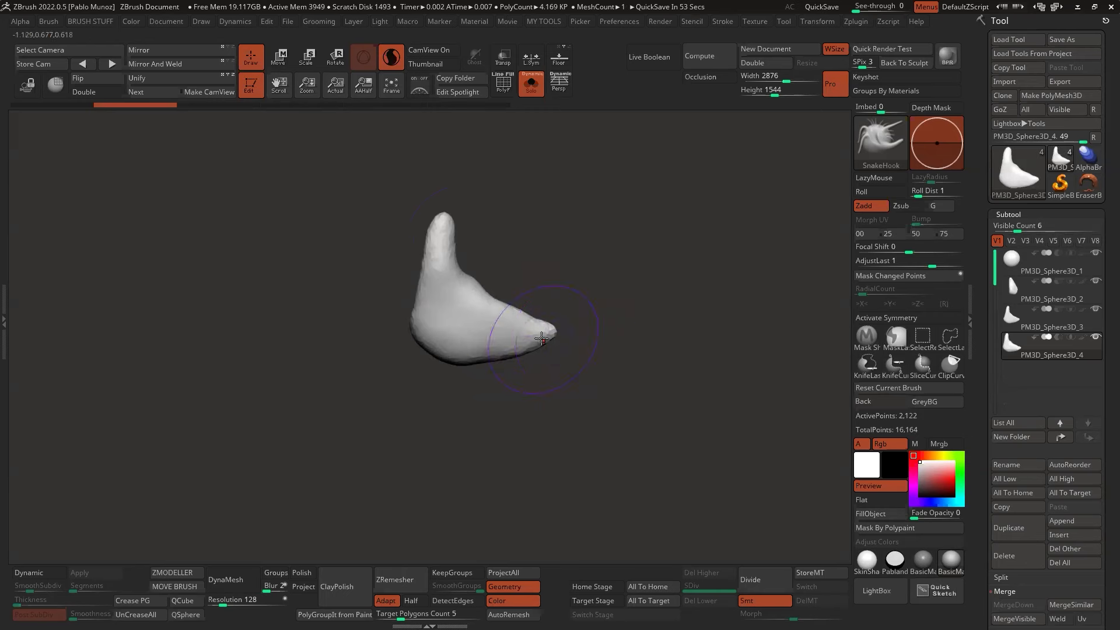
Collapse the copy's upright horn into the body and draw the form out with SnakeHook into a rounded head with a long curved tail.
{"action": "key", "text": "ctrl+shift+z"}
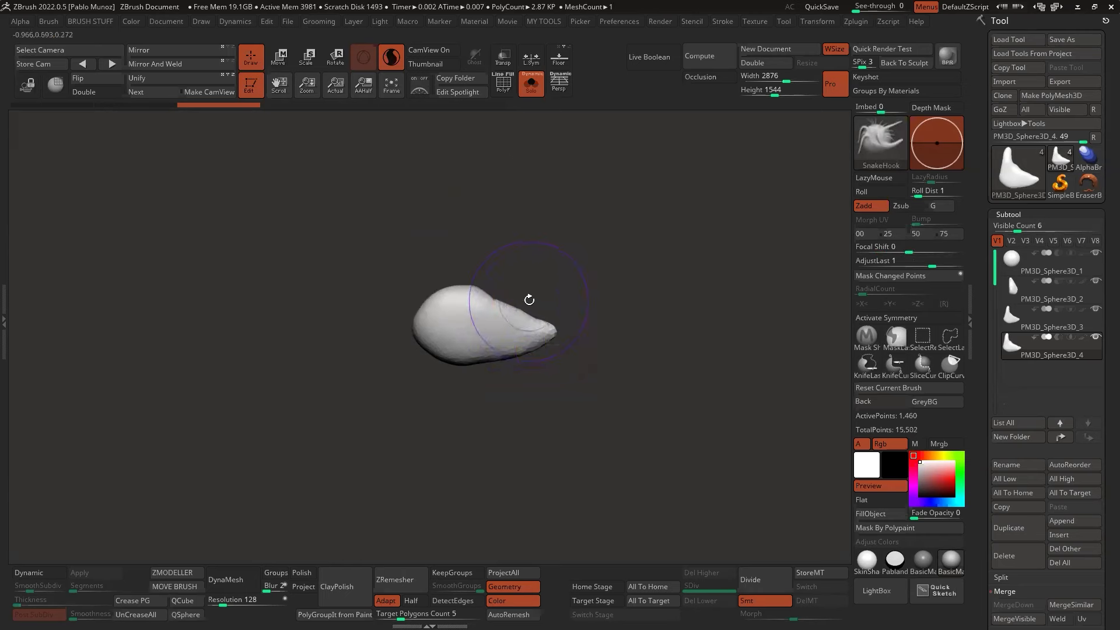
{"action": "key", "text": "space"}
{"action": "key", "text": "ctrl+shift+z"}
{"action": "key", "text": "ctrl+shift+z"}
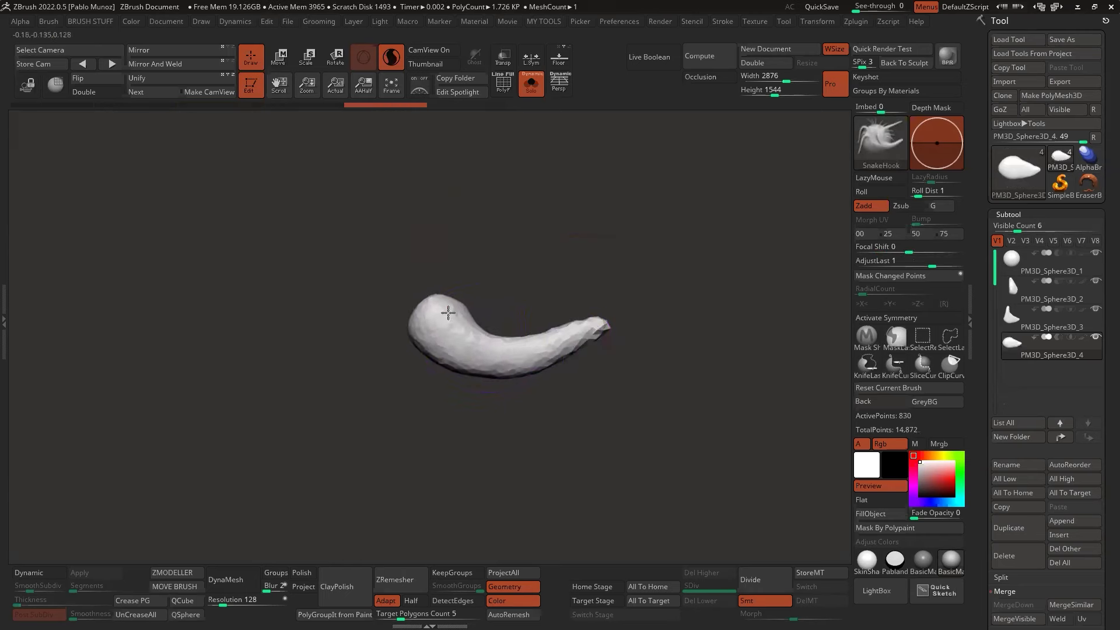
{"action": "key", "text": "ctrl+shift+z"}
{"action": "key", "text": "ctrl+shift+z"}
{"action": "key", "text": "ctrl+shift+z"}
{"action": "key", "text": "ctrl+shift+z"}
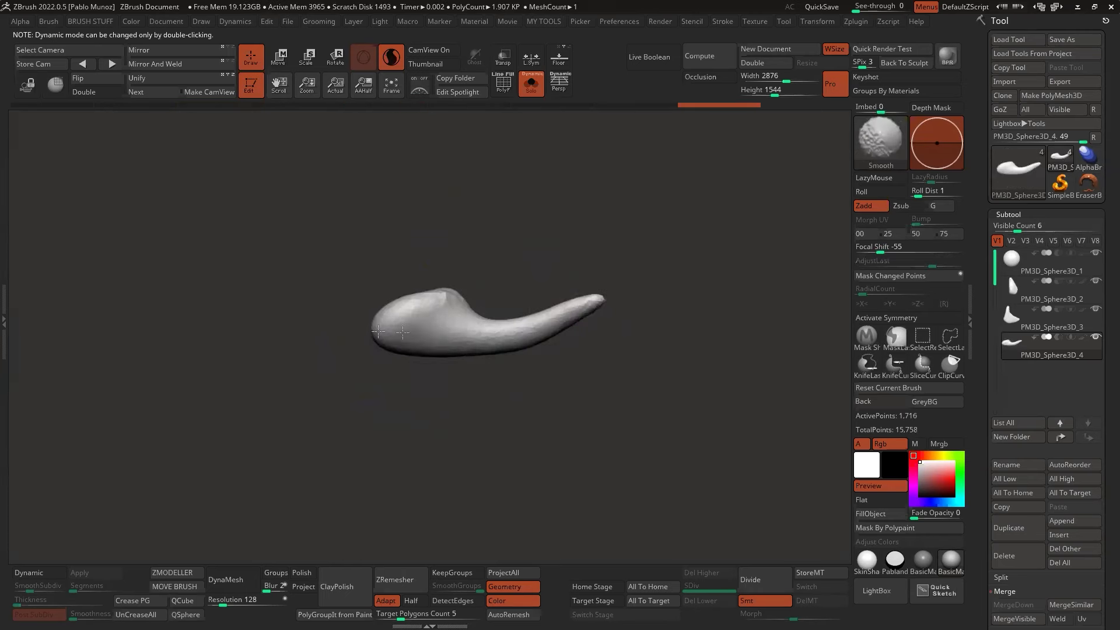
Elongate the head end with SnakeHook, bend the thin tail upward and smooth the body between them.
{"action": "key", "text": "ctrl+z"}
{"action": "key", "text": "ctrl+z"}
{"action": "key", "text": "ctrl+z"}
{"action": "key", "text": "ctrl+z"}
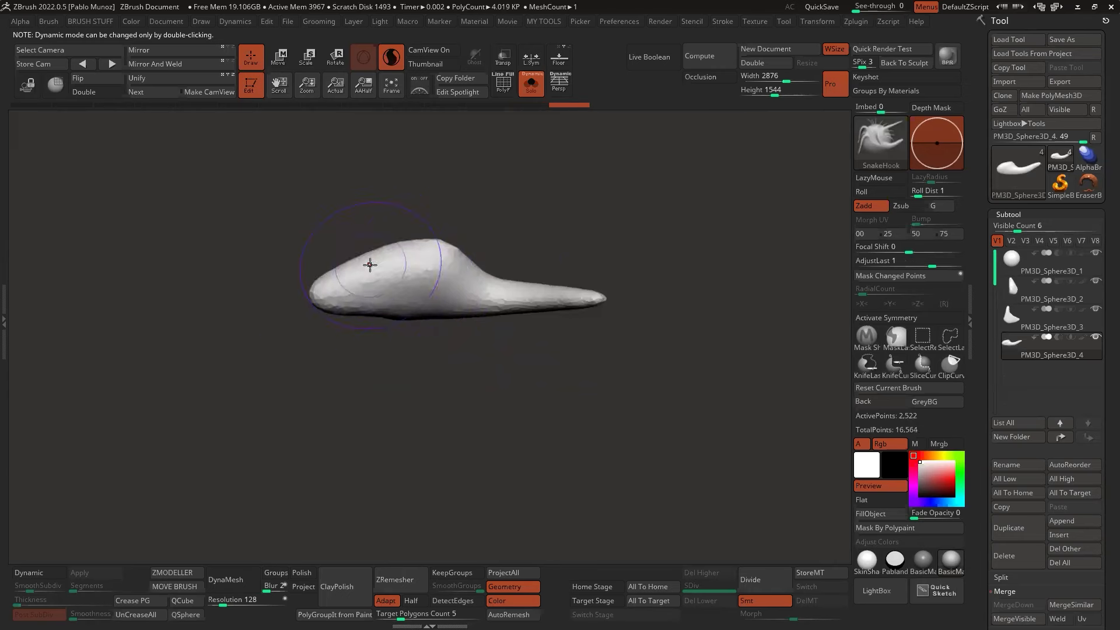
{"action": "key", "text": "ctrl+shift+z"}
{"action": "key", "text": "ctrl+shift+z"}
{"action": "key", "text": "ctrl+shift+z"}
{"action": "key", "text": "ctrl+shift+z"}
{"action": "key", "text": "ctrl+shift+z"}
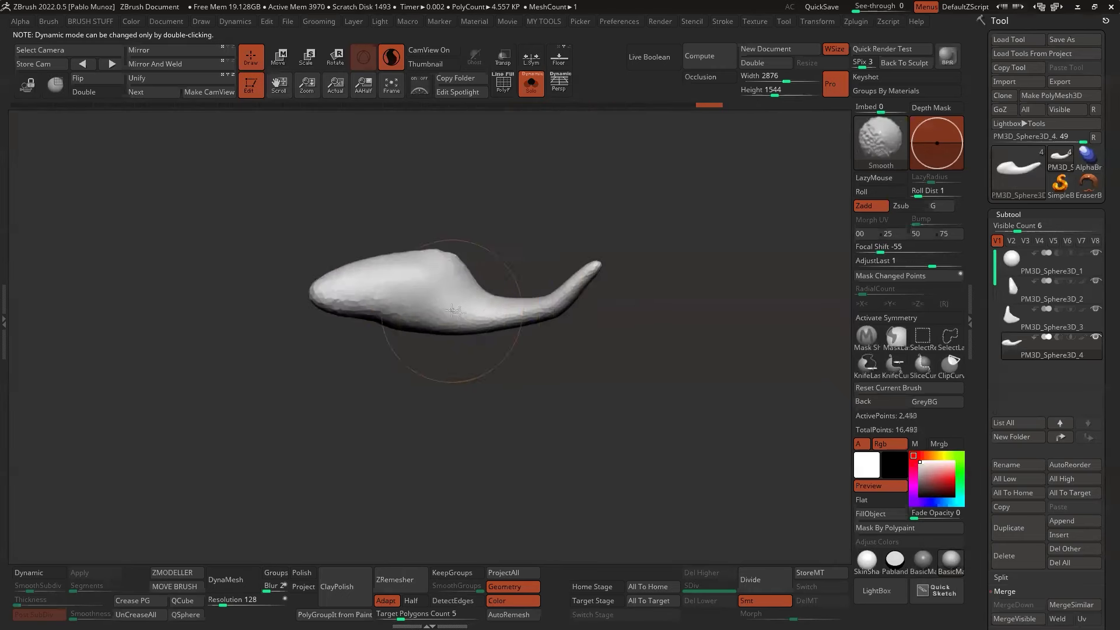
{"action": "key", "text": "ctrl+z"}
{"action": "key", "text": "ctrl+z"}
{"action": "key", "text": "ctrl+z"}
{"action": "key", "text": "ctrl+z"}
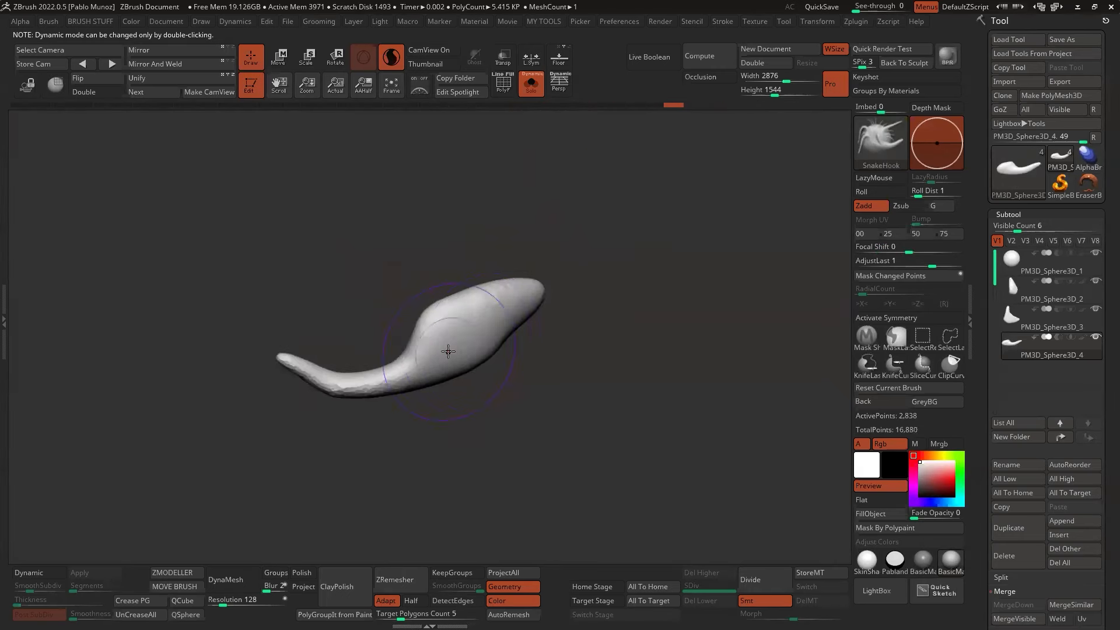
Refine the slug-like form's tail with SnakeHook and smoothing into a slim, gently curved taper with a rounded tip.
{"action": "key", "text": "ctrl+shift+z"}
{"action": "key", "text": "ctrl+shift+z"}
{"action": "key", "text": "ctrl+shift+z"}
{"action": "key", "text": "ctrl+shift+z"}
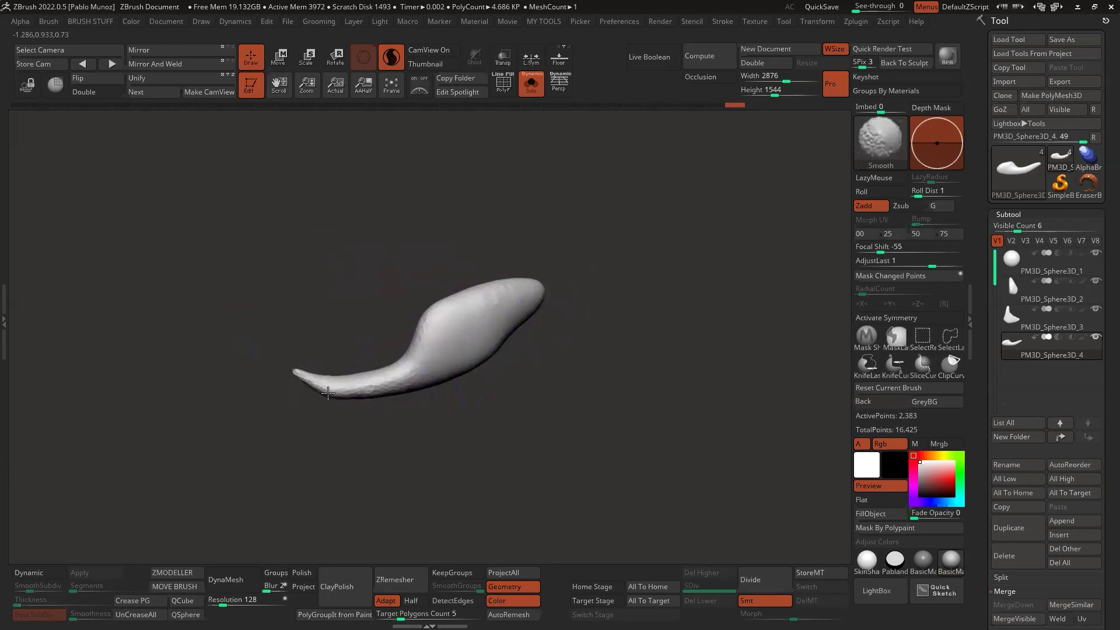
{"action": "key", "text": "ctrl+shift+z"}
{"action": "key", "text": "ctrl+shift+z"}
{"action": "key", "text": "ctrl+z"}
{"action": "key", "text": "ctrl+z"}
{"action": "key", "text": "ctrl+z"}
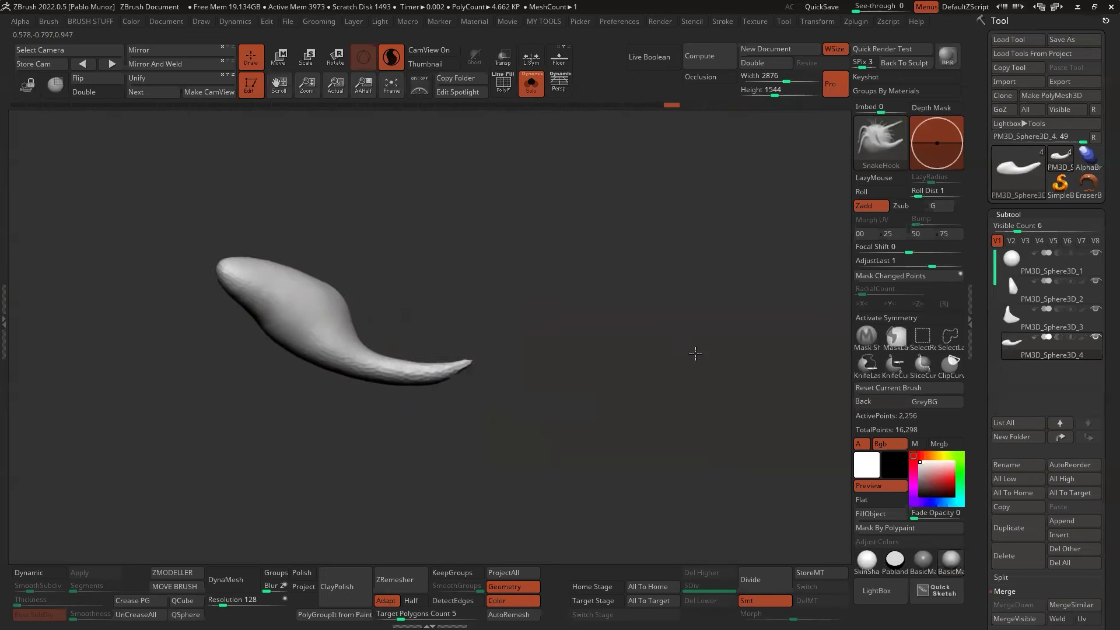
{"action": "key", "text": "ctrl+shift+z"}
{"action": "key", "text": "ctrl+shift+z"}
{"action": "key", "text": "ctrl+shift+z"}
{"action": "key", "text": "ctrl+shift+z"}
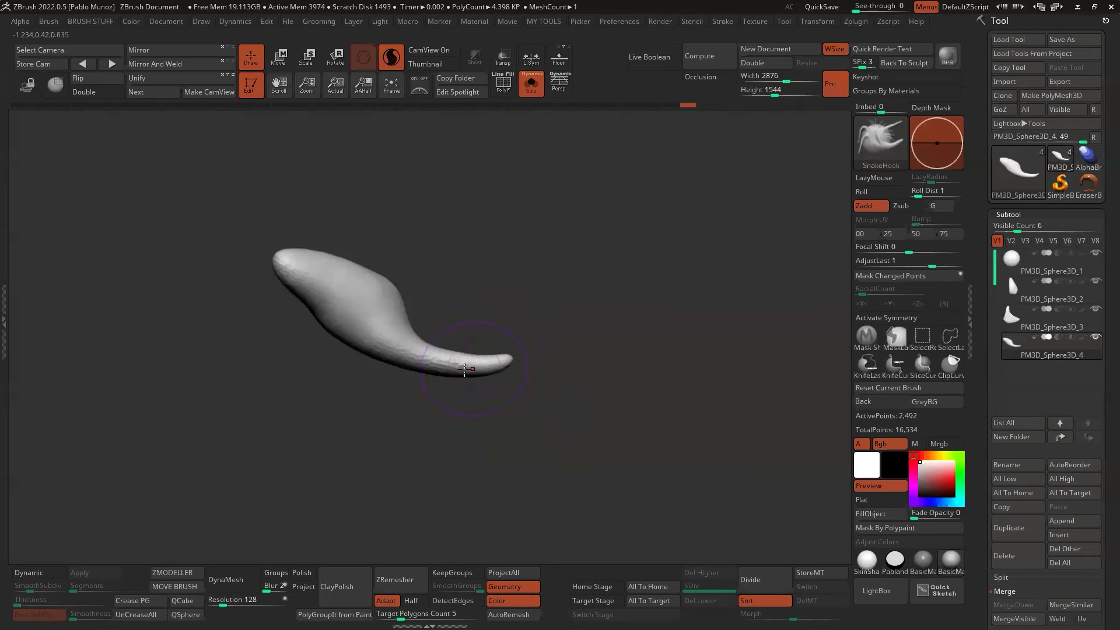
{"action": "key", "text": "ctrl+z"}
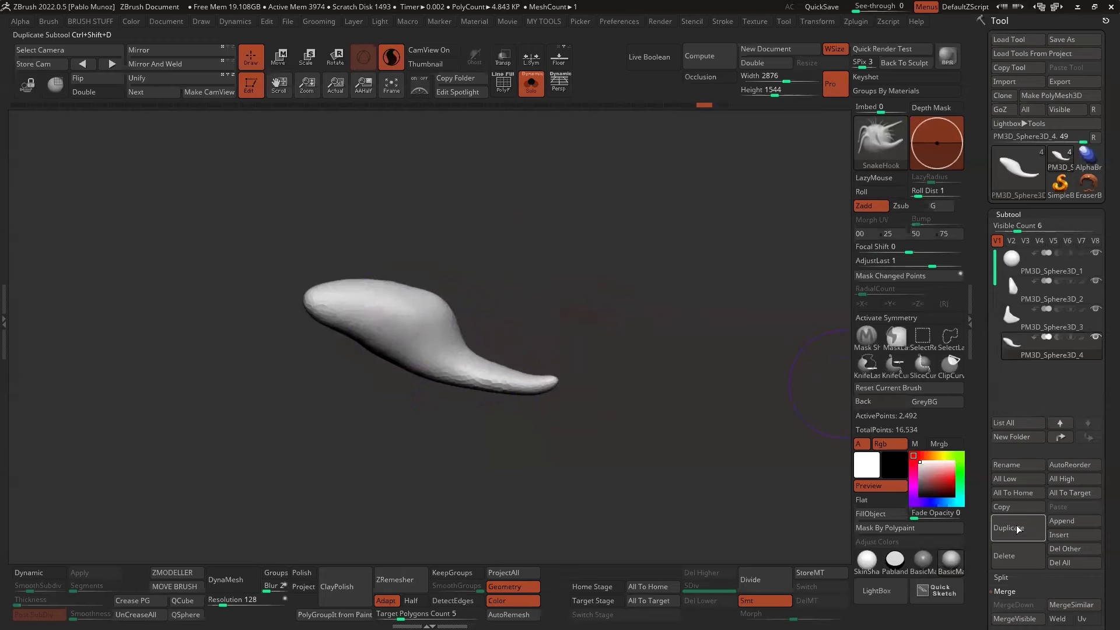
Duplicate the original sphere subtool and pull the copy with SnakeHook into a broad, irregular form with a hollowed front.
{"action": "left_click", "coordinate": [1039, 267]}
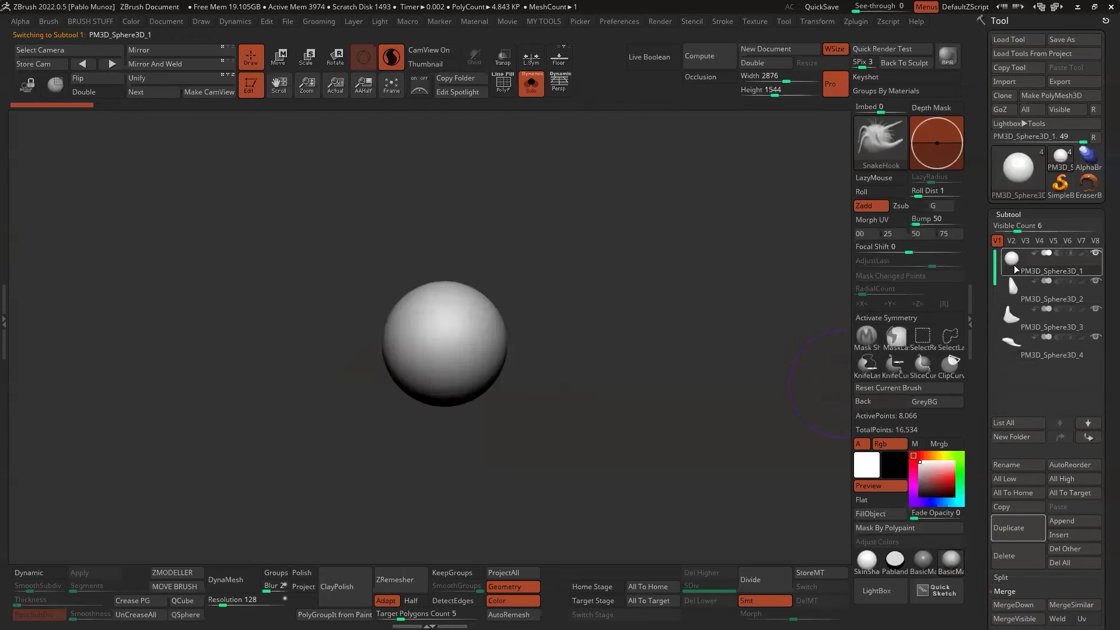
{"action": "left_click", "coordinate": [1039, 515]}
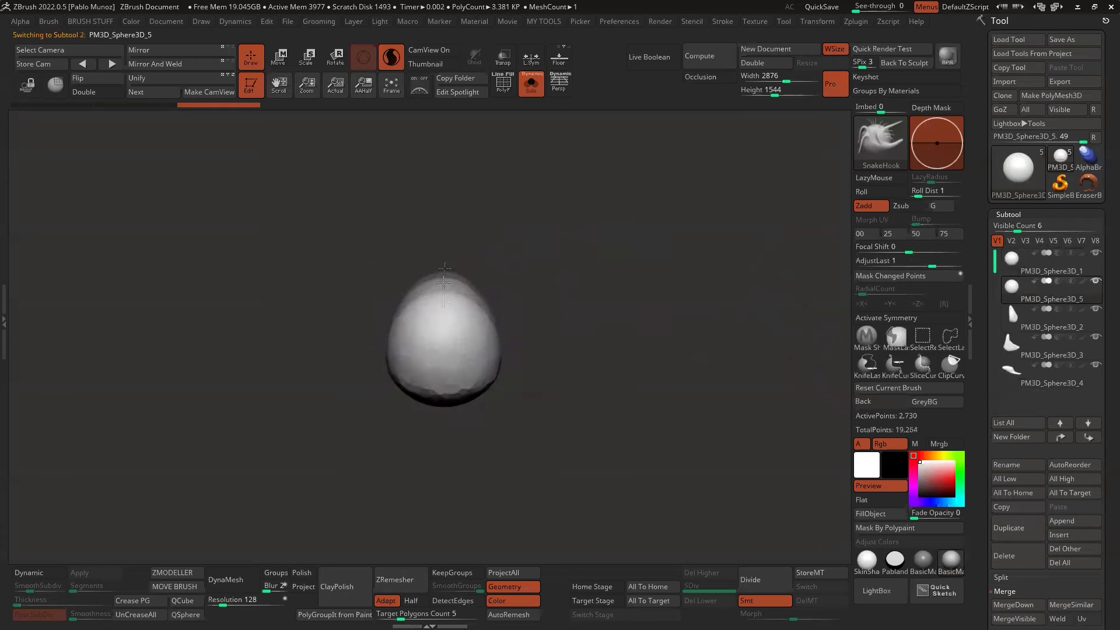
{"action": "left_click_drag", "start_coordinate": [445, 269], "coordinate": [444, 192]}
{"action": "mouse_move", "coordinate": [469, 323]}
{"action": "left_mouse_down"}
{"action": "mouse_move", "coordinate": [495, 394]}
{"action": "mouse_move", "coordinate": [481, 373]}
{"action": "mouse_move", "coordinate": [531, 340]}
{"action": "left_mouse_up"}
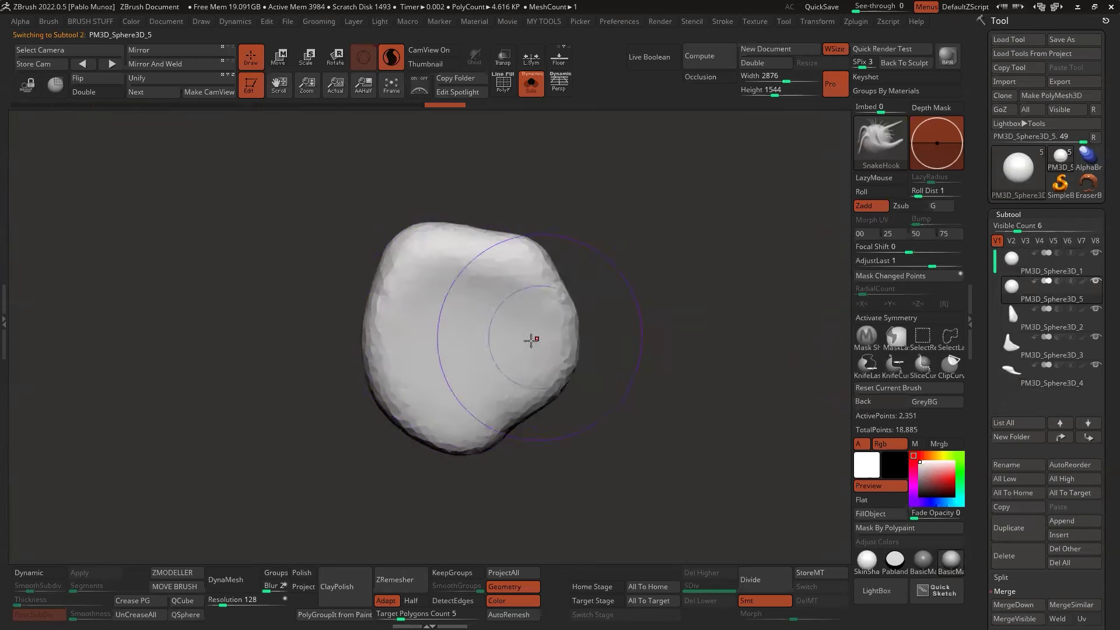
{"action": "right_click_drag", "start_coordinate": [530, 341], "coordinate": [642, 329]}
{"action": "left_click_drag", "start_coordinate": [496, 280], "coordinate": [488, 400]}
{"action": "right_click_drag", "start_coordinate": [488, 401], "coordinate": [521, 275], "text": "shift"}
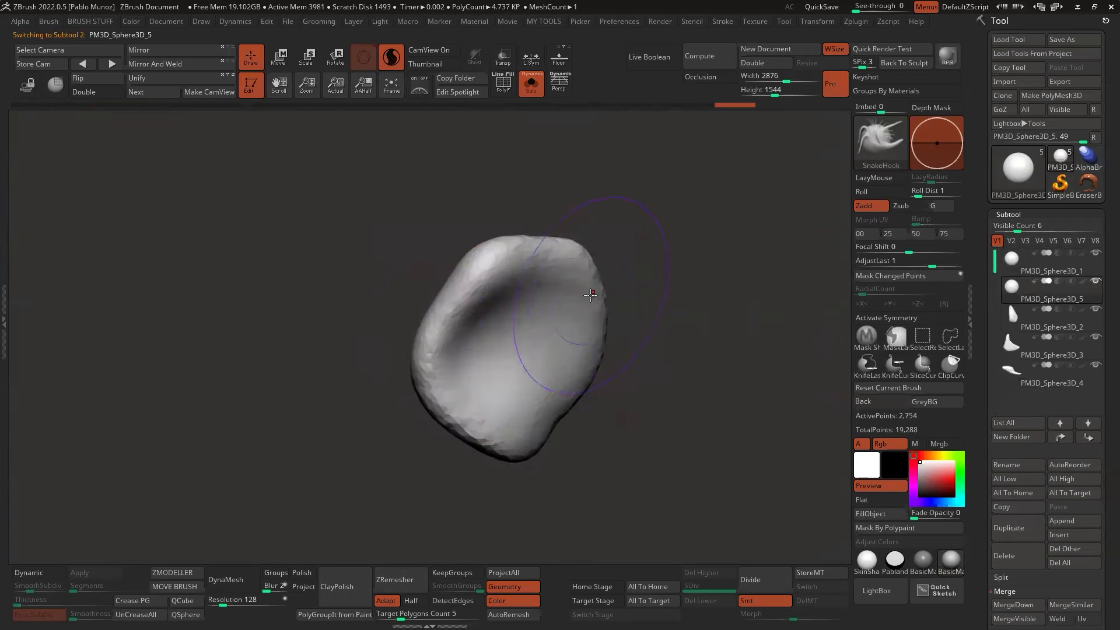
Smooth the upper rim of the hollowed form.
{"action": "key", "text": "space"}
{"action": "key", "text": "space"}
{"action": "mouse_move", "coordinate": [524, 251]}
{"action": "left_mouse_down", "text": "shift"}
{"action": "mouse_move", "coordinate": [426, 333]}
{"action": "mouse_move", "coordinate": [589, 266]}
{"action": "left_mouse_up", "text": "shift"}
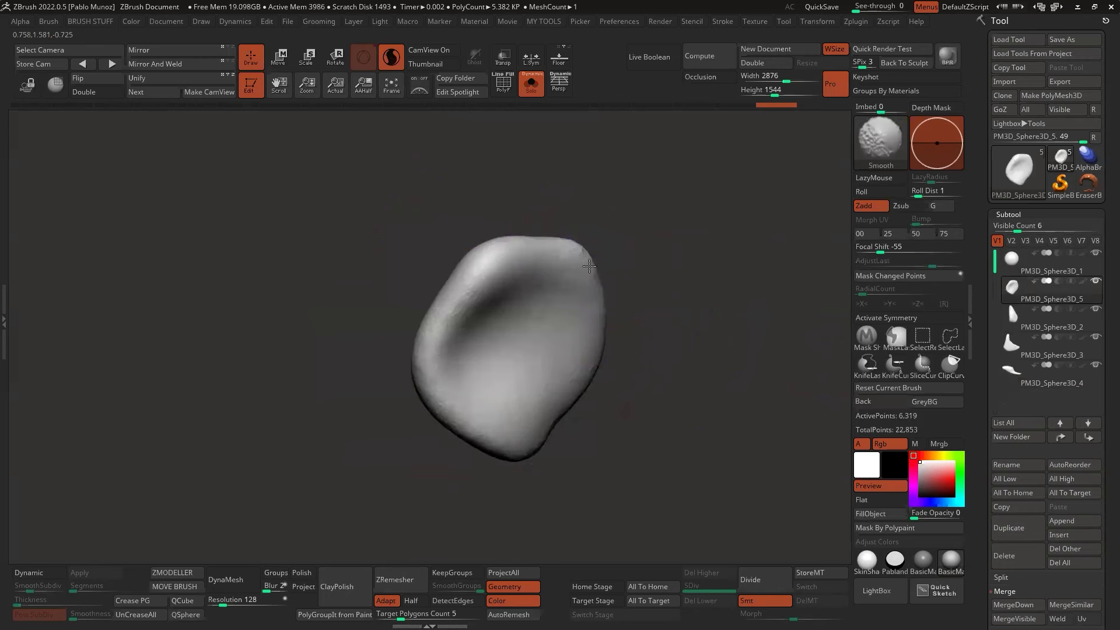
Deepen the hollow and reshape its surrounding rim with SnakeHook from several angles.
{"action": "mouse_move", "coordinate": [589, 266]}
{"action": "right_mouse_down"}
{"action": "mouse_move", "coordinate": [612, 335]}
{"action": "mouse_move", "coordinate": [617, 264]}
{"action": "right_mouse_up"}
{"action": "left_click_drag", "start_coordinate": [548, 251], "coordinate": [605, 376]}
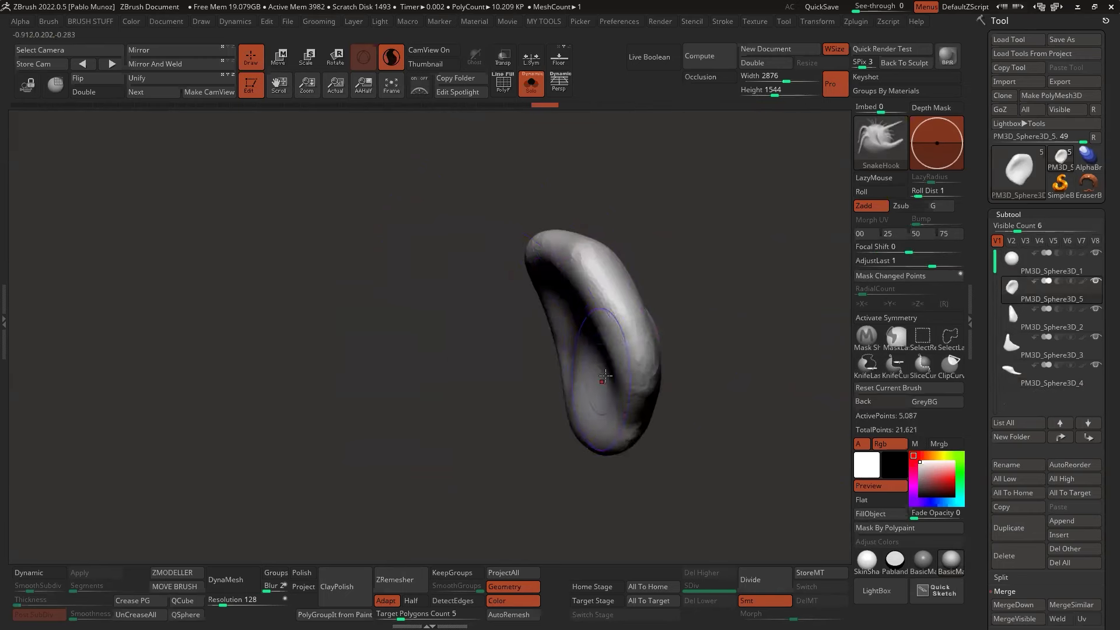
{"action": "mouse_move", "coordinate": [605, 376]}
{"action": "right_mouse_down"}
{"action": "mouse_move", "coordinate": [750, 313]}
{"action": "mouse_move", "coordinate": [645, 325]}
{"action": "right_mouse_up"}
{"action": "left_click_drag", "start_coordinate": [543, 277], "coordinate": [566, 304]}
{"action": "right_click_drag", "start_coordinate": [571, 274], "coordinate": [627, 235]}
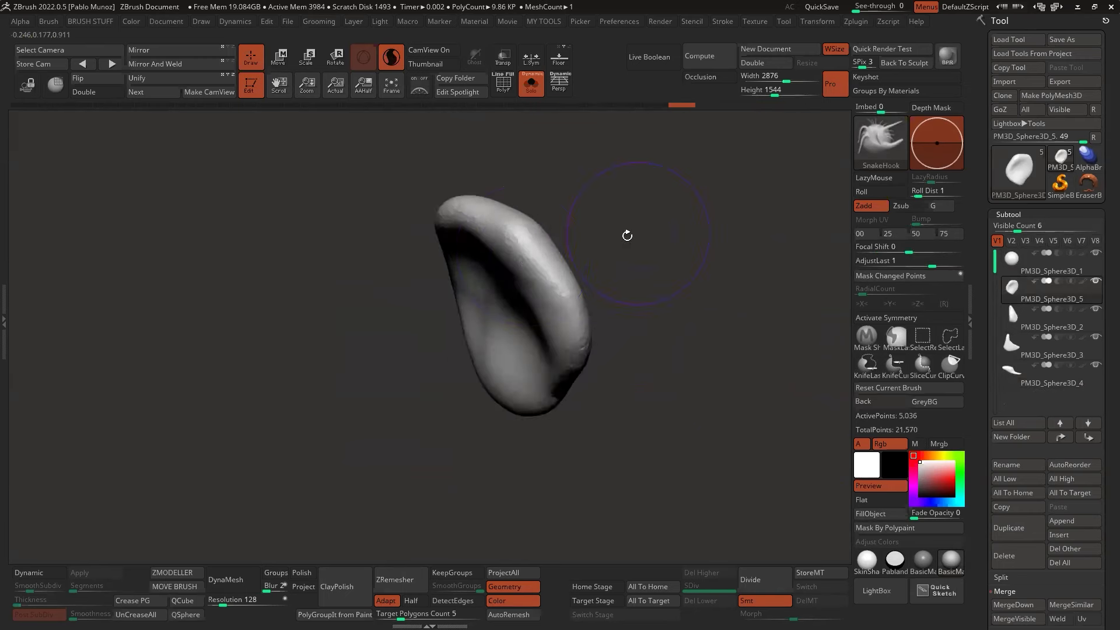
{"action": "mouse_move", "coordinate": [583, 269]}
{"action": "right_mouse_down"}
{"action": "mouse_move", "coordinate": [642, 267]}
{"action": "mouse_move", "coordinate": [585, 280]}
{"action": "right_mouse_up"}
{"action": "mouse_move", "coordinate": [527, 242]}
{"action": "left_mouse_down"}
{"action": "mouse_move", "coordinate": [498, 272]}
{"action": "mouse_move", "coordinate": [461, 260]}
{"action": "left_mouse_up"}
{"action": "right_click_drag", "start_coordinate": [461, 260], "coordinate": [525, 369]}
{"action": "mouse_move", "coordinate": [513, 370]}
{"action": "left_mouse_down"}
{"action": "mouse_move", "coordinate": [475, 388]}
{"action": "mouse_move", "coordinate": [467, 345]}
{"action": "left_mouse_up"}
{"action": "right_click_drag", "start_coordinate": [466, 344], "coordinate": [542, 321]}
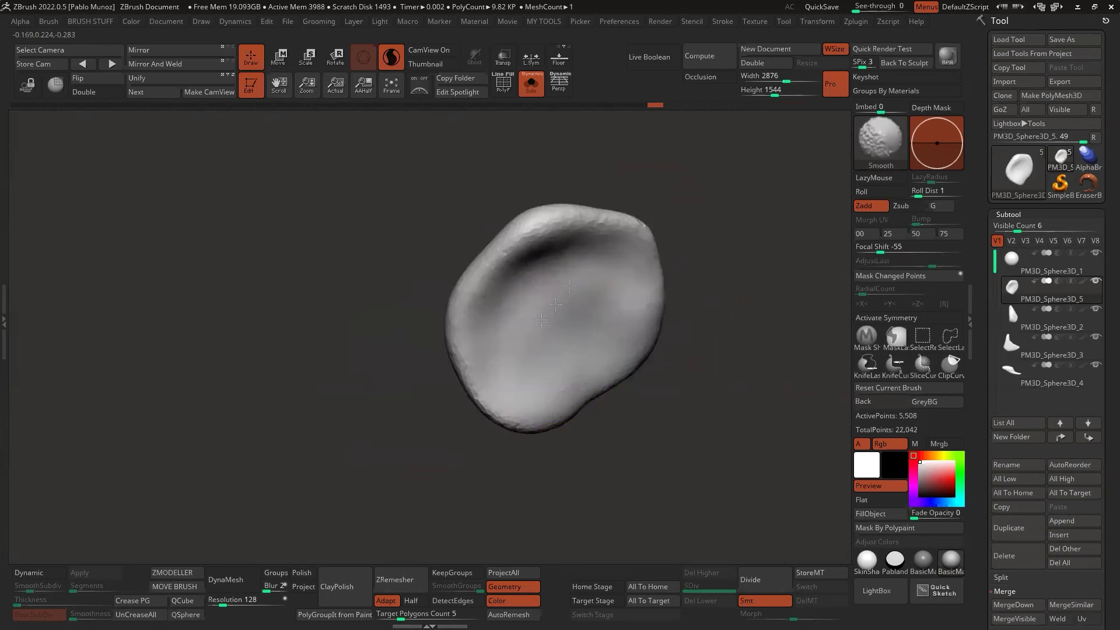
Smooth the inside of the hollow and taper the form's lower end into a narrow tip with SnakeHook.
{"action": "left_click_drag", "start_coordinate": [556, 304], "coordinate": [543, 257], "text": "shift"}
{"action": "mouse_move", "coordinate": [543, 256]}
{"action": "right_mouse_down"}
{"action": "mouse_move", "coordinate": [645, 408]}
{"action": "mouse_move", "coordinate": [546, 394]}
{"action": "mouse_move", "coordinate": [612, 392]}
{"action": "right_mouse_up"}
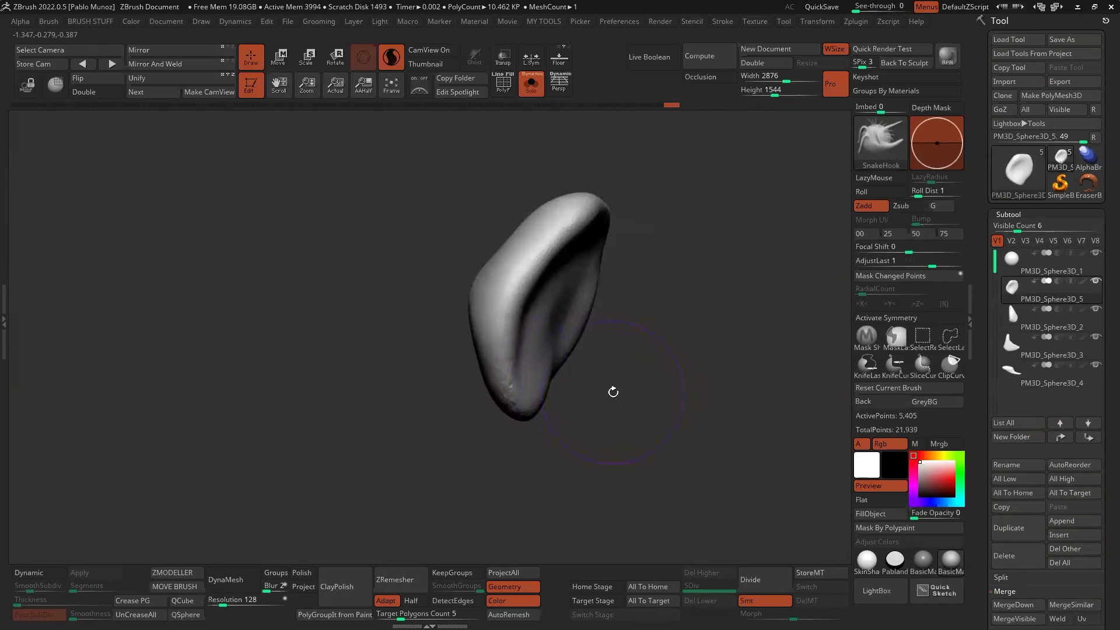
{"action": "left_click_drag", "start_coordinate": [525, 408], "coordinate": [551, 328]}
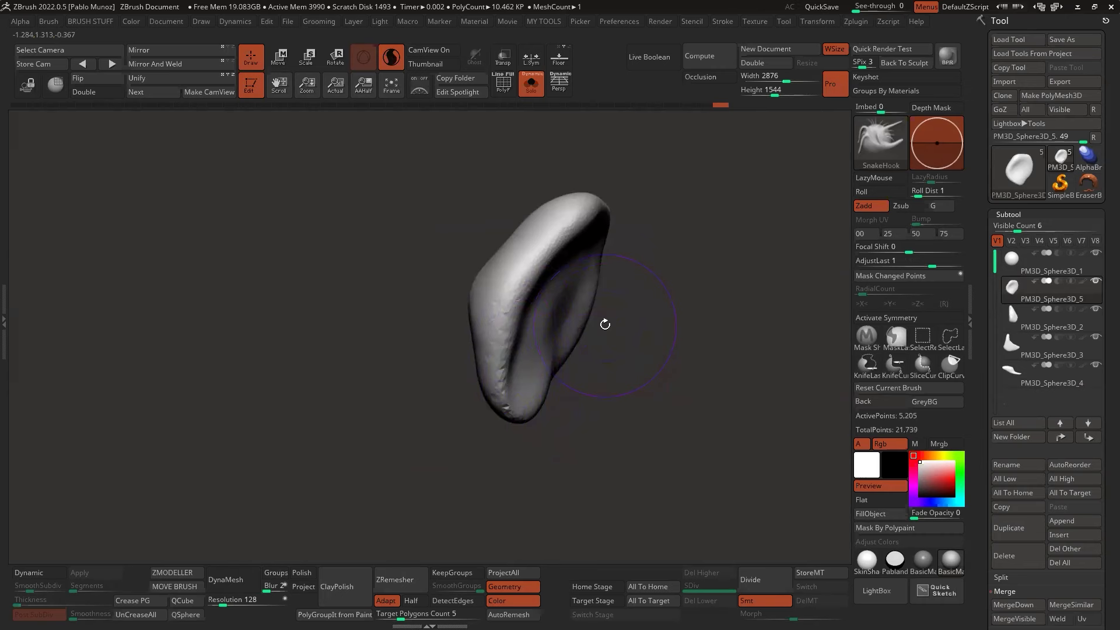
{"action": "mouse_move", "coordinate": [605, 324]}
{"action": "right_mouse_down"}
{"action": "mouse_move", "coordinate": [675, 333]}
{"action": "mouse_move", "coordinate": [435, 293]}
{"action": "right_mouse_up"}
{"action": "mouse_move", "coordinate": [435, 292]}
{"action": "left_mouse_down", "text": "shift"}
{"action": "mouse_move", "coordinate": [420, 334]}
{"action": "mouse_move", "coordinate": [335, 303]}
{"action": "left_mouse_up", "text": "shift"}
{"action": "right_click_drag", "start_coordinate": [632, 315], "coordinate": [589, 408]}
{"action": "mouse_move", "coordinate": [497, 403]}
{"action": "left_mouse_down"}
{"action": "mouse_move", "coordinate": [475, 434]}
{"action": "mouse_move", "coordinate": [495, 385]}
{"action": "mouse_move", "coordinate": [411, 366]}
{"action": "left_mouse_up"}
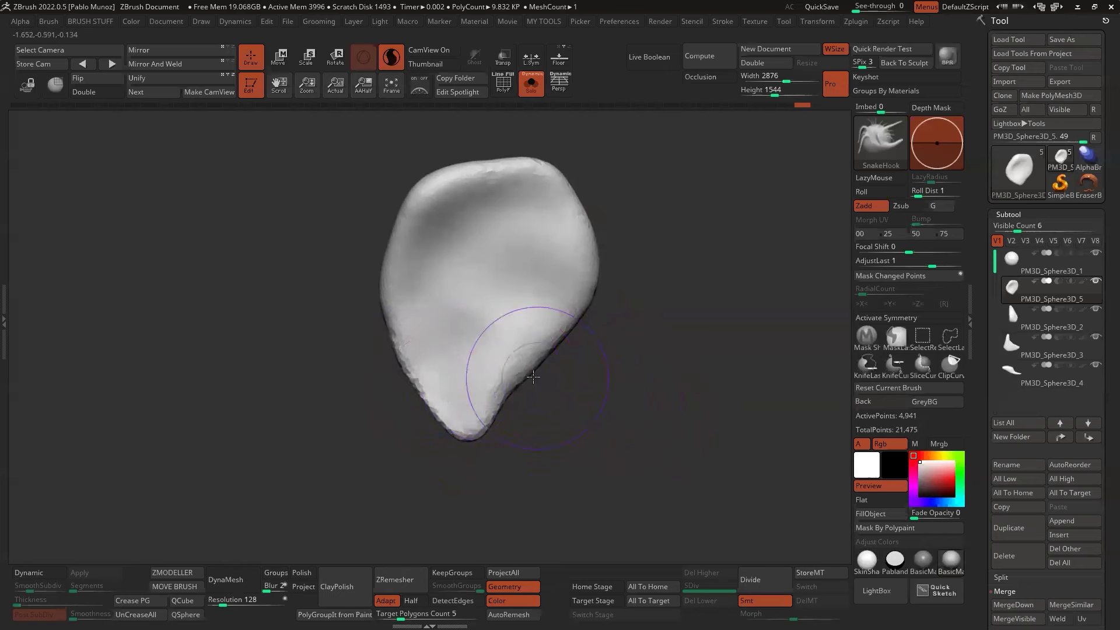
{"action": "right_click_drag", "start_coordinate": [528, 375], "coordinate": [530, 352], "text": "ctrl"}
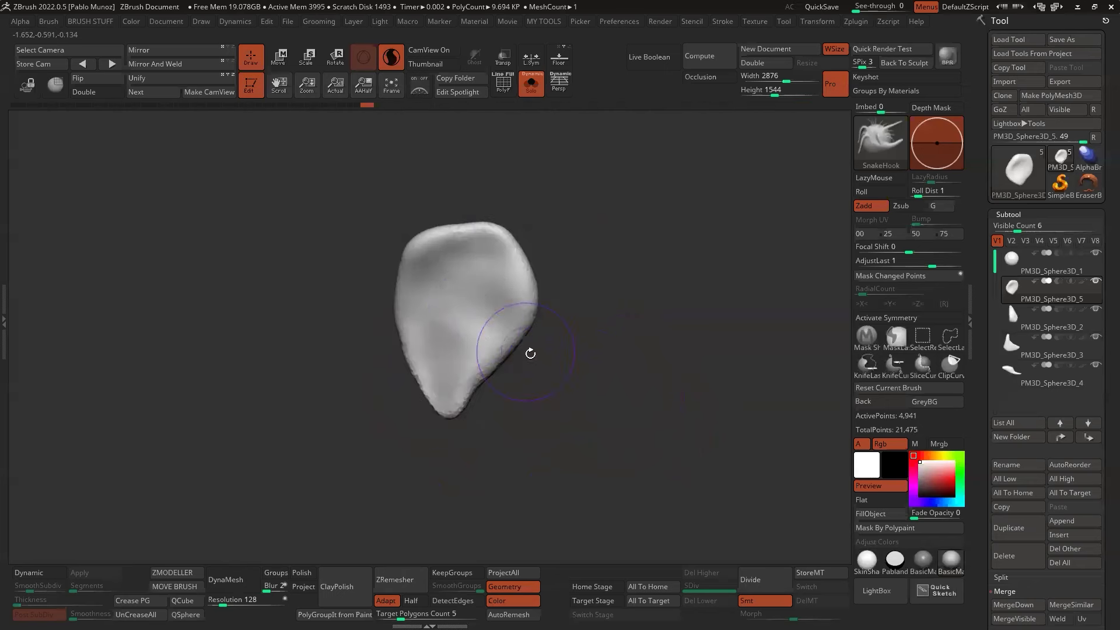
Duplicate the original sphere subtool again and pull the copy with SnakeHook into a curved crescent.
{"action": "left_click", "coordinate": [1042, 271]}
{"action": "left_click", "coordinate": [1022, 523]}
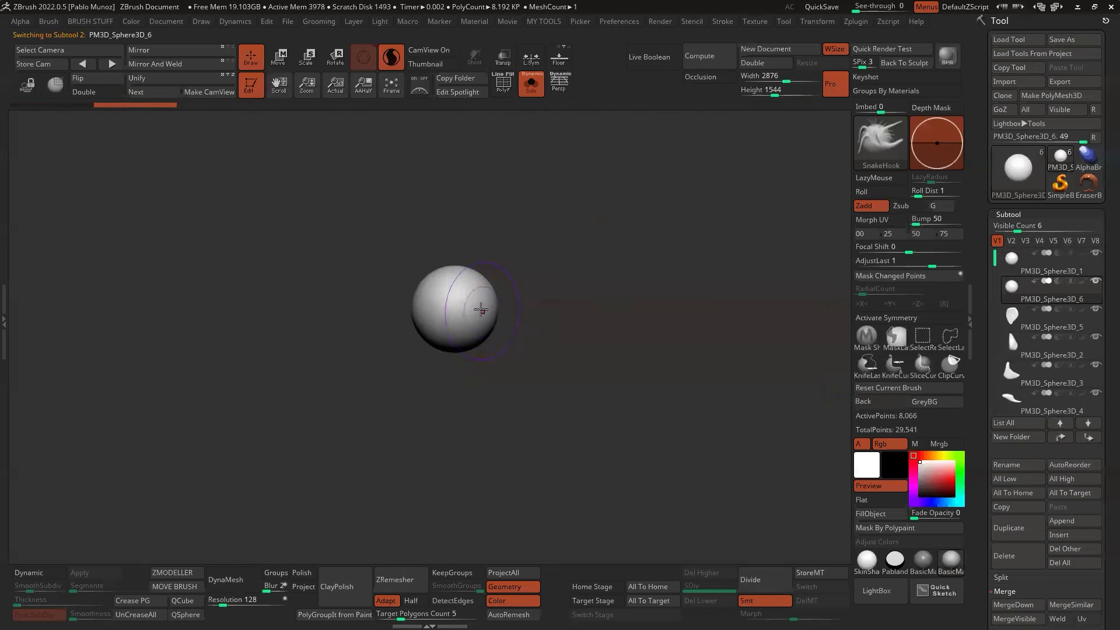
{"action": "mouse_move", "coordinate": [480, 309]}
{"action": "left_mouse_down"}
{"action": "mouse_move", "coordinate": [543, 321]}
{"action": "mouse_move", "coordinate": [455, 327]}
{"action": "mouse_move", "coordinate": [439, 346]}
{"action": "mouse_move", "coordinate": [455, 275]}
{"action": "mouse_move", "coordinate": [443, 280]}
{"action": "left_mouse_up"}
{"action": "mouse_move", "coordinate": [513, 239]}
{"action": "left_mouse_down"}
{"action": "mouse_move", "coordinate": [552, 260]}
{"action": "mouse_move", "coordinate": [482, 284]}
{"action": "mouse_move", "coordinate": [567, 280]}
{"action": "mouse_move", "coordinate": [528, 270]}
{"action": "left_mouse_up"}
{"action": "mouse_move", "coordinate": [496, 333]}
{"action": "left_mouse_down"}
{"action": "mouse_move", "coordinate": [476, 350]}
{"action": "mouse_move", "coordinate": [493, 370]}
{"action": "mouse_move", "coordinate": [472, 304]}
{"action": "mouse_move", "coordinate": [513, 280]}
{"action": "left_mouse_up"}
{"action": "mouse_move", "coordinate": [481, 335]}
{"action": "left_mouse_down"}
{"action": "mouse_move", "coordinate": [540, 340]}
{"action": "mouse_move", "coordinate": [473, 357]}
{"action": "left_mouse_up"}
{"action": "left_click_drag", "start_coordinate": [540, 345], "coordinate": [605, 347]}
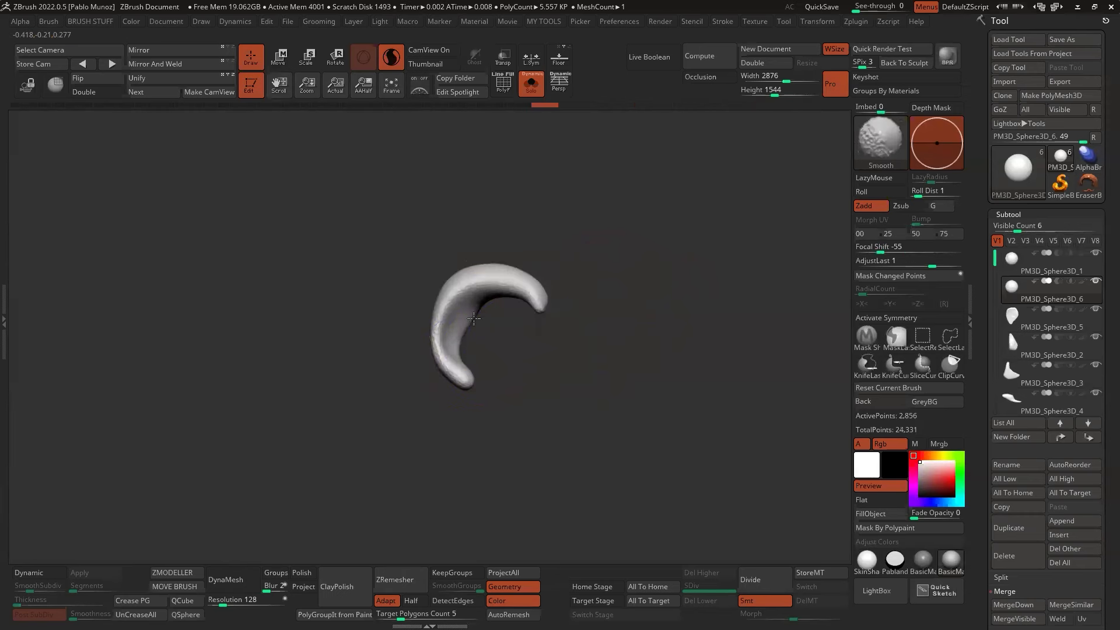
Smooth the crescent's lower arm and refine its inner curve.
{"action": "mouse_move", "coordinate": [466, 356]}
{"action": "left_mouse_down", "text": "shift"}
{"action": "mouse_move", "coordinate": [450, 294]}
{"action": "mouse_move", "coordinate": [467, 387]}
{"action": "left_mouse_up", "text": "shift"}
{"action": "left_click_drag", "start_coordinate": [462, 316], "coordinate": [472, 324]}
{"action": "mouse_move", "coordinate": [554, 356]}
{"action": "left_mouse_down"}
{"action": "mouse_move", "coordinate": [569, 387]}
{"action": "mouse_move", "coordinate": [599, 375]}
{"action": "left_mouse_up"}
Duplicate the original sphere subtool once more, dent the copy's top with SnakeHook and pull one upper corner outward into a bean shape.
{"action": "left_click", "coordinate": [1028, 267]}
{"action": "left_click", "coordinate": [1017, 529]}
{"action": "left_click_drag", "start_coordinate": [540, 300], "coordinate": [612, 393]}
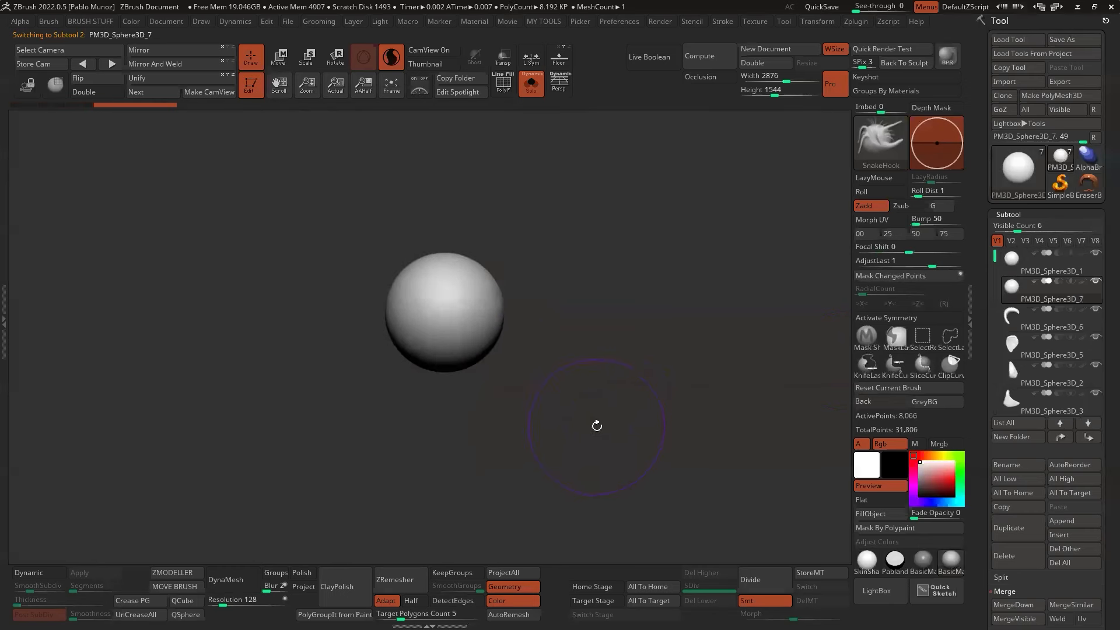
{"action": "mouse_move", "coordinate": [445, 257]}
{"action": "left_mouse_down"}
{"action": "mouse_move", "coordinate": [420, 300]}
{"action": "mouse_move", "coordinate": [445, 270]}
{"action": "mouse_move", "coordinate": [540, 415]}
{"action": "left_mouse_up"}
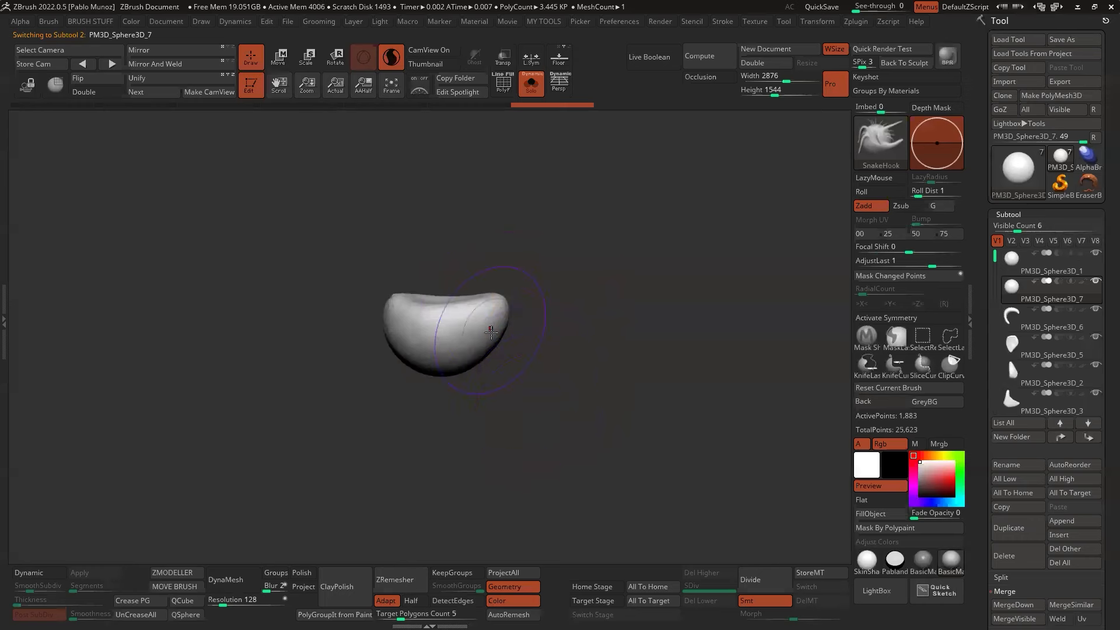
{"action": "left_click_drag", "start_coordinate": [493, 299], "coordinate": [522, 279]}
Apply the Bend Curve deformer to the bean-shaped subtool, with its control points running along the length.
{"action": "left_click", "coordinate": [278, 56]}
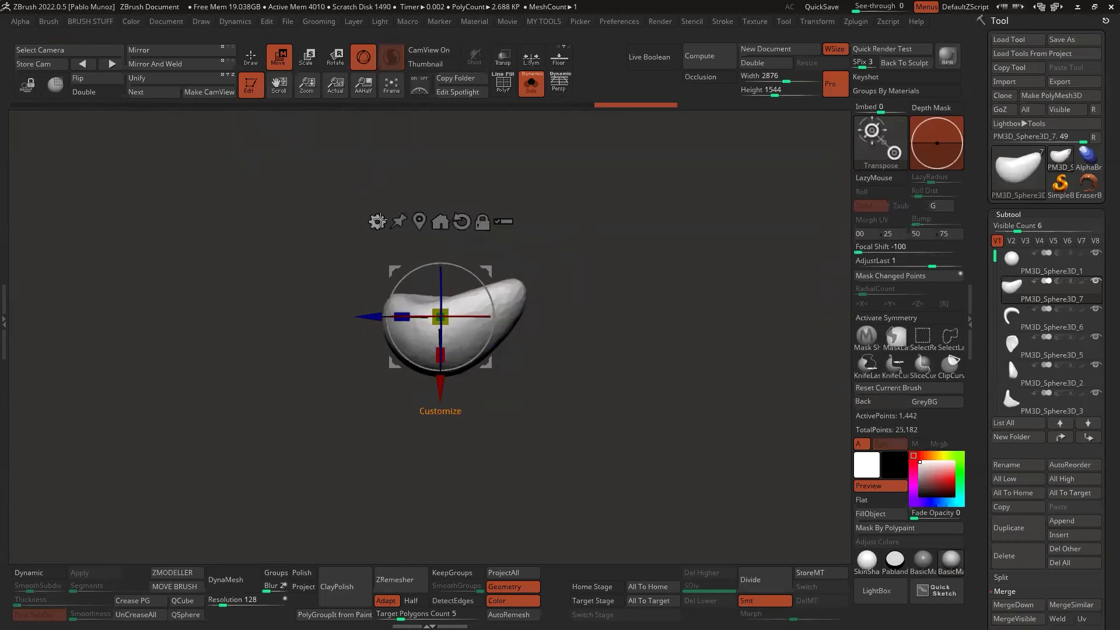
{"action": "left_click", "coordinate": [377, 221]}
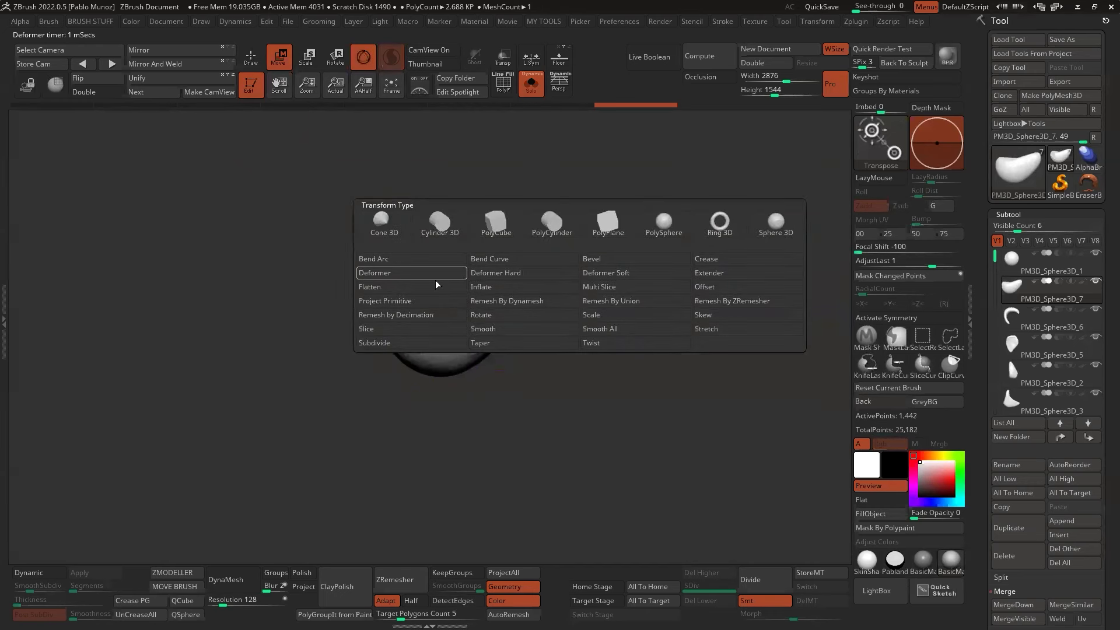
{"action": "left_click", "coordinate": [521, 260]}
{"action": "left_click_drag", "start_coordinate": [362, 337], "coordinate": [315, 398]}
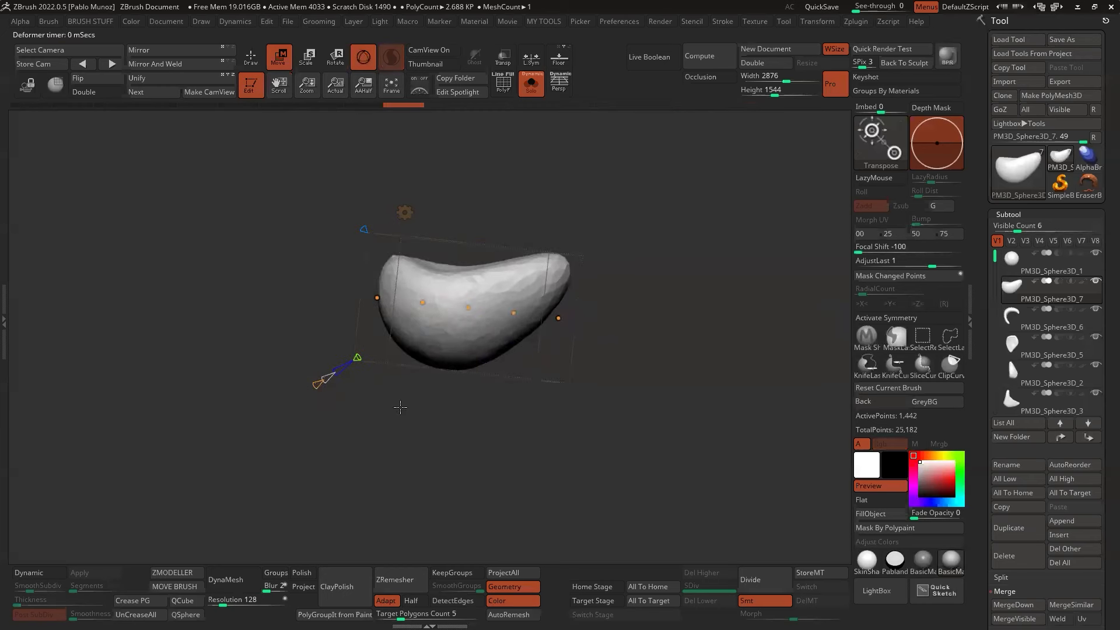
Bend the shape along the curve: pull one end downward, raise the middle, and stretch the opposite end outward into a tapered point.
{"action": "left_click_drag", "start_coordinate": [400, 407], "coordinate": [492, 402]}
{"action": "left_click_drag", "start_coordinate": [561, 317], "coordinate": [600, 416]}
{"action": "left_click_drag", "start_coordinate": [473, 303], "coordinate": [487, 239]}
{"action": "left_click_drag", "start_coordinate": [374, 299], "coordinate": [270, 305]}
{"action": "left_click_drag", "start_coordinate": [624, 245], "coordinate": [618, 284]}
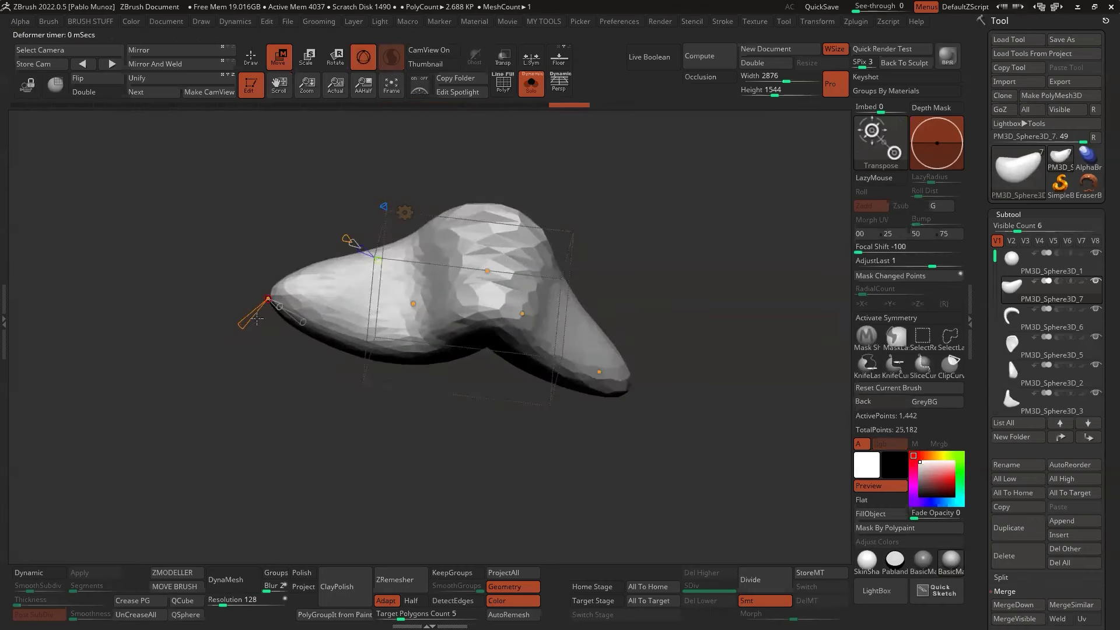
{"action": "left_click_drag", "start_coordinate": [278, 307], "coordinate": [274, 314]}
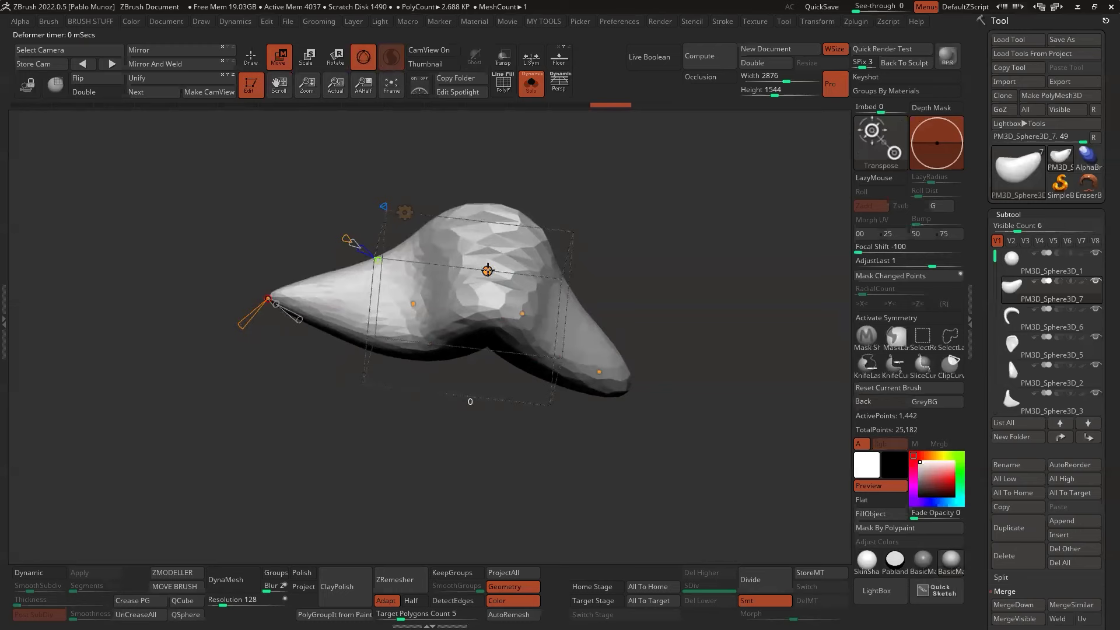
Accept the Bend Curve deformation on the shape and return to sculpting with SnakeHook.
{"action": "right_click_drag", "start_coordinate": [494, 278], "coordinate": [507, 233]}
{"action": "left_click", "coordinate": [404, 213]}
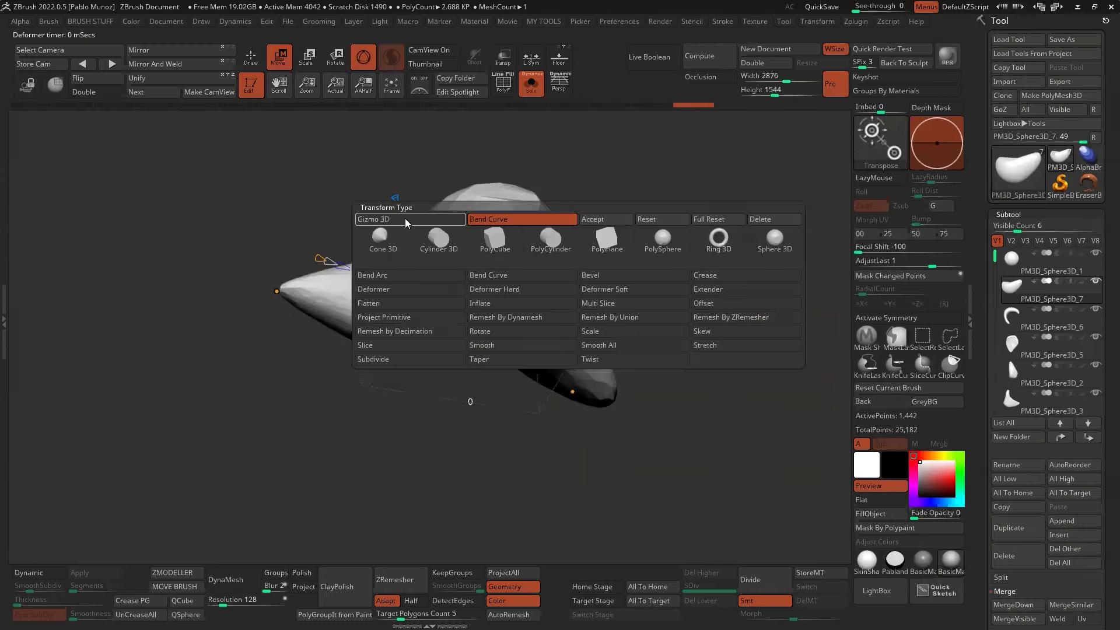
{"action": "left_click", "coordinate": [619, 225]}
{"action": "right_click_drag", "start_coordinate": [637, 286], "coordinate": [578, 234]}
{"action": "key", "text": "q"}
{"action": "mouse_move", "coordinate": [460, 295]}
{"action": "right_mouse_down", "text": "ctrl"}
{"action": "mouse_move", "coordinate": [496, 277]}
{"action": "mouse_move", "coordinate": [475, 220]}
{"action": "mouse_move", "coordinate": [537, 275]}
{"action": "mouse_move", "coordinate": [516, 260]}
{"action": "right_mouse_up", "text": "ctrl"}
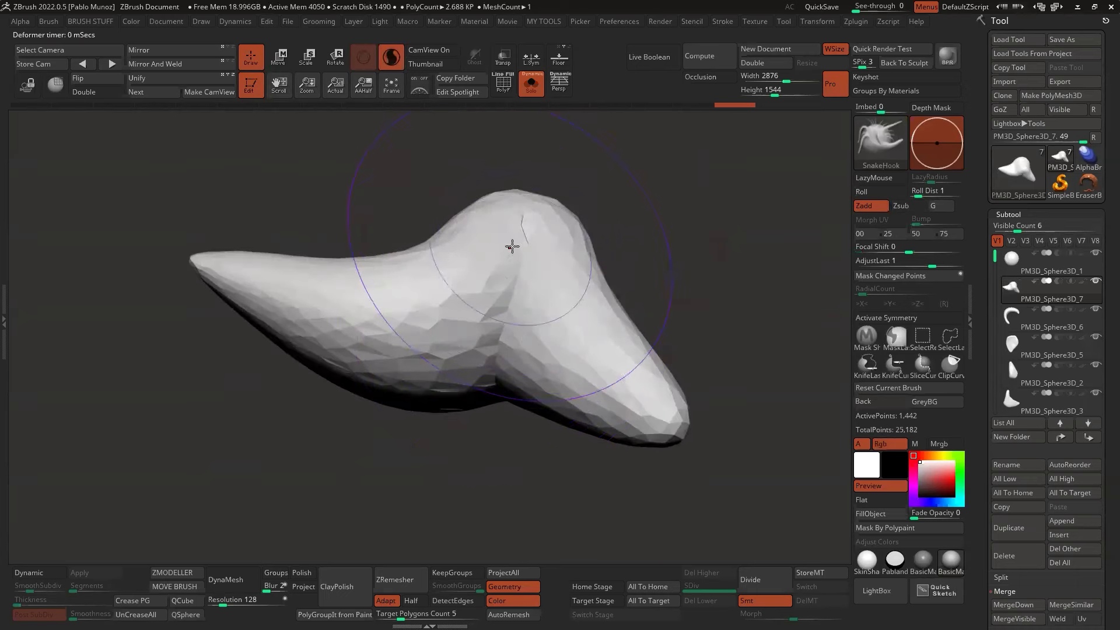
Remesh the bent shape with DynaMesh at a resolution of 48.
{"action": "left_click", "coordinate": [225, 581]}
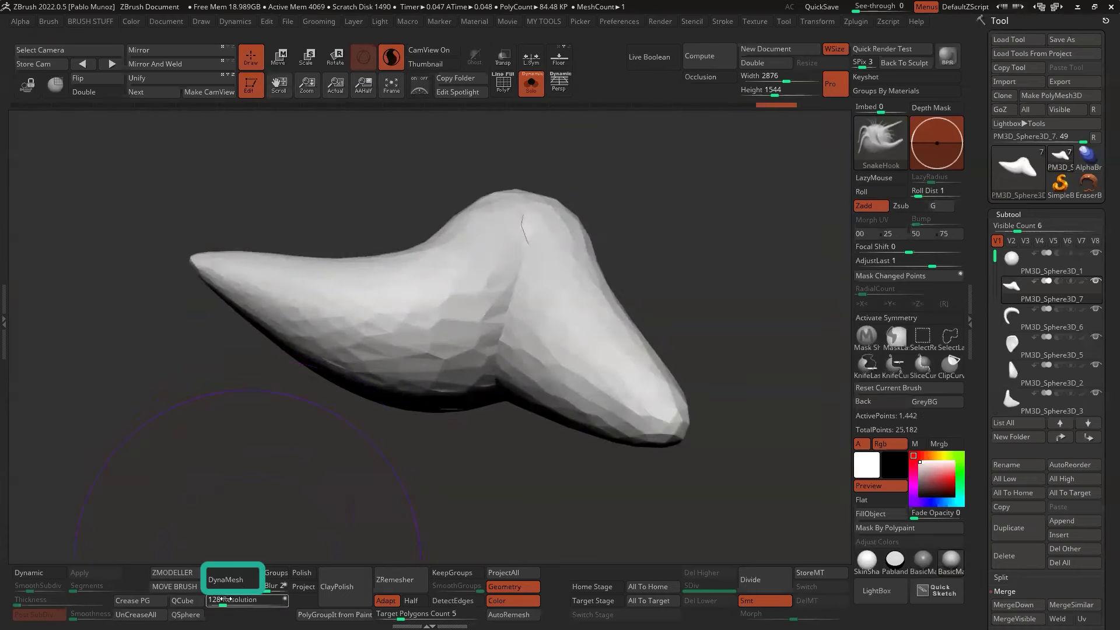
{"action": "left_click_drag", "start_coordinate": [225, 600], "coordinate": [217, 601]}
{"action": "left_click", "coordinate": [225, 579]}
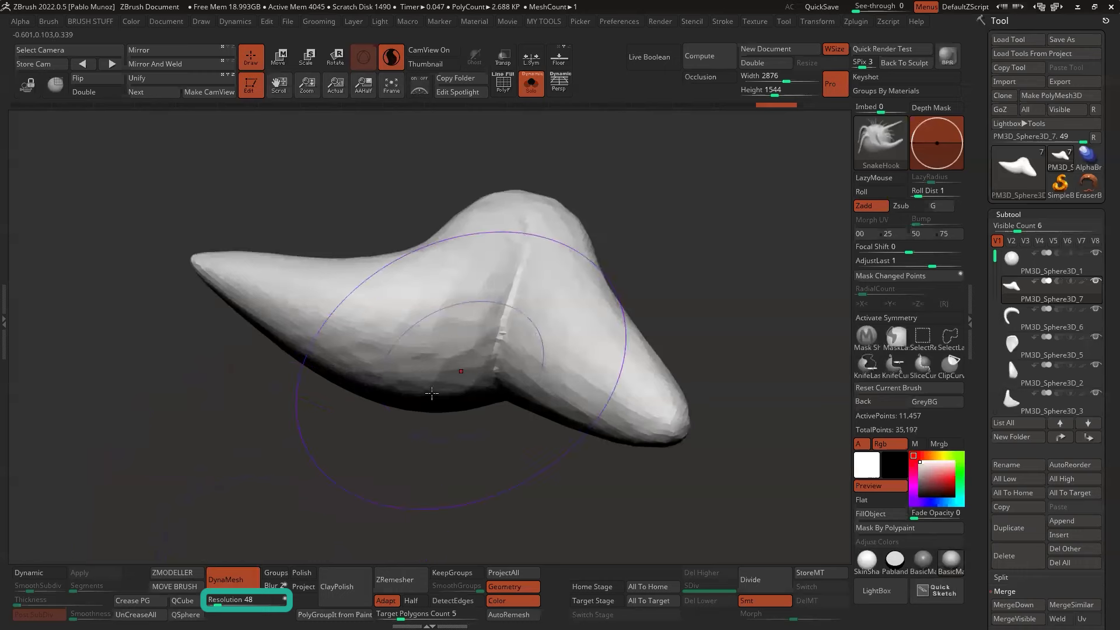
Smooth the crease across the remeshed shape's middle and soften the faceted hump.
{"action": "right_click_drag", "start_coordinate": [573, 310], "coordinate": [650, 264], "text": "ctrl"}
{"action": "left_click_drag", "start_coordinate": [650, 265], "coordinate": [648, 284], "text": "ctrl"}
{"action": "key", "text": "space"}
{"action": "right_click_drag", "start_coordinate": [636, 280], "coordinate": [578, 268]}
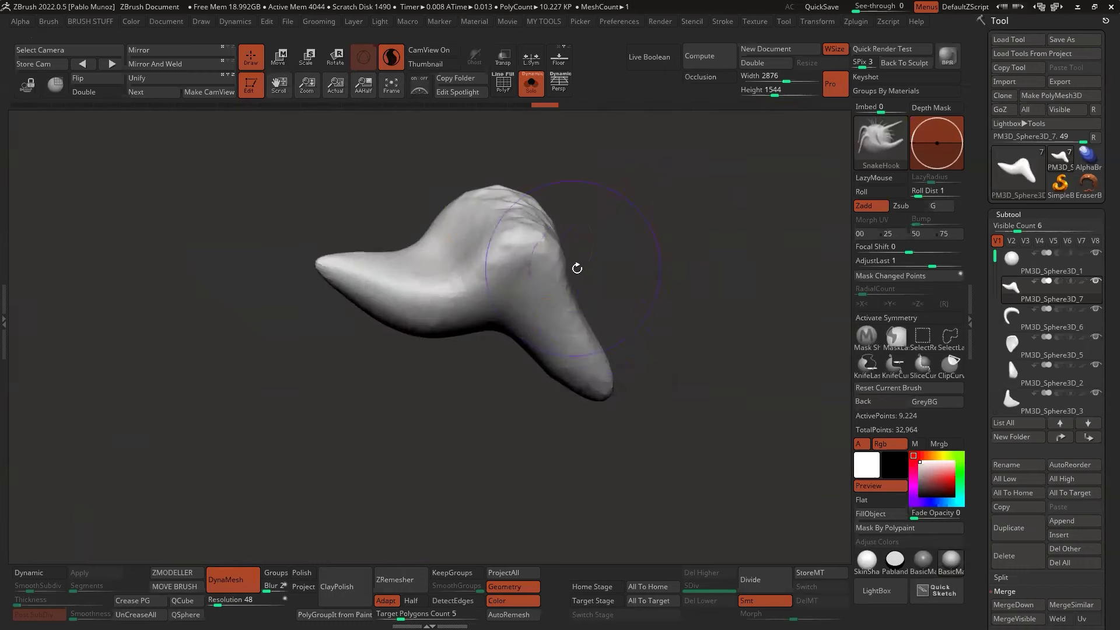
{"action": "left_click_drag", "start_coordinate": [525, 216], "coordinate": [496, 204], "text": "shift"}
{"action": "mouse_move", "coordinate": [578, 257]}
{"action": "right_mouse_down"}
{"action": "mouse_move", "coordinate": [592, 277]}
{"action": "mouse_move", "coordinate": [657, 288]}
{"action": "mouse_move", "coordinate": [515, 268]}
{"action": "right_mouse_up"}
{"action": "key", "text": "space"}
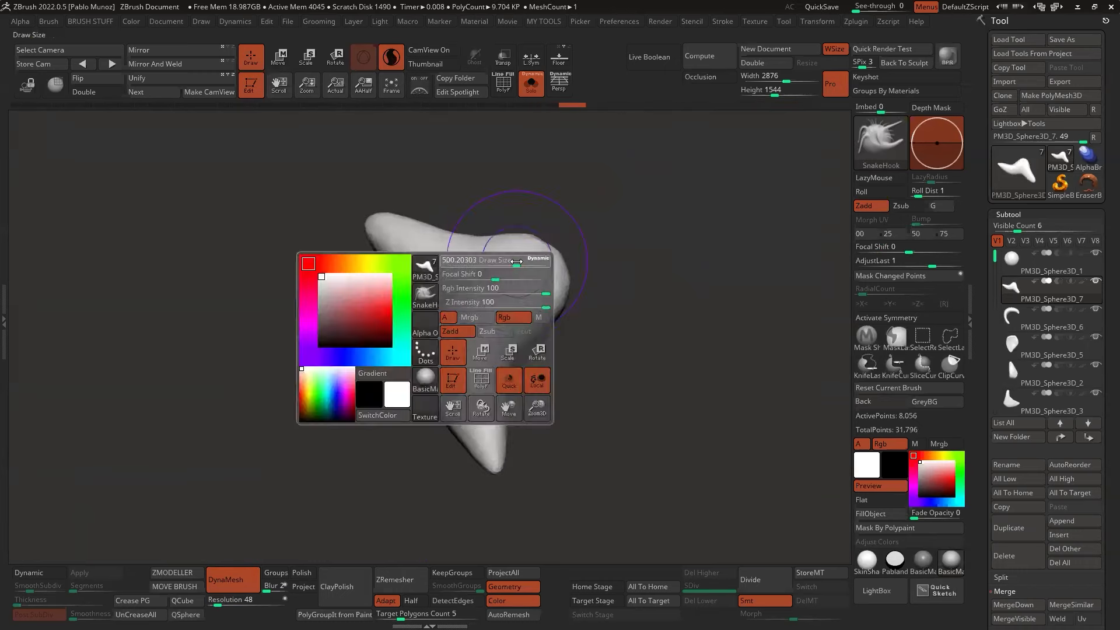
Smooth the shape's central bulge and the inner and outer sides of its upper arm.
{"action": "left_click_drag", "start_coordinate": [515, 274], "coordinate": [530, 260], "text": "shift"}
{"action": "right_click_drag", "start_coordinate": [550, 260], "coordinate": [515, 272]}
{"action": "left_click_drag", "start_coordinate": [515, 272], "coordinate": [432, 243], "text": "shift"}
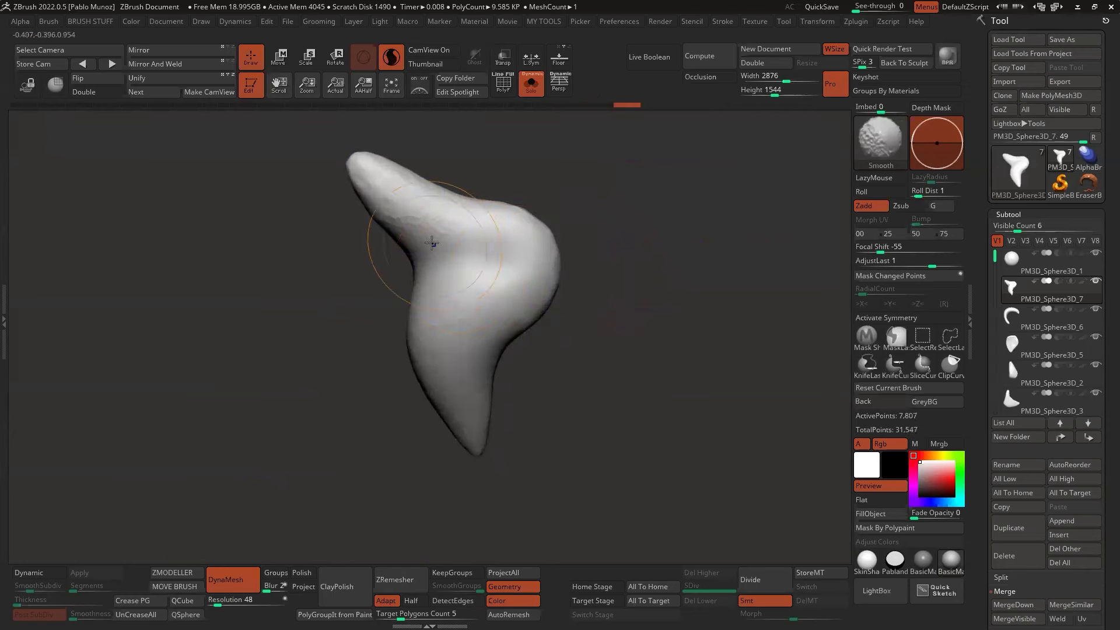
{"action": "right_click_drag", "start_coordinate": [595, 315], "coordinate": [597, 347]}
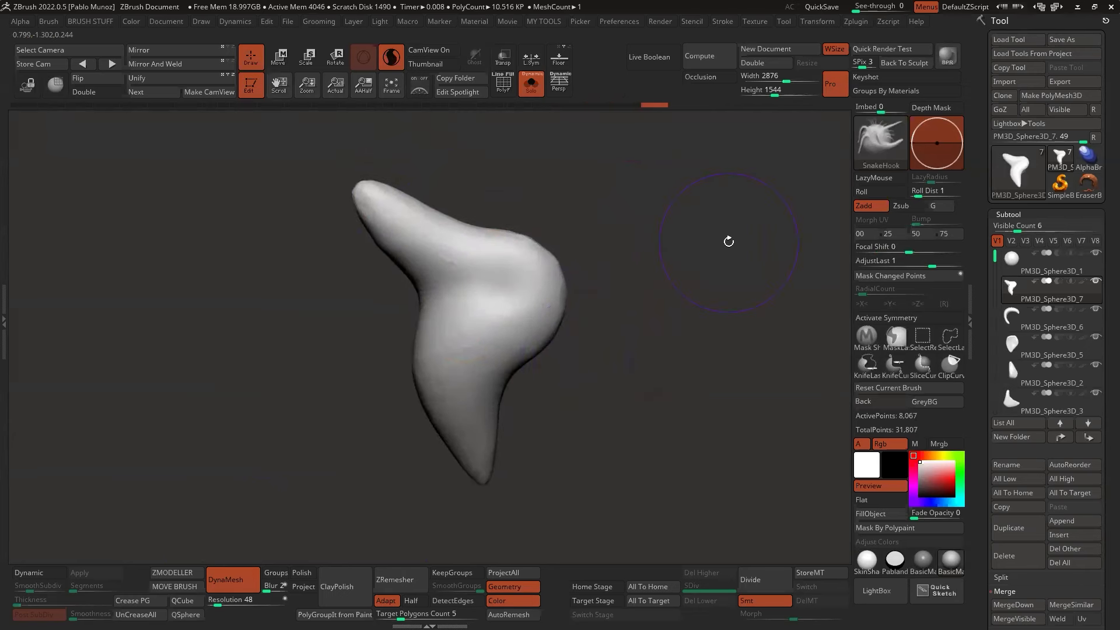
{"action": "right_click_drag", "start_coordinate": [631, 308], "coordinate": [609, 305], "text": "alt"}
{"action": "left_click_drag", "start_coordinate": [385, 239], "coordinate": [395, 195], "text": "shift"}
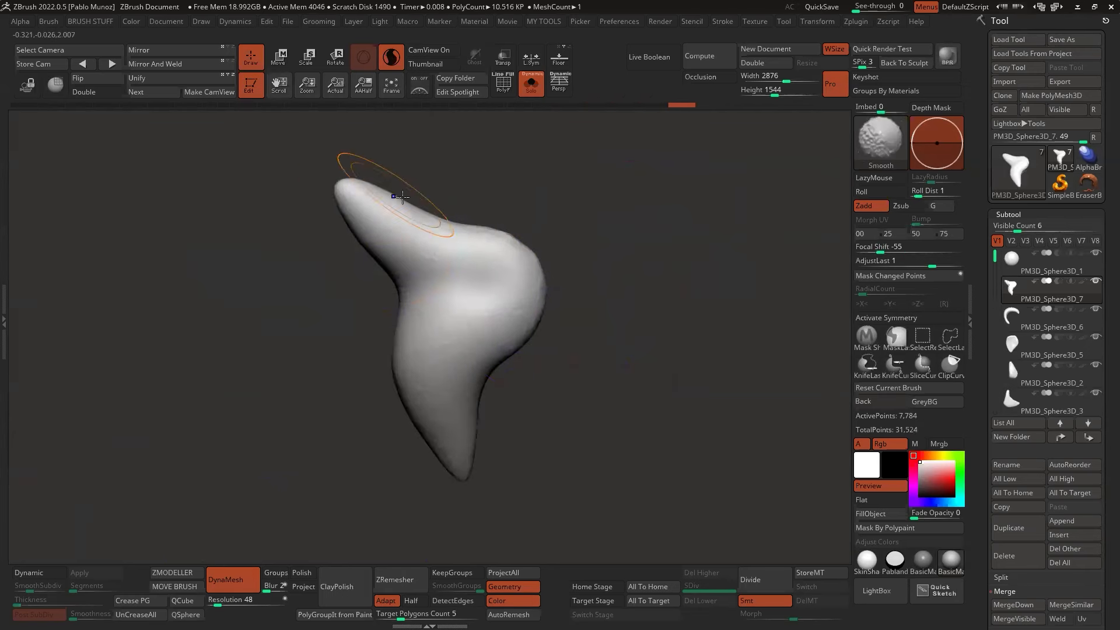
Examine the remeshed shape's wireframe from several sides and compare it with the other subtools.
{"action": "right_click_drag", "start_coordinate": [583, 377], "coordinate": [482, 305]}
{"action": "key", "text": "shift+f"}
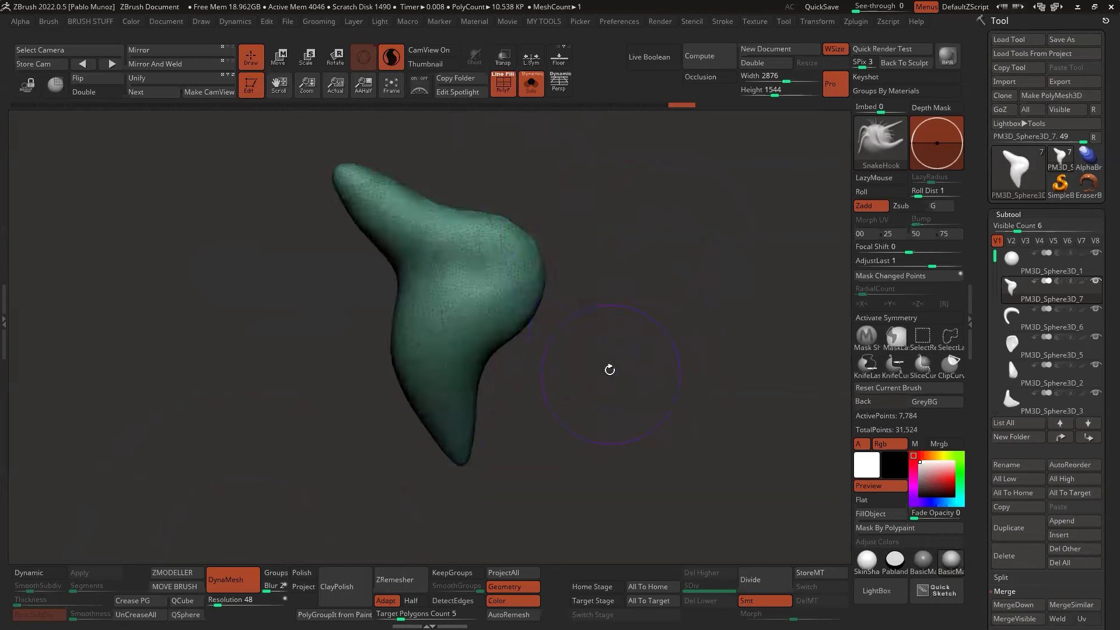
{"action": "right_click_drag", "start_coordinate": [607, 370], "coordinate": [543, 375]}
{"action": "left_click", "coordinate": [1025, 346]}
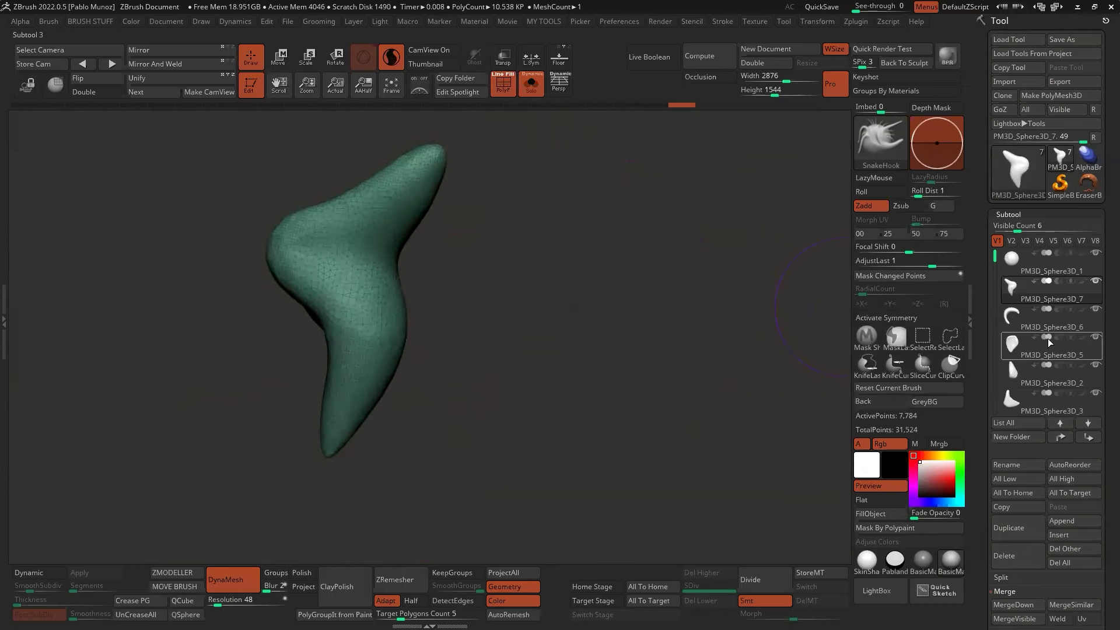
{"action": "key", "text": "Up"}
{"action": "key", "text": "Up"}
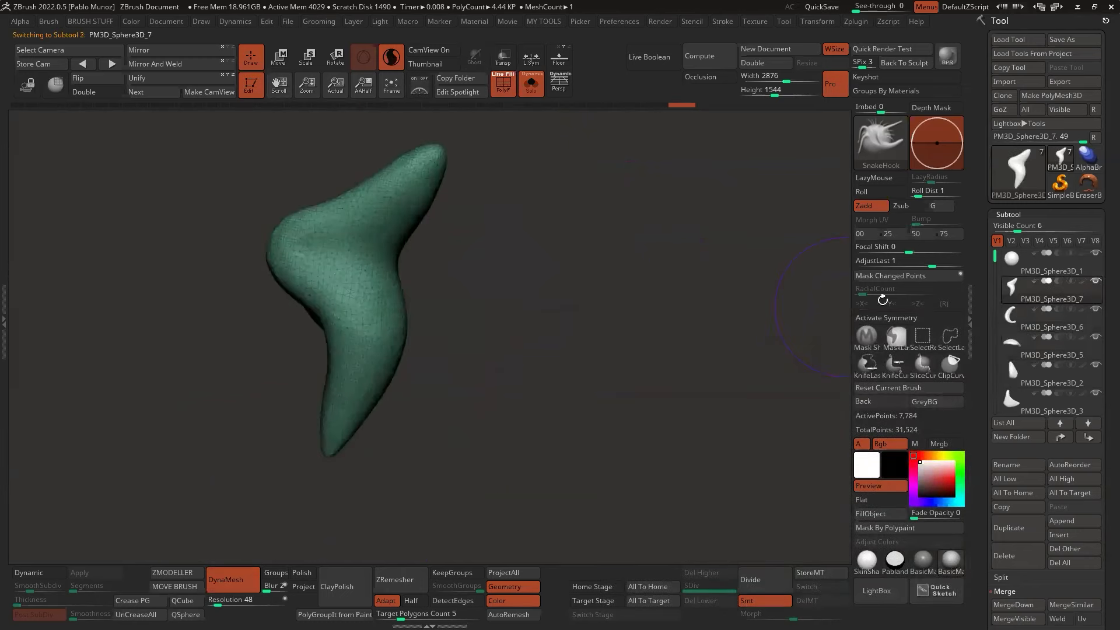
{"action": "right_click_drag", "start_coordinate": [572, 350], "coordinate": [597, 361]}
{"action": "key", "text": "shift+f"}
Duplicate the original sphere subtool, with the wireframe display turned off.
{"action": "key", "text": "Up"}
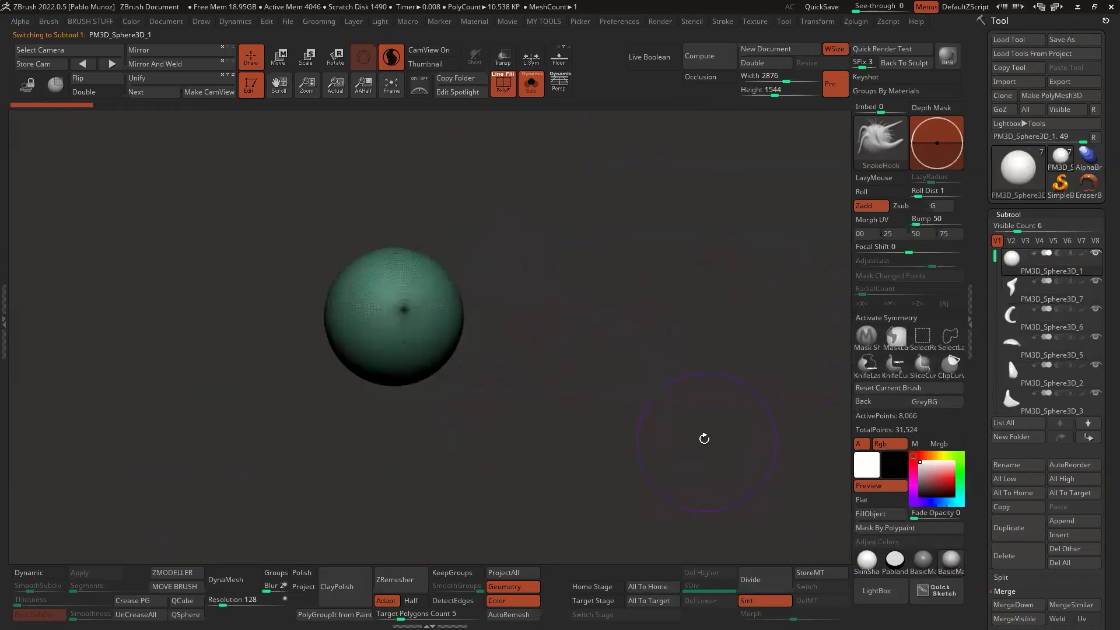
{"action": "key", "text": "shift+f"}
{"action": "mouse_move", "coordinate": [653, 308]}
{"action": "right_mouse_down"}
{"action": "mouse_move", "coordinate": [578, 375]}
{"action": "mouse_move", "coordinate": [595, 321]}
{"action": "right_mouse_up"}
{"action": "key", "text": "shift+f"}
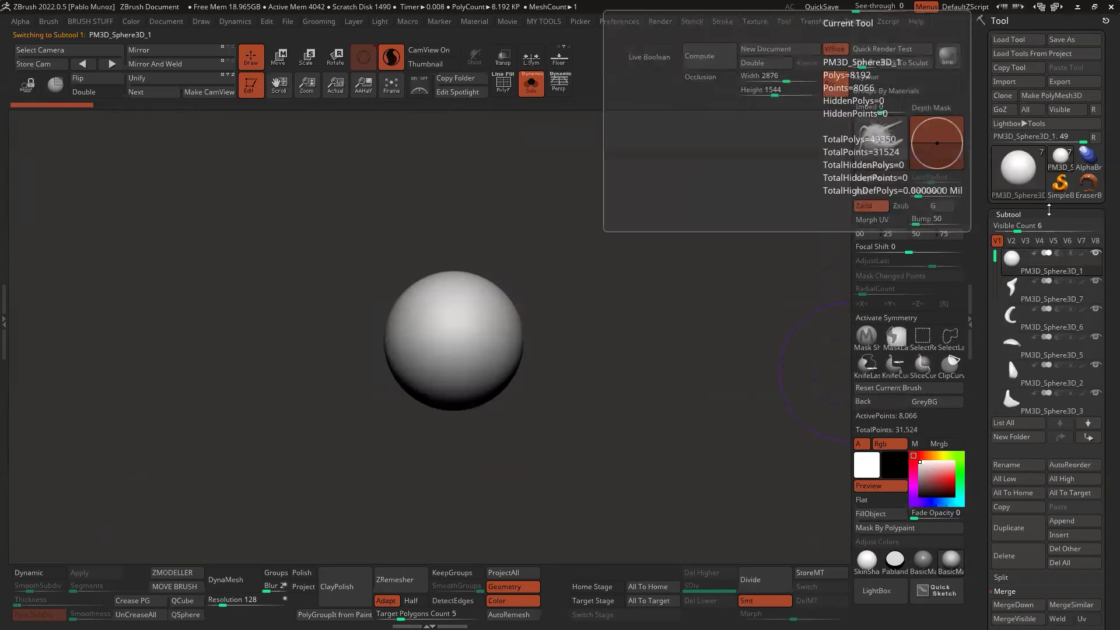
{"action": "left_click", "coordinate": [1018, 527]}
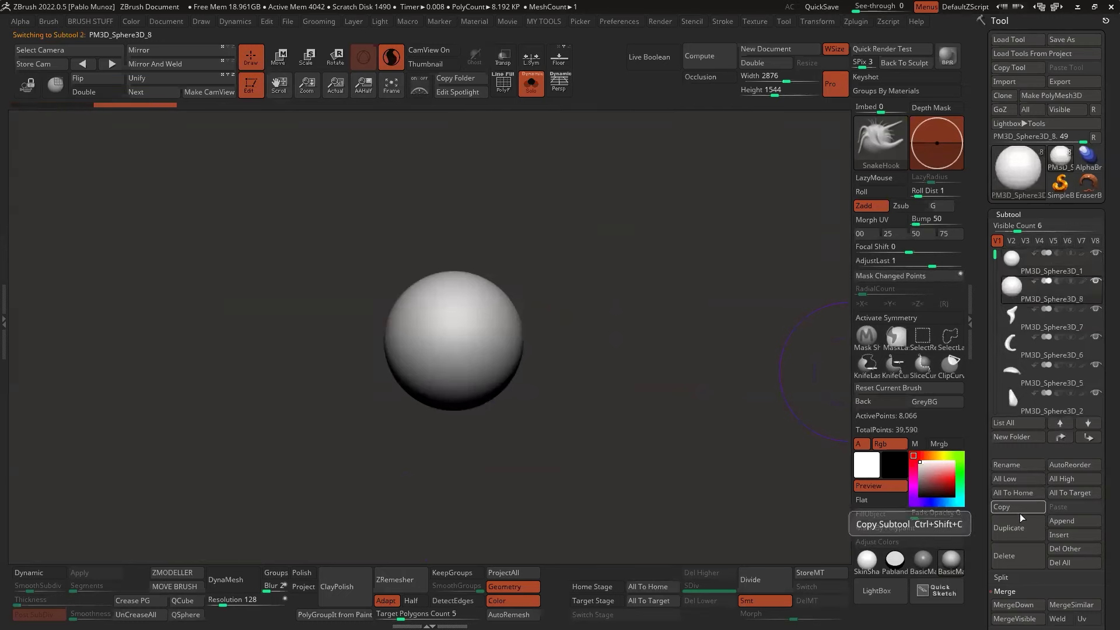
Pull the sphere copy with SnakeHook into a tall upper horn, a side tip and a rounded lobe on the opposite side.
{"action": "key", "text": "space"}
{"action": "mouse_move", "coordinate": [476, 314]}
{"action": "left_mouse_down"}
{"action": "mouse_move", "coordinate": [496, 314]}
{"action": "mouse_move", "coordinate": [560, 239]}
{"action": "mouse_move", "coordinate": [683, 230]}
{"action": "mouse_move", "coordinate": [442, 165]}
{"action": "left_mouse_up"}
{"action": "left_click_drag", "start_coordinate": [528, 298], "coordinate": [606, 356]}
{"action": "mouse_move", "coordinate": [443, 344]}
{"action": "left_mouse_down"}
{"action": "mouse_move", "coordinate": [387, 350]}
{"action": "mouse_move", "coordinate": [376, 324]}
{"action": "left_mouse_up"}
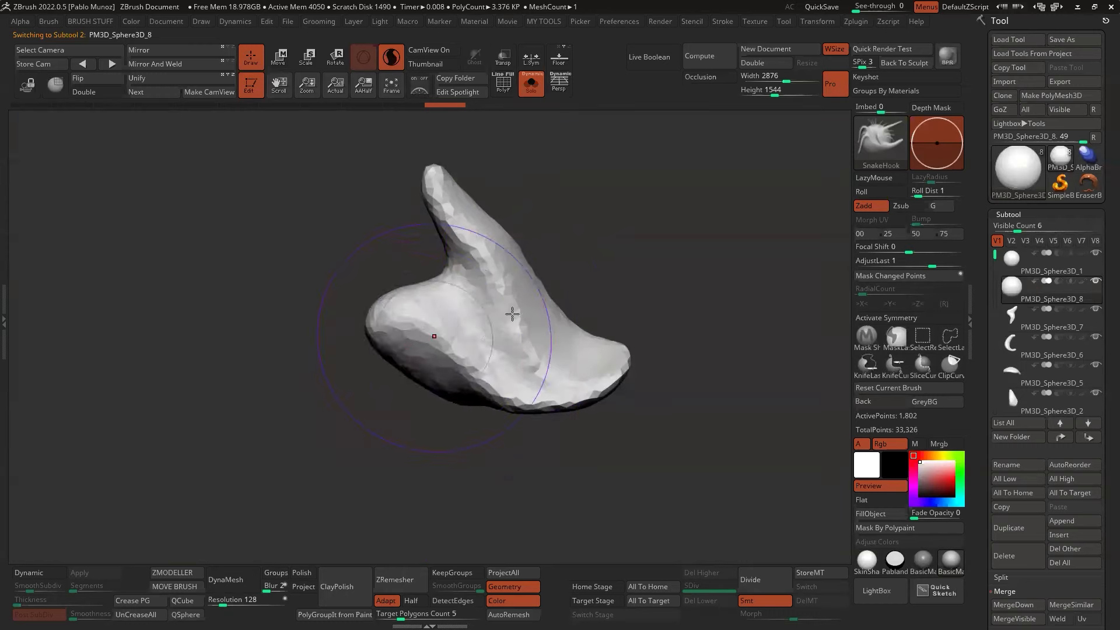
Smooth the horned shape's ridge, reshape the horn's back into a curve with SnakeHook, and smooth it again.
{"action": "key", "text": "space"}
{"action": "left_click", "coordinate": [506, 300]}
{"action": "left_click_drag", "start_coordinate": [505, 300], "coordinate": [455, 199], "text": "shift"}
{"action": "mouse_move", "coordinate": [636, 315]}
{"action": "right_mouse_down"}
{"action": "mouse_move", "coordinate": [560, 315]}
{"action": "mouse_move", "coordinate": [547, 213]}
{"action": "mouse_move", "coordinate": [481, 227]}
{"action": "right_mouse_up"}
{"action": "left_click_drag", "start_coordinate": [473, 233], "coordinate": [480, 195]}
{"action": "left_click_drag", "start_coordinate": [500, 280], "coordinate": [525, 308]}
{"action": "left_click_drag", "start_coordinate": [508, 356], "coordinate": [522, 361]}
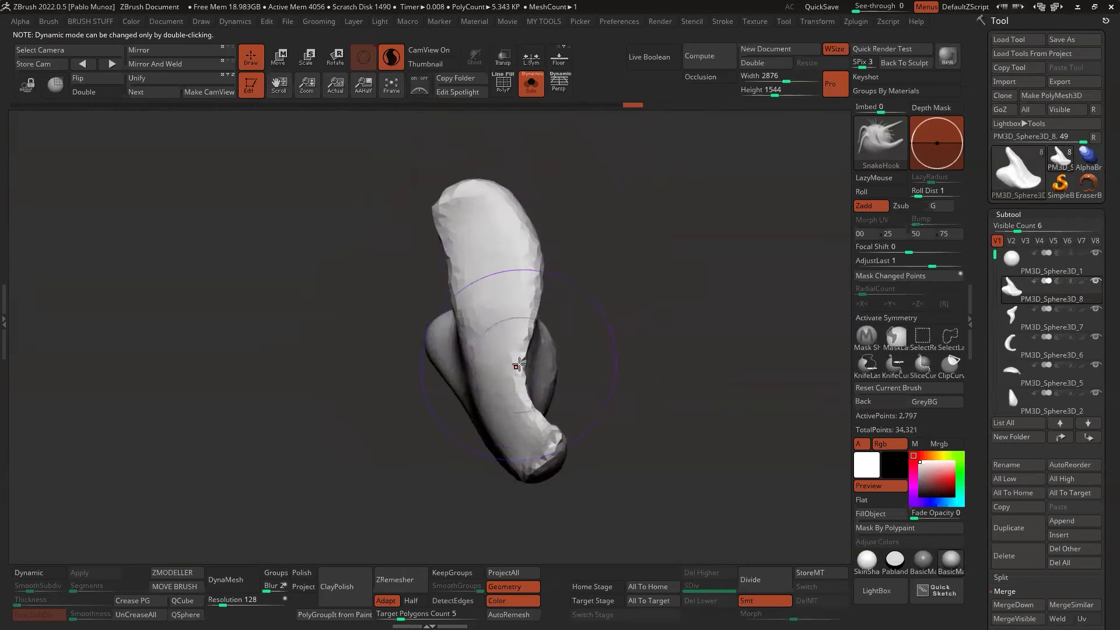
{"action": "right_click_drag", "start_coordinate": [555, 306], "coordinate": [571, 280]}
{"action": "mouse_move", "coordinate": [520, 315]}
{"action": "left_mouse_down", "text": "shift"}
{"action": "mouse_move", "coordinate": [515, 257]}
{"action": "mouse_move", "coordinate": [467, 204]}
{"action": "left_mouse_up", "text": "shift"}
Refine the rounded lobe, smooth the horn's inner side, and extend the lower tip outward with SnakeHook.
{"action": "right_click_drag", "start_coordinate": [575, 296], "coordinate": [572, 364]}
{"action": "mouse_move", "coordinate": [543, 420]}
{"action": "right_mouse_down"}
{"action": "mouse_move", "coordinate": [642, 347]}
{"action": "mouse_move", "coordinate": [662, 373]}
{"action": "mouse_move", "coordinate": [606, 377]}
{"action": "right_mouse_up"}
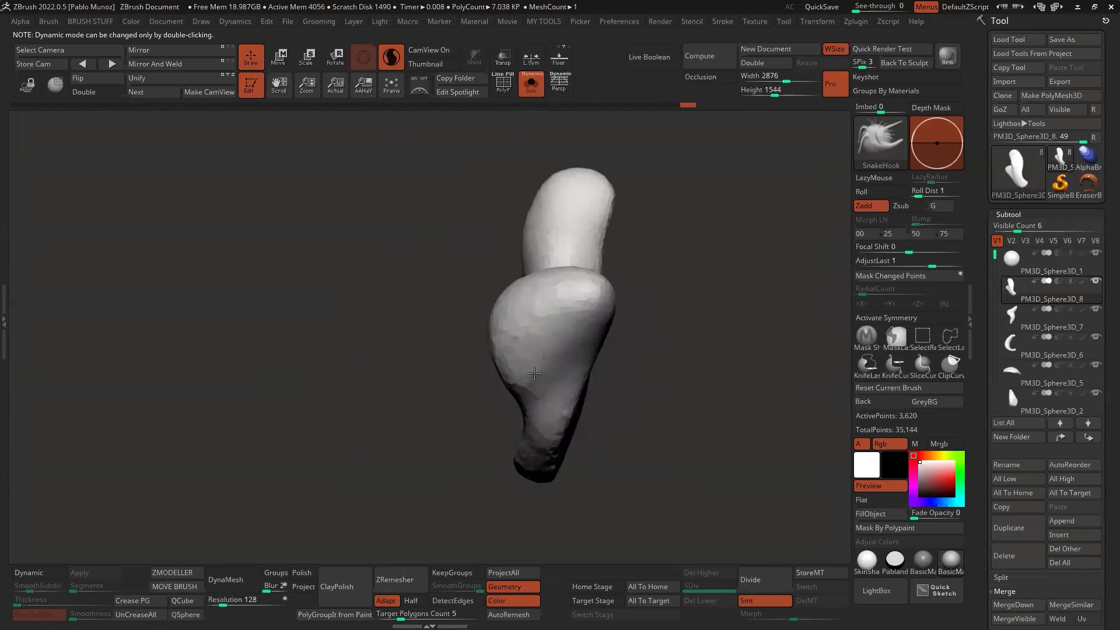
{"action": "mouse_move", "coordinate": [549, 376]}
{"action": "left_mouse_down"}
{"action": "mouse_move", "coordinate": [595, 352]}
{"action": "mouse_move", "coordinate": [519, 274]}
{"action": "left_mouse_up"}
{"action": "mouse_move", "coordinate": [519, 274]}
{"action": "right_mouse_down"}
{"action": "mouse_move", "coordinate": [642, 379]}
{"action": "mouse_move", "coordinate": [595, 405]}
{"action": "mouse_move", "coordinate": [394, 267]}
{"action": "right_mouse_up"}
{"action": "left_click_drag", "start_coordinate": [395, 267], "coordinate": [387, 283], "text": "shift"}
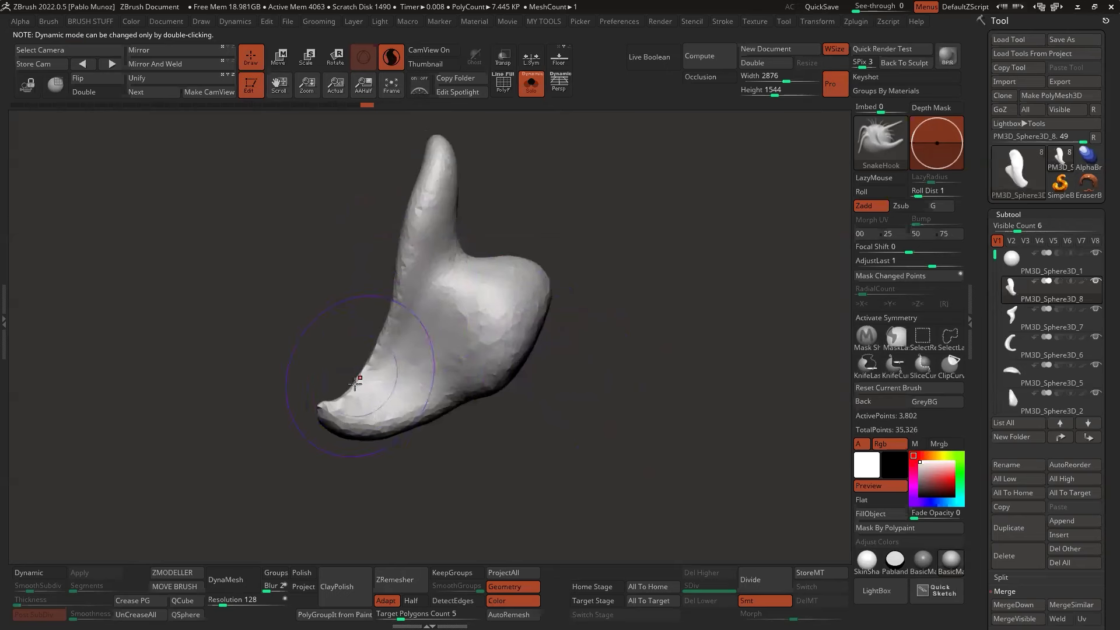
{"action": "left_click_drag", "start_coordinate": [355, 382], "coordinate": [303, 408]}
{"action": "mouse_move", "coordinate": [550, 343]}
{"action": "right_mouse_down"}
{"action": "mouse_move", "coordinate": [581, 432]}
{"action": "mouse_move", "coordinate": [612, 423]}
{"action": "mouse_move", "coordinate": [572, 395]}
{"action": "mouse_move", "coordinate": [647, 406]}
{"action": "right_mouse_up"}
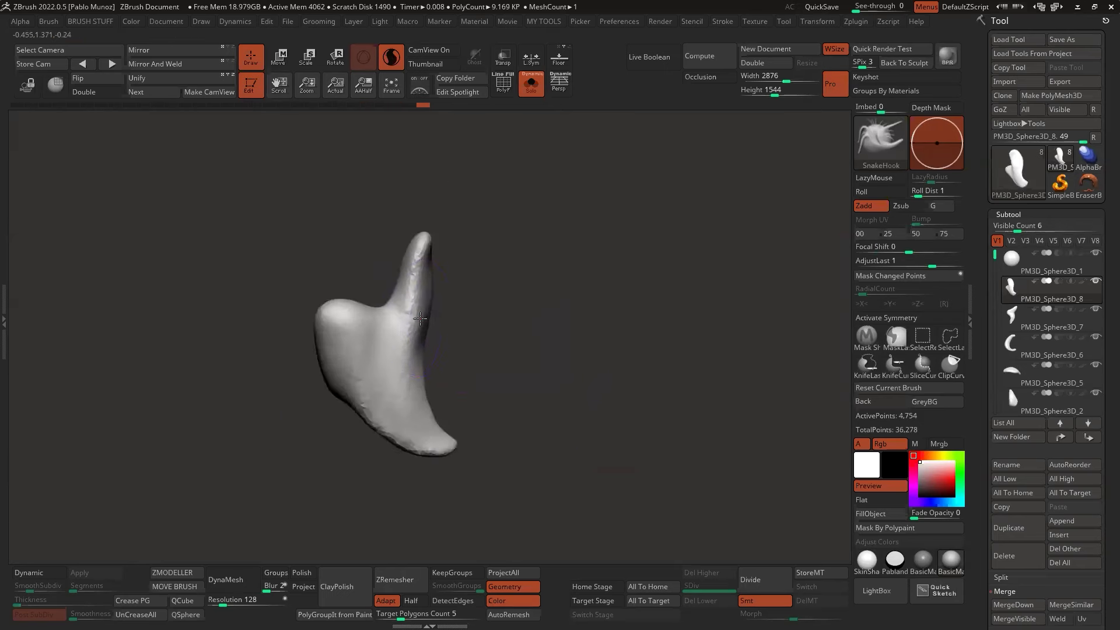
{"action": "mouse_move", "coordinate": [498, 328]}
{"action": "right_mouse_down"}
{"action": "mouse_move", "coordinate": [613, 382]}
{"action": "mouse_move", "coordinate": [575, 373]}
{"action": "right_mouse_up"}
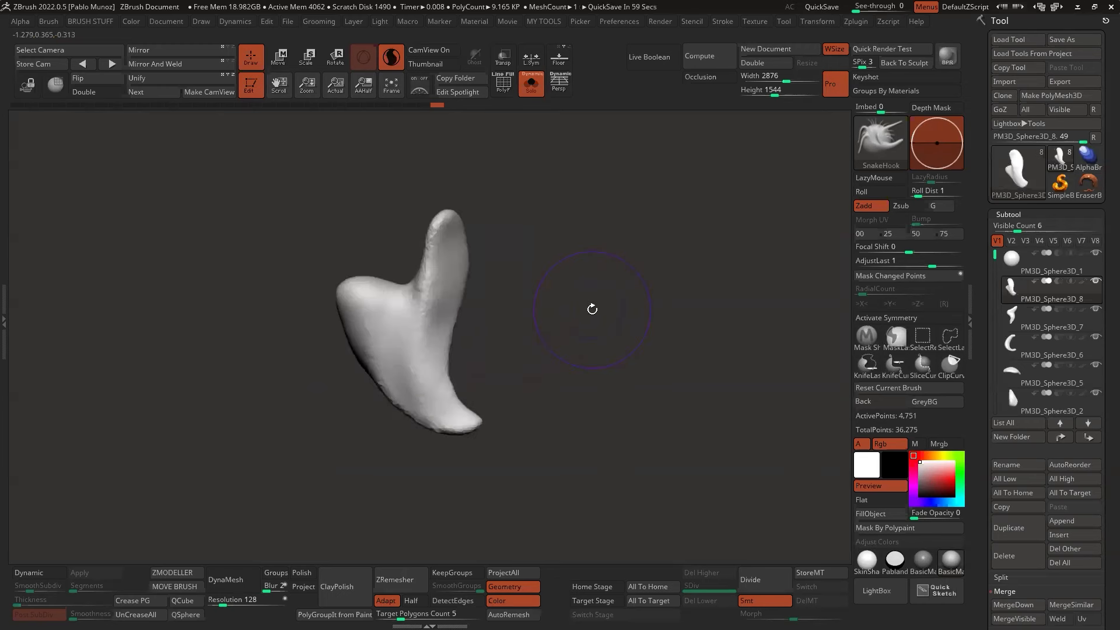
Dent the original sphere subtool with SnakeHook, raise one side into a lobe and pull the opposite side outward.
{"action": "left_click", "coordinate": [1043, 269]}
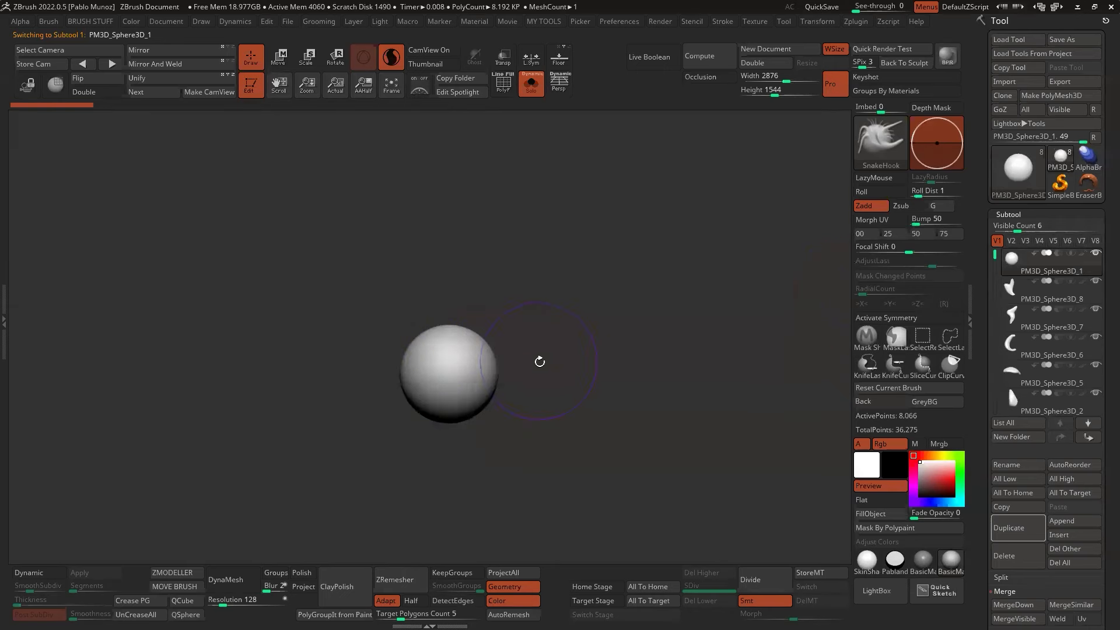
{"action": "key", "text": "space"}
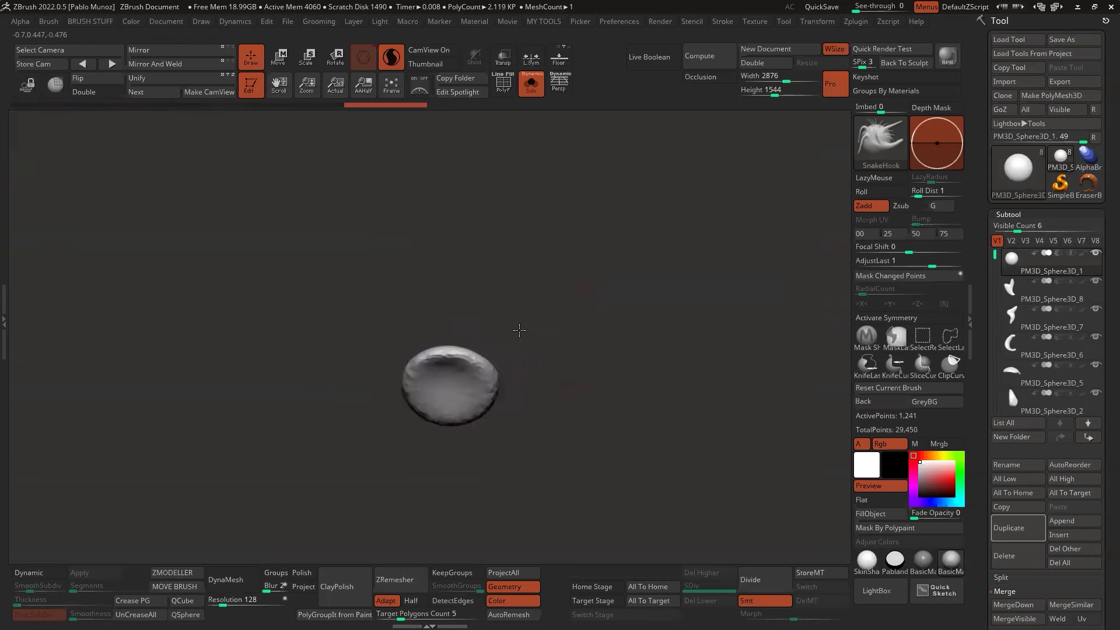
{"action": "mouse_move", "coordinate": [519, 330]}
{"action": "left_mouse_down"}
{"action": "mouse_move", "coordinate": [514, 367]}
{"action": "mouse_move", "coordinate": [482, 391]}
{"action": "mouse_move", "coordinate": [500, 339]}
{"action": "left_mouse_up"}
{"action": "mouse_move", "coordinate": [481, 397]}
{"action": "left_mouse_down"}
{"action": "mouse_move", "coordinate": [505, 376]}
{"action": "mouse_move", "coordinate": [484, 356]}
{"action": "left_mouse_up"}
{"action": "left_click_drag", "start_coordinate": [411, 409], "coordinate": [382, 394]}
{"action": "left_click_drag", "start_coordinate": [551, 388], "coordinate": [538, 375]}
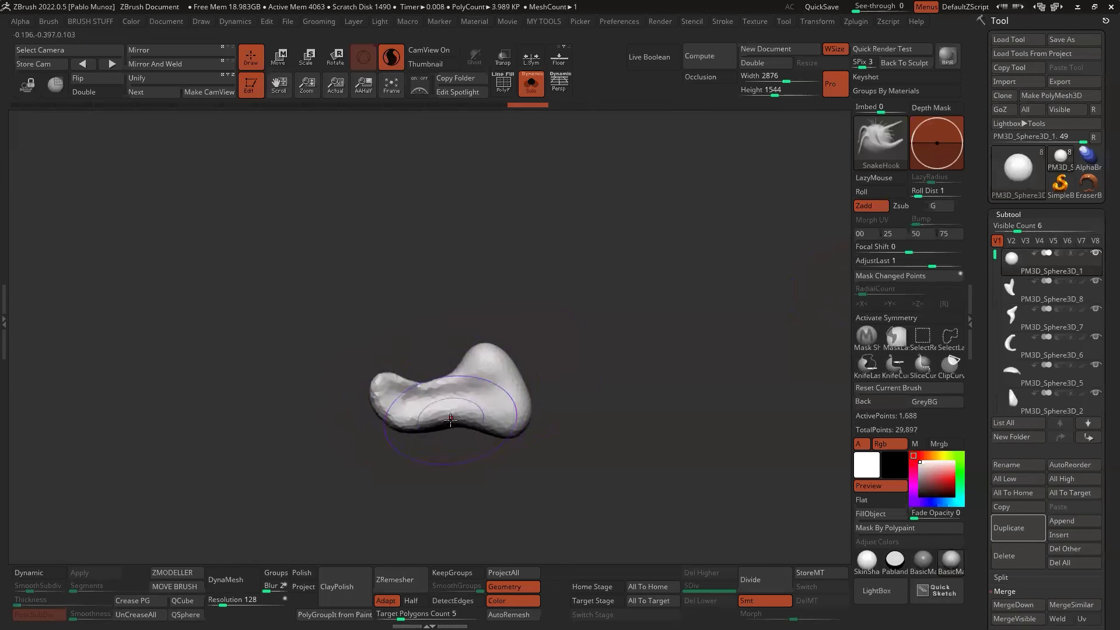
Smooth the middle of the two-lobed shape into a narrow neck and pull its smaller end outward with SnakeHook.
{"action": "mouse_move", "coordinate": [451, 420]}
{"action": "left_mouse_down", "text": "shift"}
{"action": "mouse_move", "coordinate": [512, 380]}
{"action": "mouse_move", "coordinate": [590, 368]}
{"action": "mouse_move", "coordinate": [602, 347]}
{"action": "mouse_move", "coordinate": [620, 380]}
{"action": "mouse_move", "coordinate": [572, 347]}
{"action": "mouse_move", "coordinate": [510, 352]}
{"action": "mouse_move", "coordinate": [458, 391]}
{"action": "left_mouse_up", "text": "shift"}
{"action": "key", "text": "space"}
{"action": "left_click", "coordinate": [613, 302]}
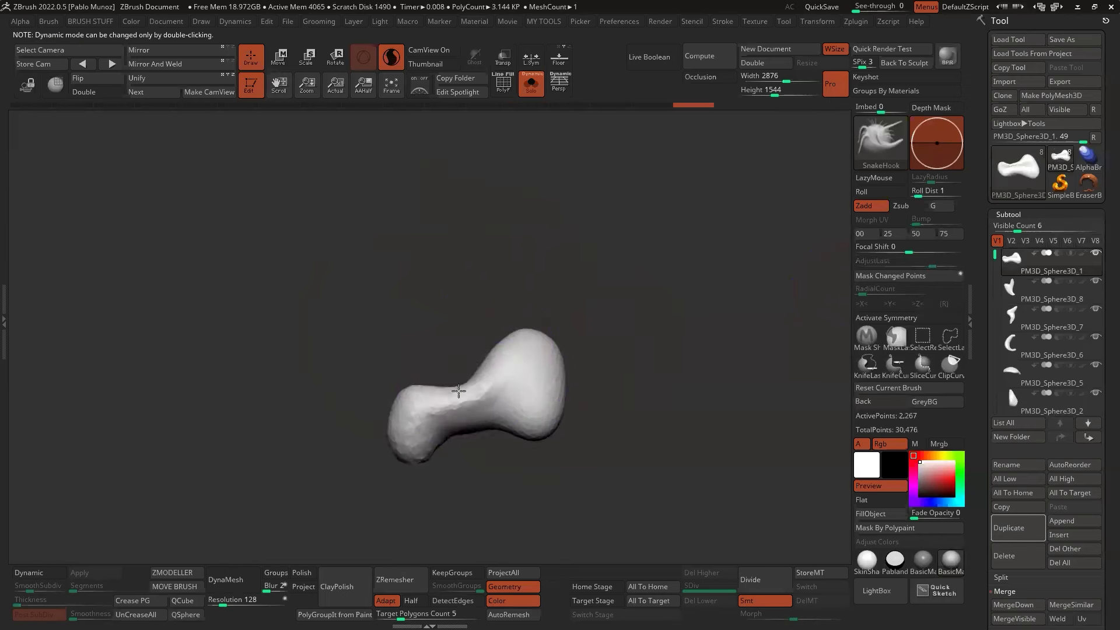
{"action": "mouse_move", "coordinate": [485, 344]}
{"action": "left_mouse_down"}
{"action": "mouse_move", "coordinate": [618, 328]}
{"action": "mouse_move", "coordinate": [527, 440]}
{"action": "mouse_move", "coordinate": [463, 395]}
{"action": "mouse_move", "coordinate": [580, 390]}
{"action": "mouse_move", "coordinate": [510, 415]}
{"action": "mouse_move", "coordinate": [535, 343]}
{"action": "left_mouse_up"}
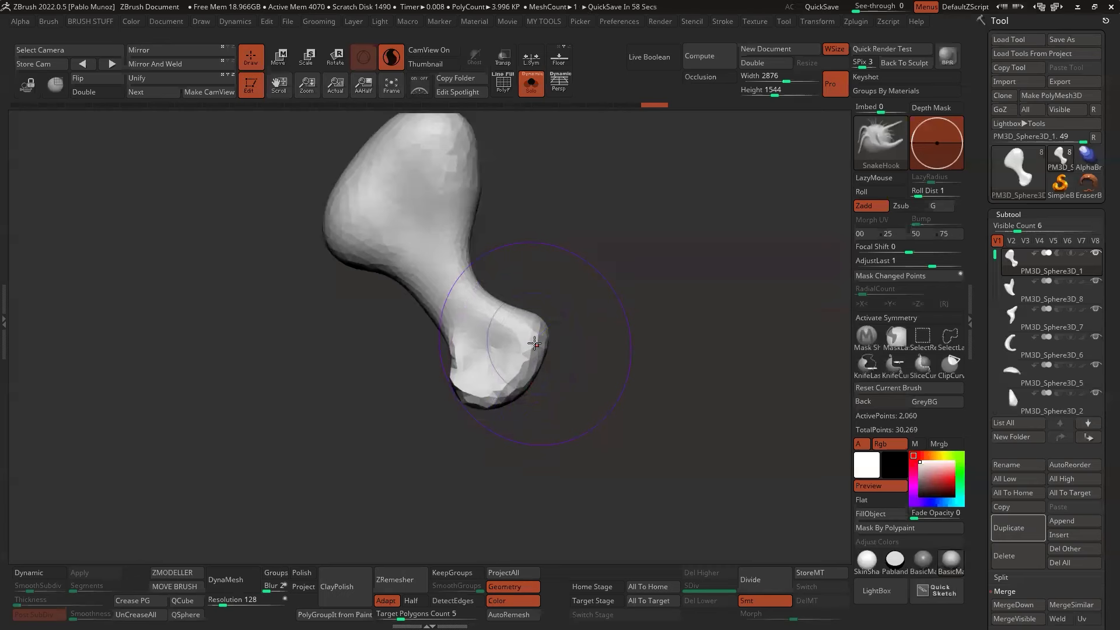
Try deflating the bone shape's lower lobe by smoothing it in Sculptris Pro mode, and undo the stroke.
{"action": "key", "text": "shift"}
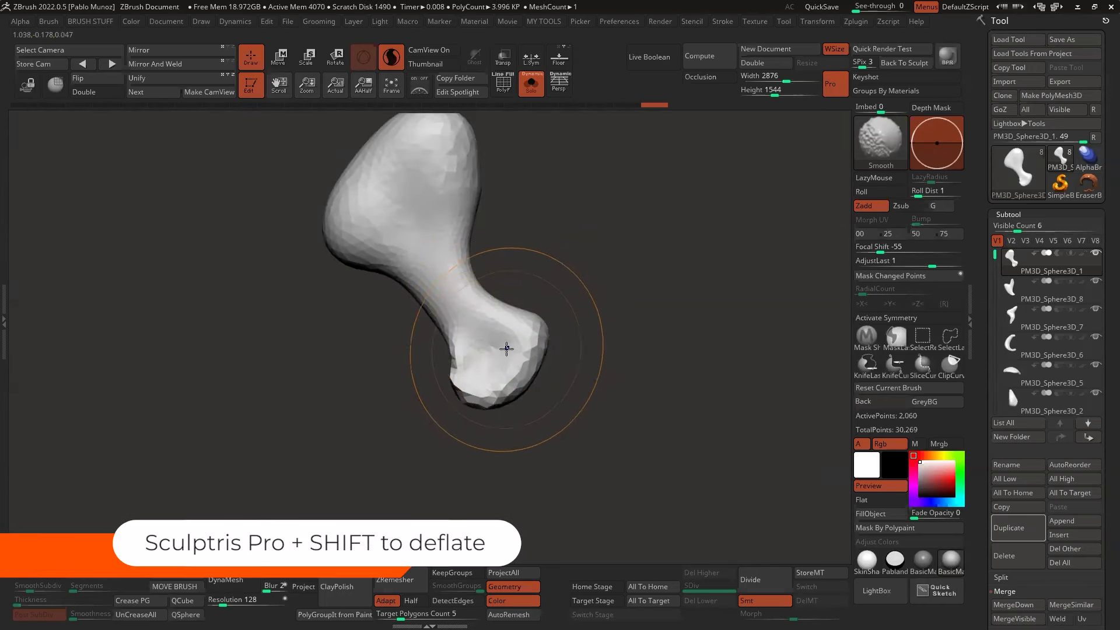
{"action": "mouse_move", "coordinate": [500, 350]}
{"action": "left_mouse_down", "text": "shift"}
{"action": "mouse_move", "coordinate": [503, 360]}
{"action": "mouse_move", "coordinate": [504, 348]}
{"action": "left_mouse_up", "text": "shift"}
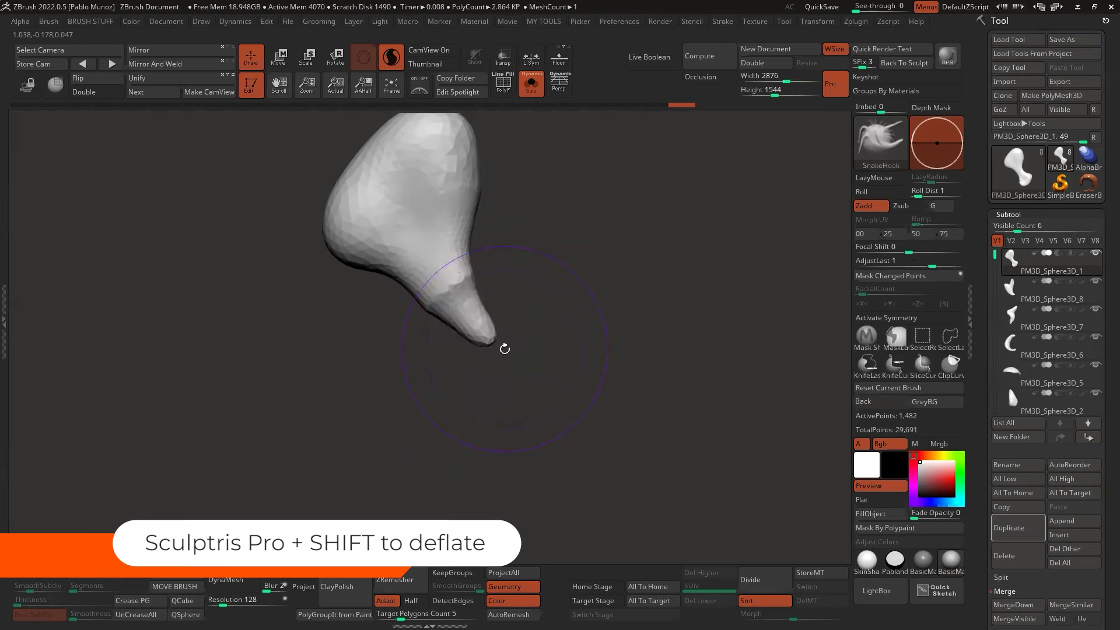
{"action": "key", "text": "ctrl+z"}
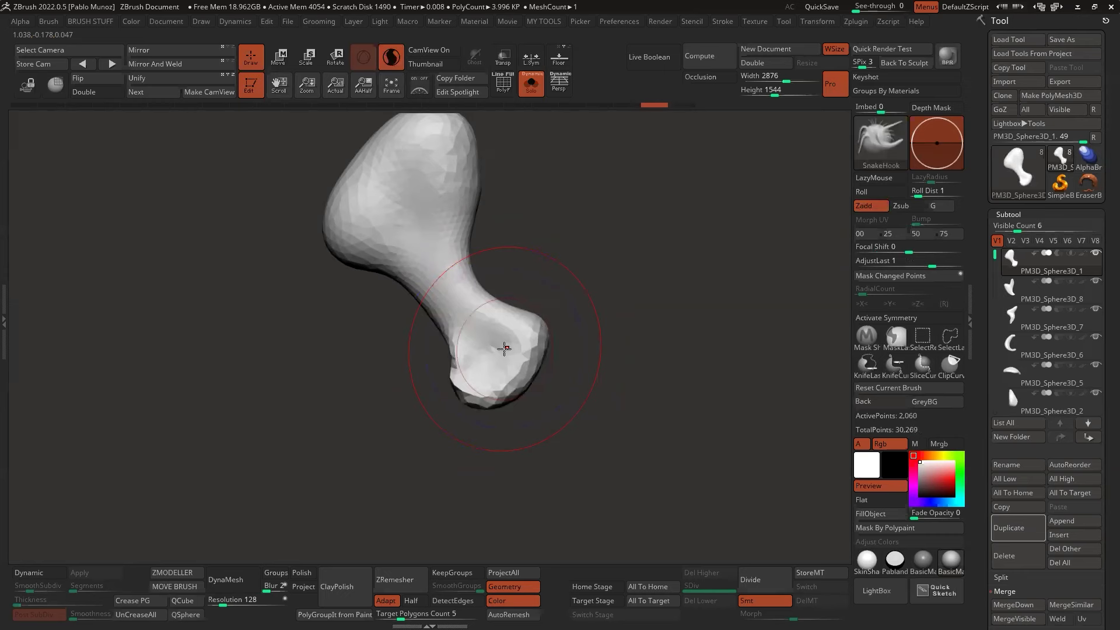
Inflate the bone shape's lower lobe with Sculptris Pro smoothing, smooth the upper end, and stretch the lower end into a foot.
{"action": "key", "text": "shift"}
{"action": "mouse_move", "coordinate": [509, 354]}
{"action": "left_mouse_down", "text": "shift"}
{"action": "mouse_move", "coordinate": [518, 328]}
{"action": "mouse_move", "coordinate": [472, 386]}
{"action": "mouse_move", "coordinate": [505, 352]}
{"action": "left_mouse_up", "text": "shift"}
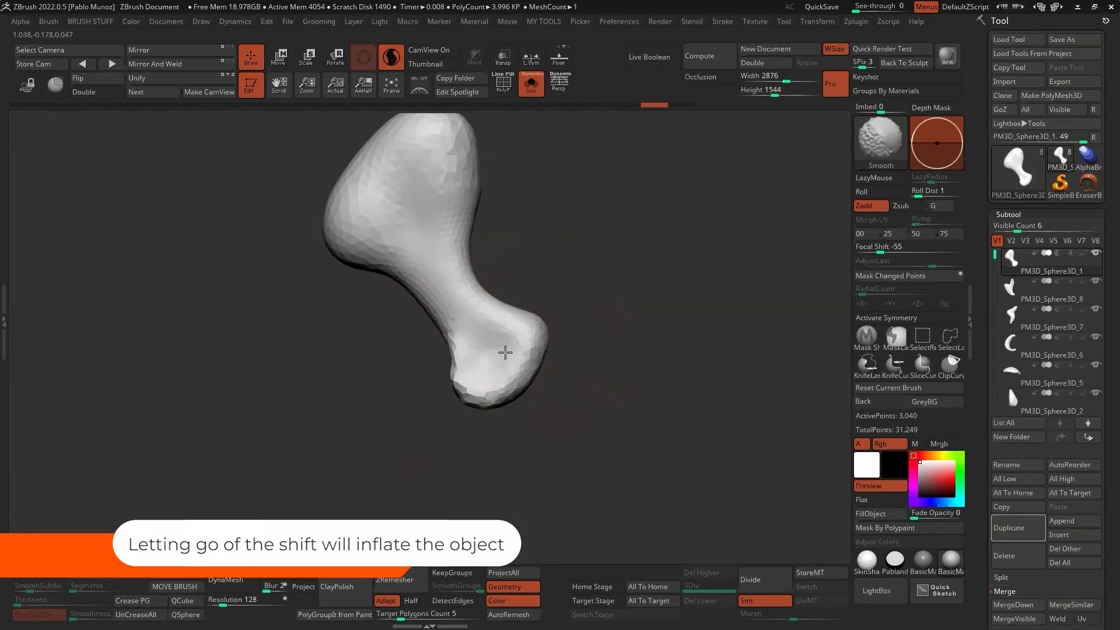
{"action": "mouse_move", "coordinate": [505, 352]}
{"action": "left_mouse_down"}
{"action": "mouse_move", "coordinate": [500, 368]}
{"action": "mouse_move", "coordinate": [524, 357]}
{"action": "mouse_move", "coordinate": [472, 386]}
{"action": "mouse_move", "coordinate": [499, 355]}
{"action": "mouse_move", "coordinate": [477, 388]}
{"action": "mouse_move", "coordinate": [506, 319]}
{"action": "mouse_move", "coordinate": [490, 312]}
{"action": "left_mouse_up"}
{"action": "left_click_drag", "start_coordinate": [538, 249], "coordinate": [573, 305], "text": "alt"}
{"action": "mouse_move", "coordinate": [466, 224]}
{"action": "left_mouse_down", "text": "shift"}
{"action": "mouse_move", "coordinate": [490, 265]}
{"action": "mouse_move", "coordinate": [467, 196]}
{"action": "mouse_move", "coordinate": [447, 190]}
{"action": "mouse_move", "coordinate": [428, 224]}
{"action": "mouse_move", "coordinate": [370, 261]}
{"action": "mouse_move", "coordinate": [368, 248]}
{"action": "left_mouse_up", "text": "shift"}
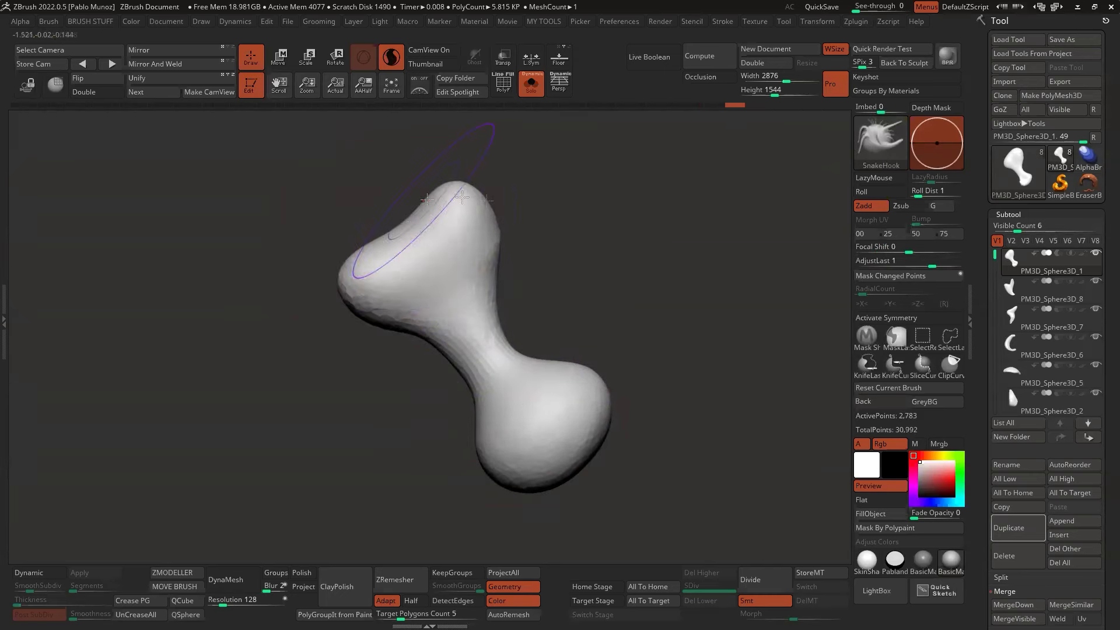
{"action": "left_click_drag", "start_coordinate": [326, 385], "coordinate": [589, 399]}
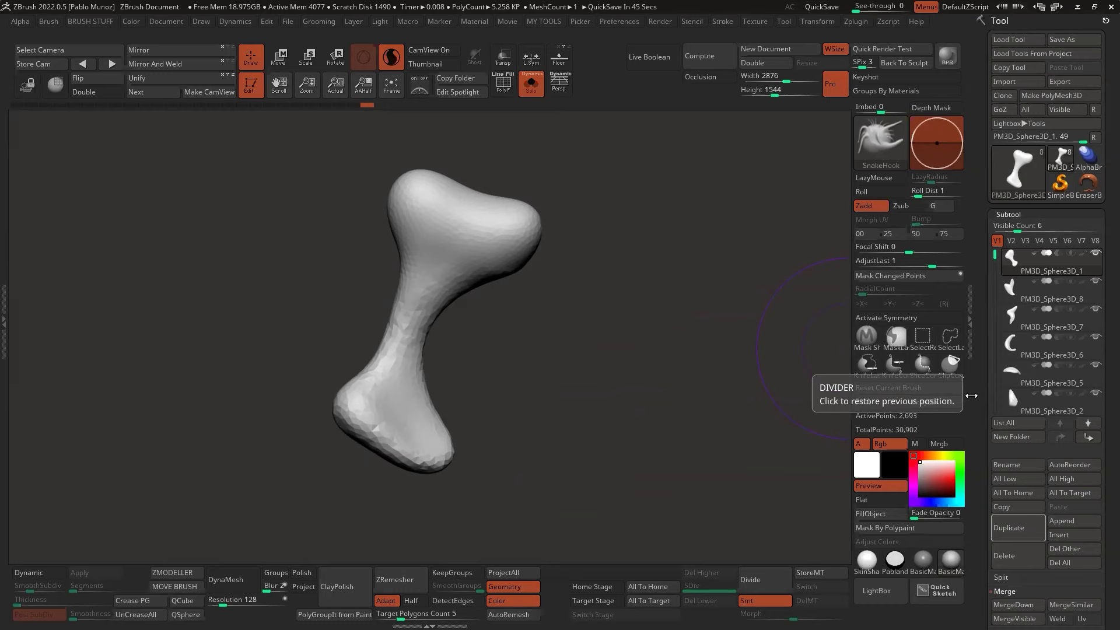
Append a Ring3D primitive as a subtool and make the new ring the active subtool.
{"action": "left_click_drag", "start_coordinate": [612, 372], "coordinate": [608, 369], "text": "alt"}
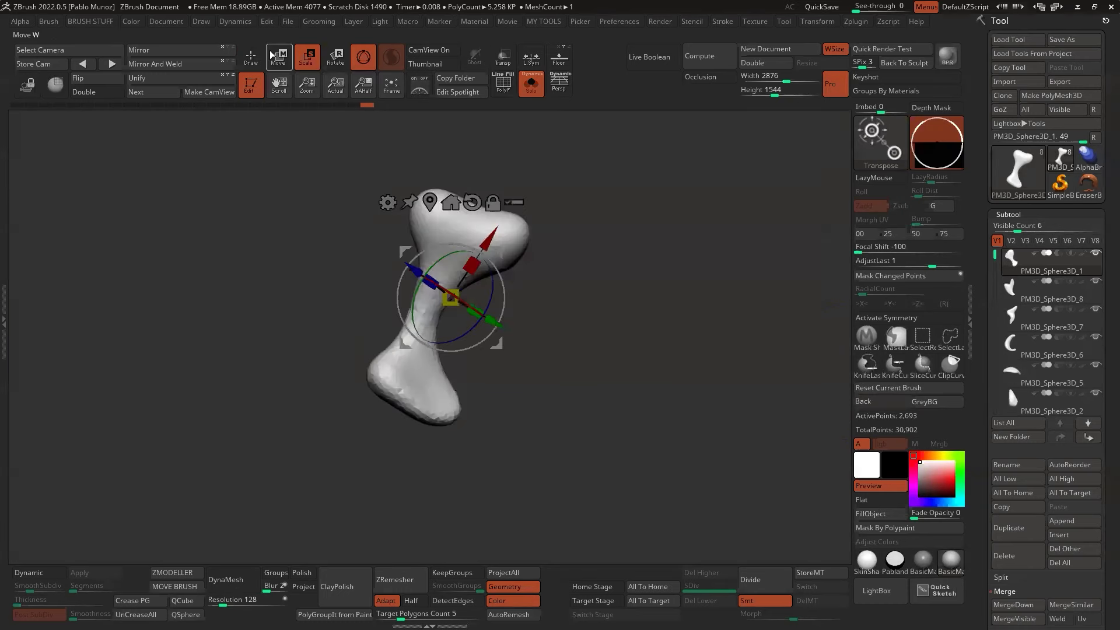
{"action": "left_click", "coordinate": [251, 56]}
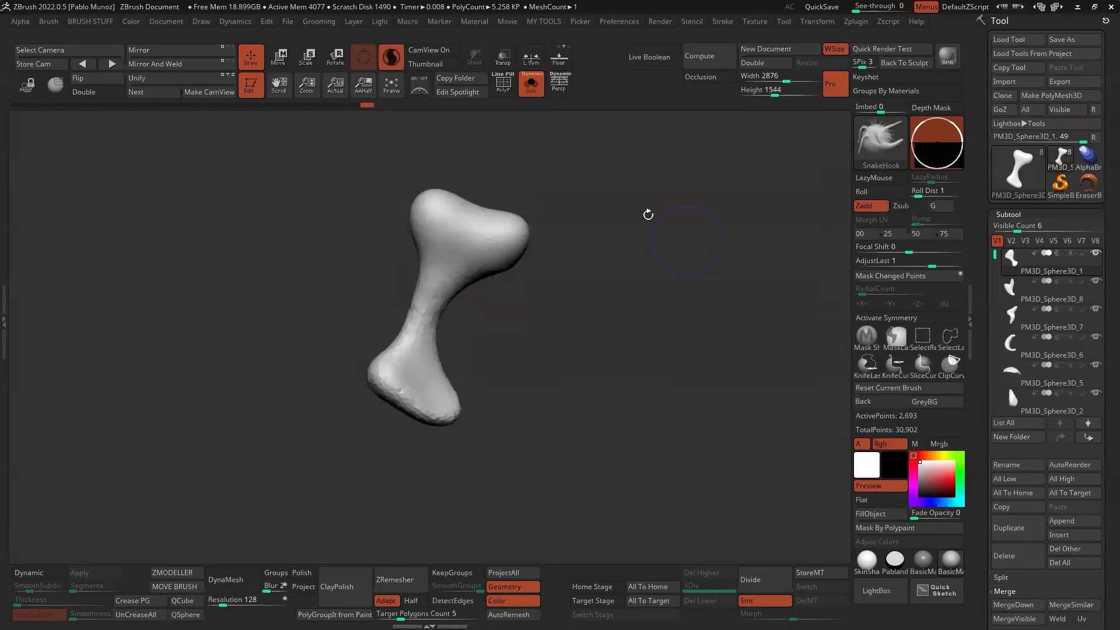
{"action": "left_click", "coordinate": [1089, 525]}
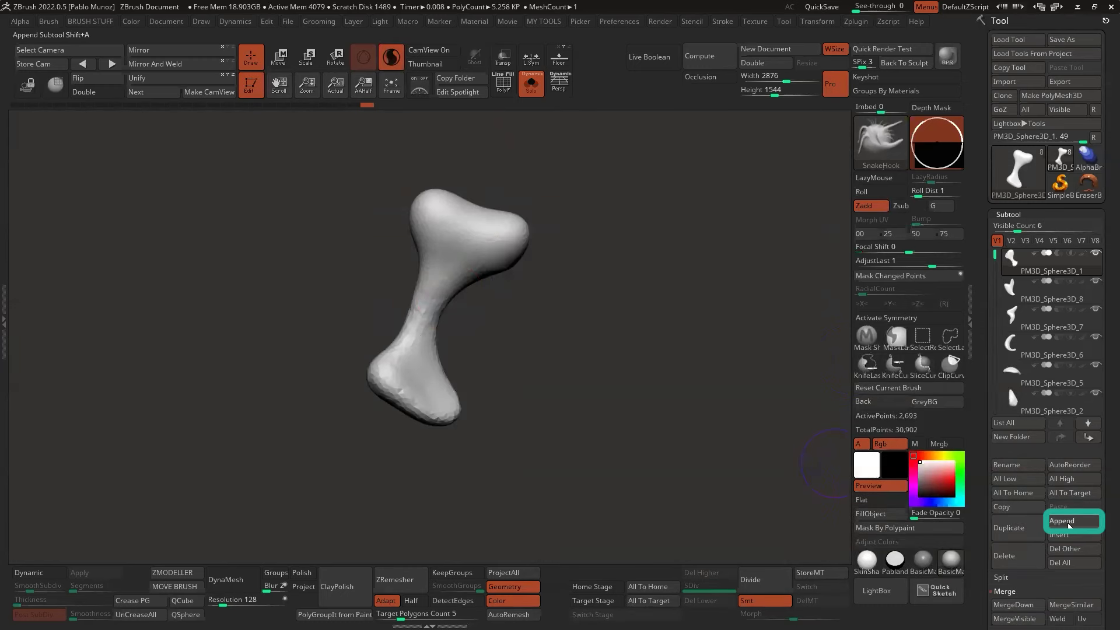
{"action": "left_click", "coordinate": [1069, 525]}
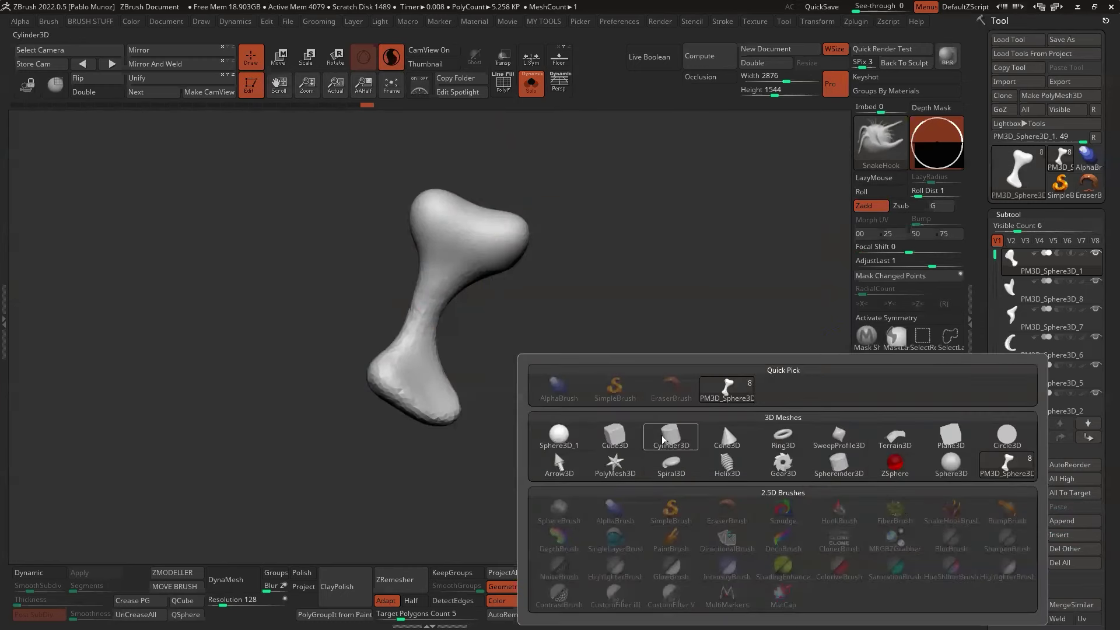
{"action": "left_click", "coordinate": [774, 437]}
{"action": "left_click_drag", "start_coordinate": [994, 257], "coordinate": [994, 332]}
{"action": "left_click", "coordinate": [1039, 373]}
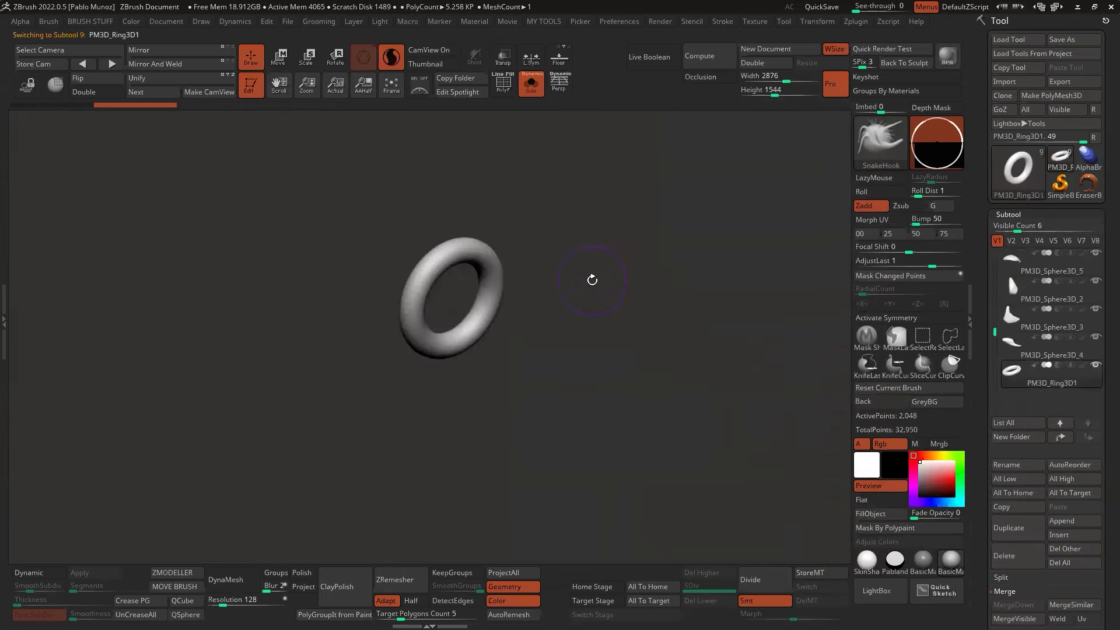
{"action": "left_click_drag", "start_coordinate": [592, 280], "coordinate": [607, 299]}
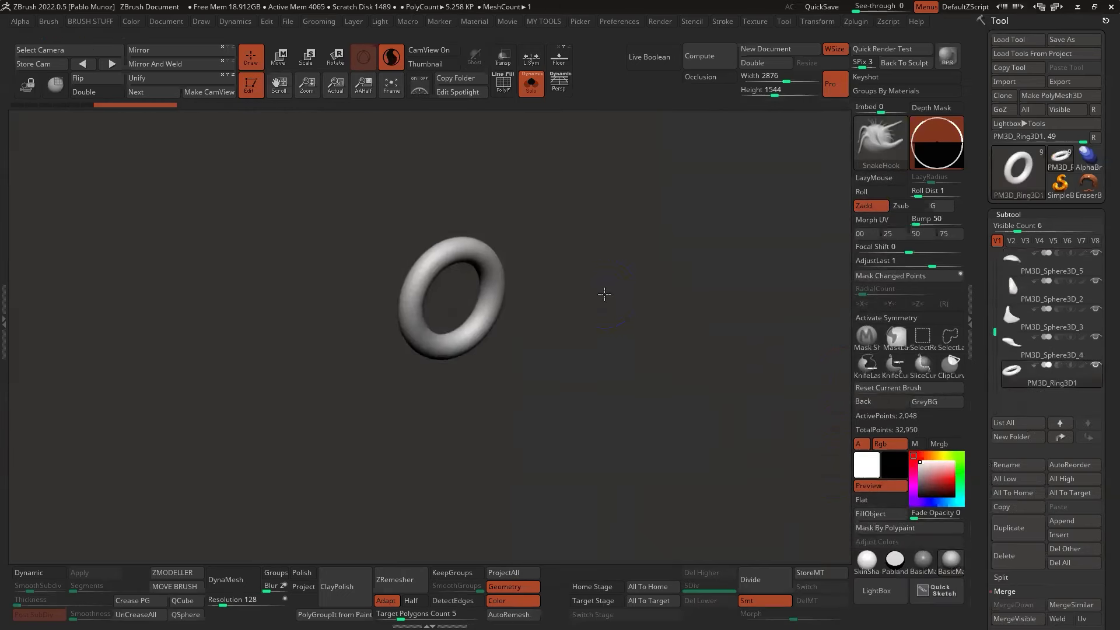
Insert a Cylinder3D primitive directly below the PM3D_Sphere3D_5 subtool.
{"action": "left_click", "coordinate": [1070, 523]}
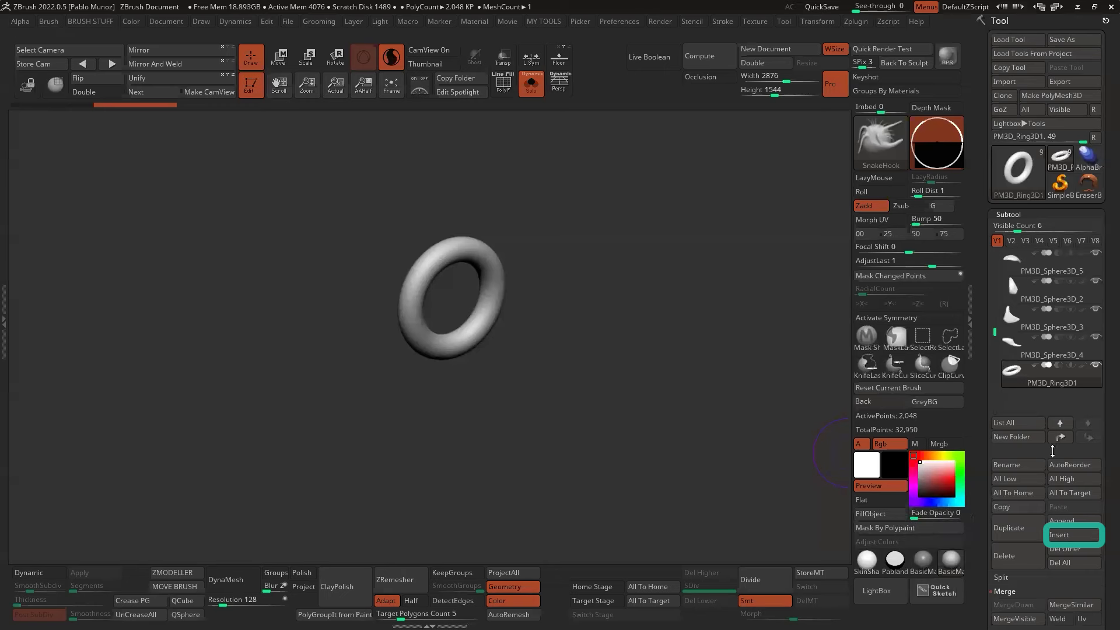
{"action": "left_click", "coordinate": [1062, 272]}
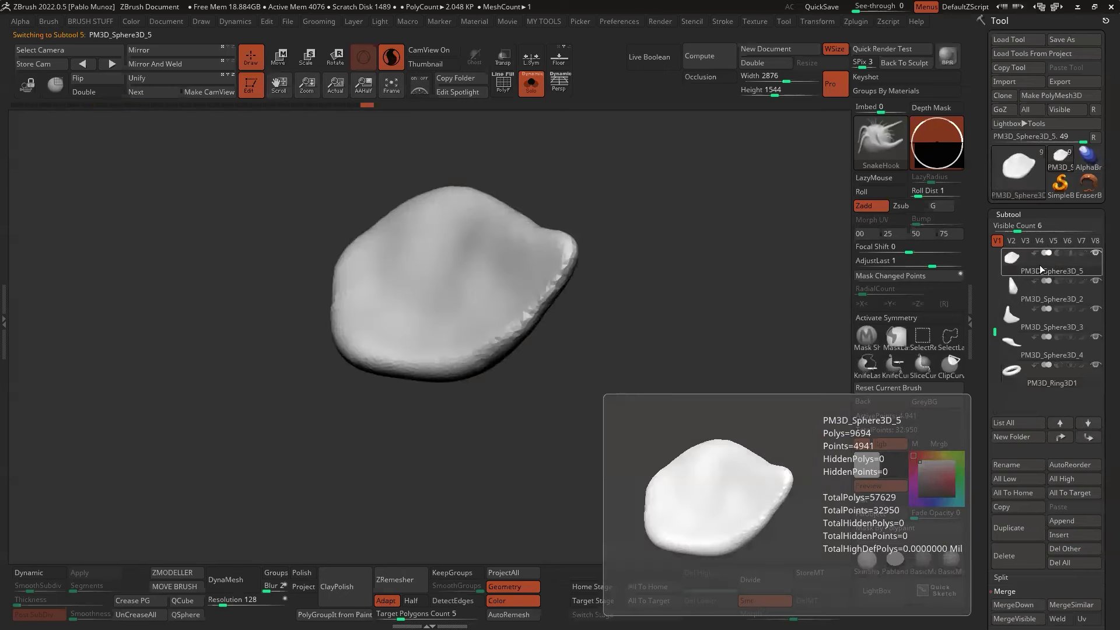
{"action": "left_click", "coordinate": [1071, 535]}
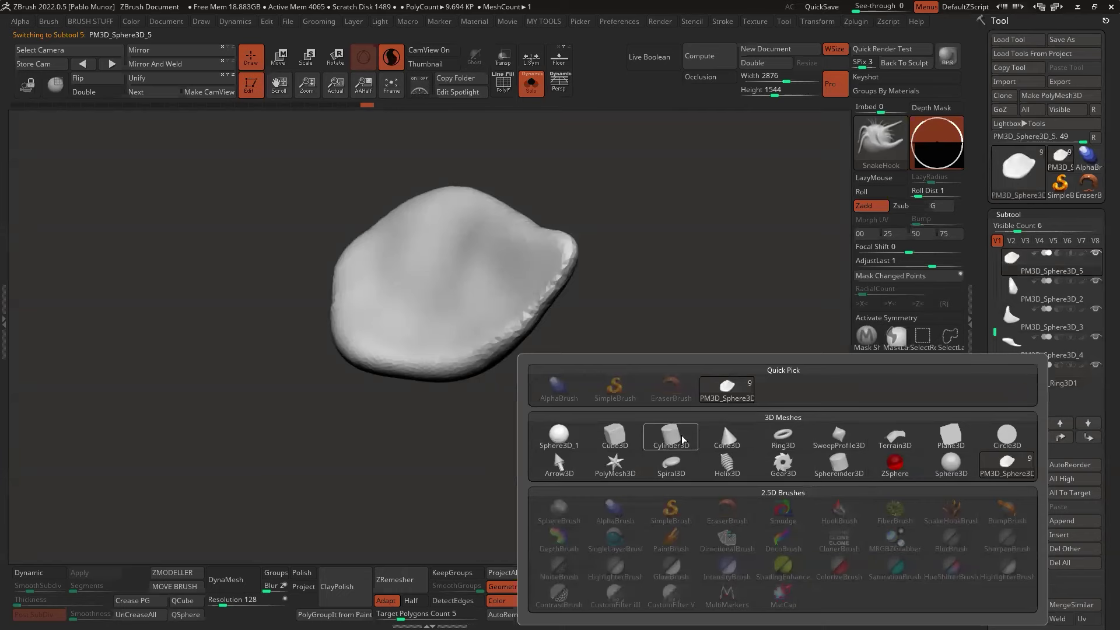
{"action": "left_click", "coordinate": [684, 440]}
{"action": "mouse_move", "coordinate": [1039, 272]}
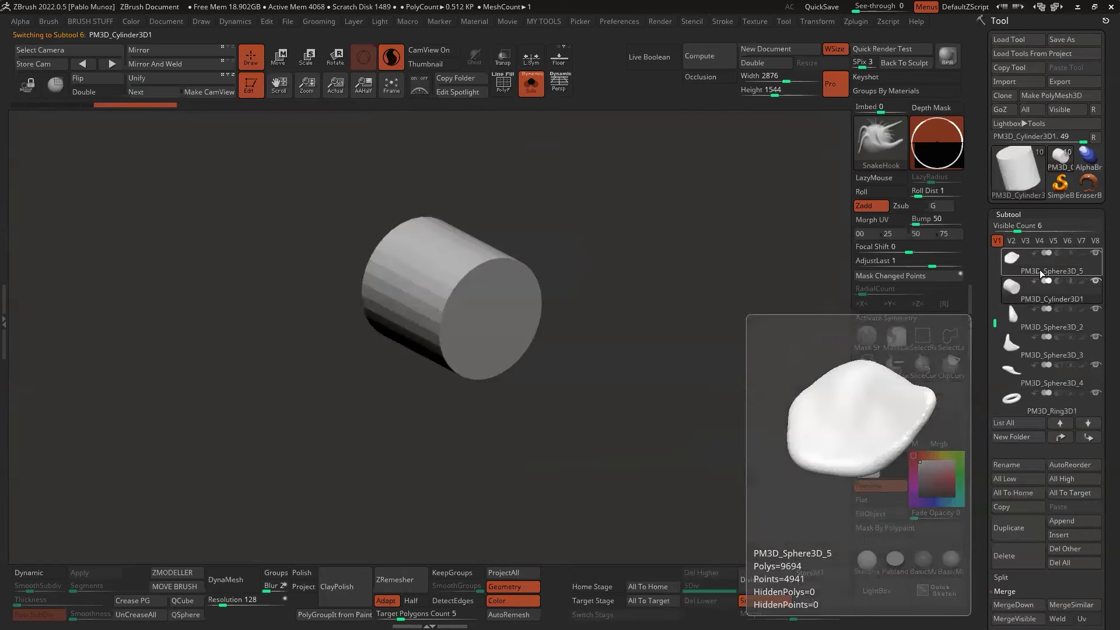
{"action": "mouse_move", "coordinate": [1045, 308]}
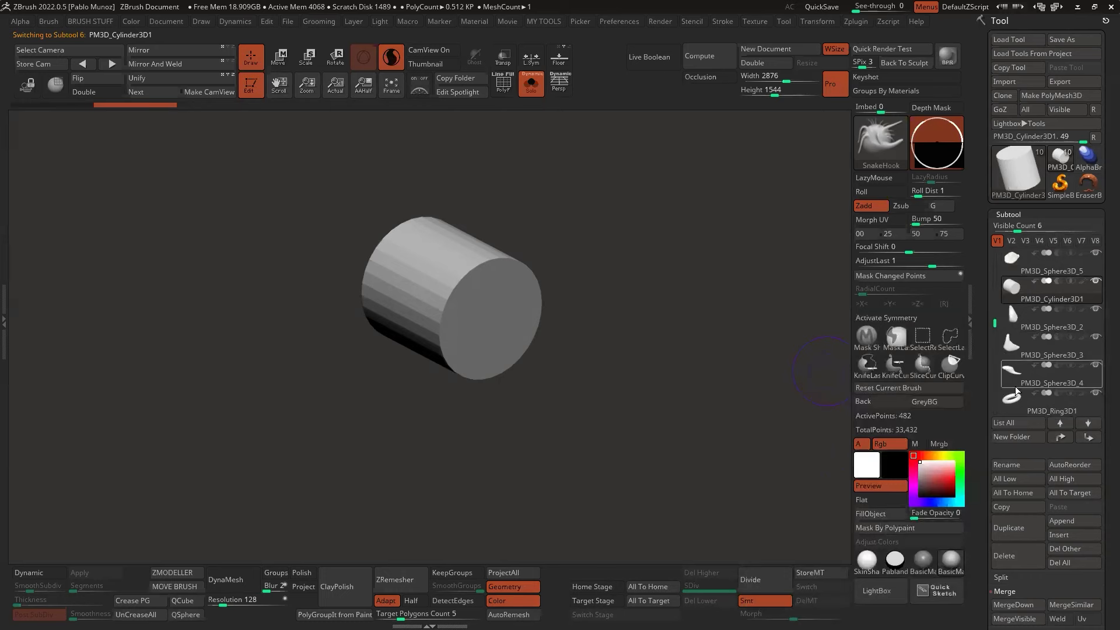
Bend the cylinder into an arc with the gizmo's Bend Arc deformer and return to Draw mode.
{"action": "left_click", "coordinate": [283, 53]}
{"action": "left_click_drag", "start_coordinate": [472, 306], "coordinate": [488, 315]}
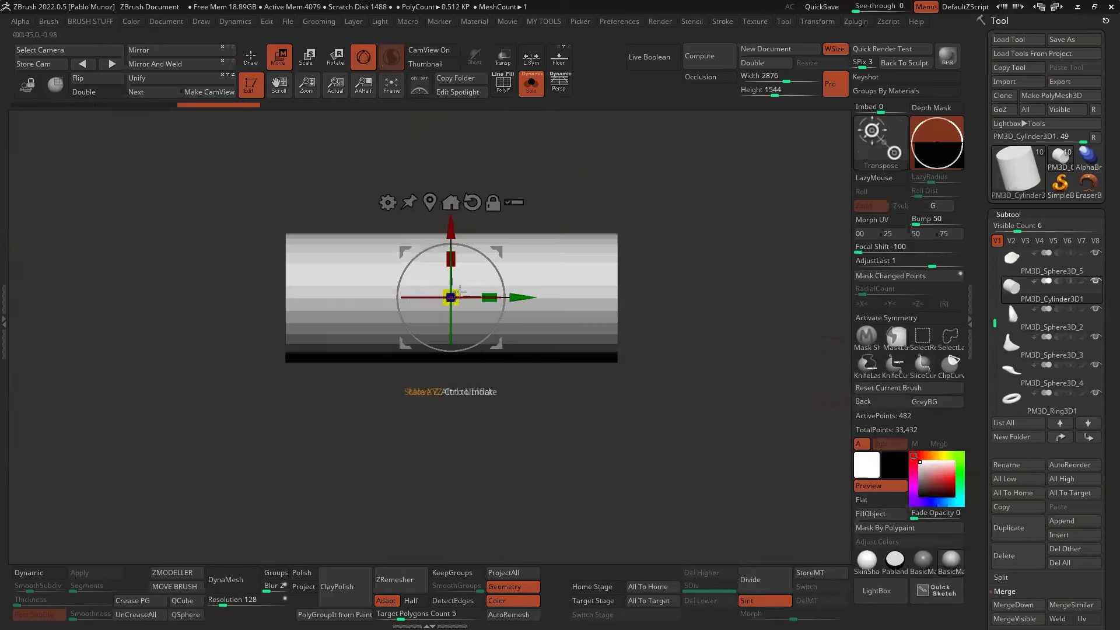
{"action": "left_click", "coordinate": [387, 203]}
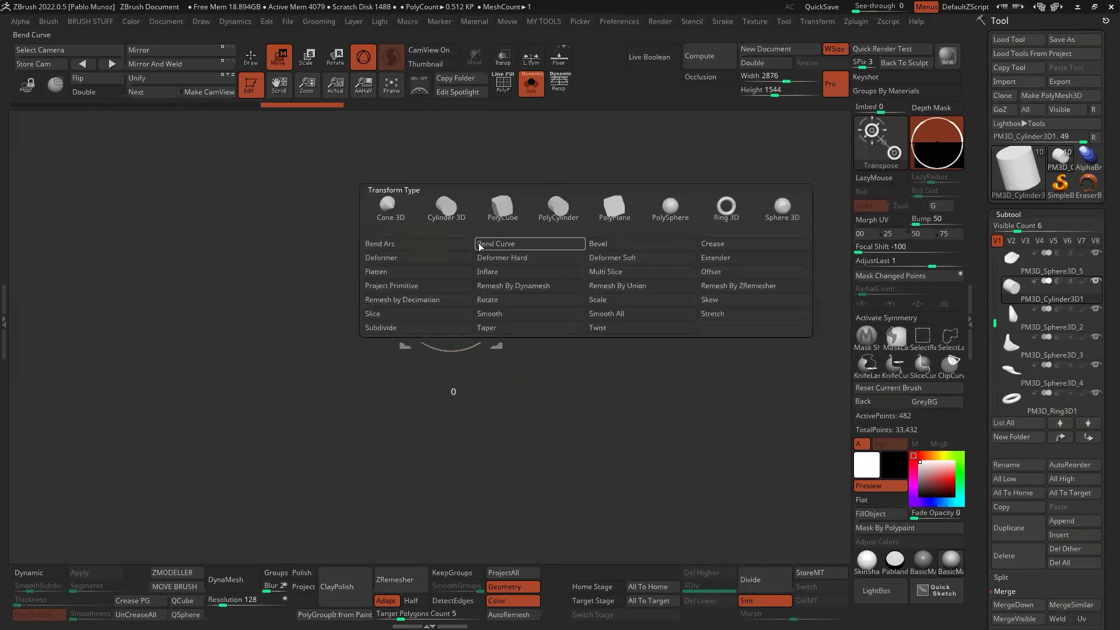
{"action": "left_click", "coordinate": [434, 243]}
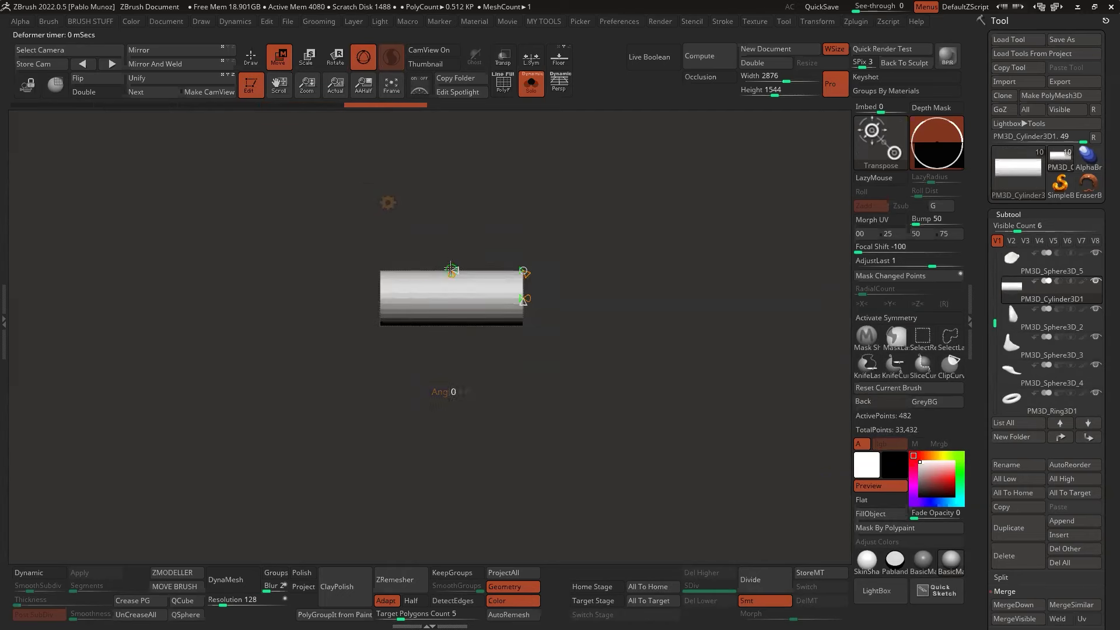
{"action": "left_click_drag", "start_coordinate": [524, 271], "coordinate": [598, 261]}
{"action": "key", "text": "q"}
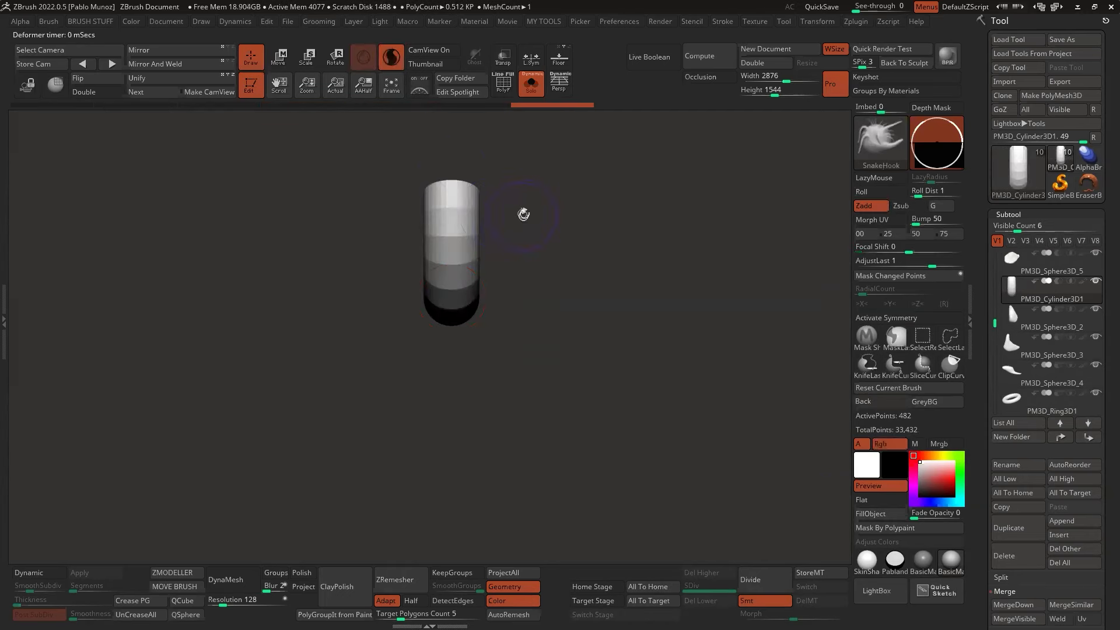
Smooth the bent cylinder's hard ends in Sculptris Pro mode and draw its upper tip out into a taper.
{"action": "mouse_move", "coordinate": [453, 204]}
{"action": "left_mouse_down", "text": "shift"}
{"action": "mouse_move", "coordinate": [455, 275]}
{"action": "mouse_move", "coordinate": [546, 238]}
{"action": "mouse_move", "coordinate": [535, 282]}
{"action": "mouse_move", "coordinate": [545, 299]}
{"action": "mouse_move", "coordinate": [528, 342]}
{"action": "mouse_move", "coordinate": [572, 243]}
{"action": "left_mouse_up", "text": "shift"}
{"action": "left_click_drag", "start_coordinate": [451, 330], "coordinate": [403, 269], "text": "shift"}
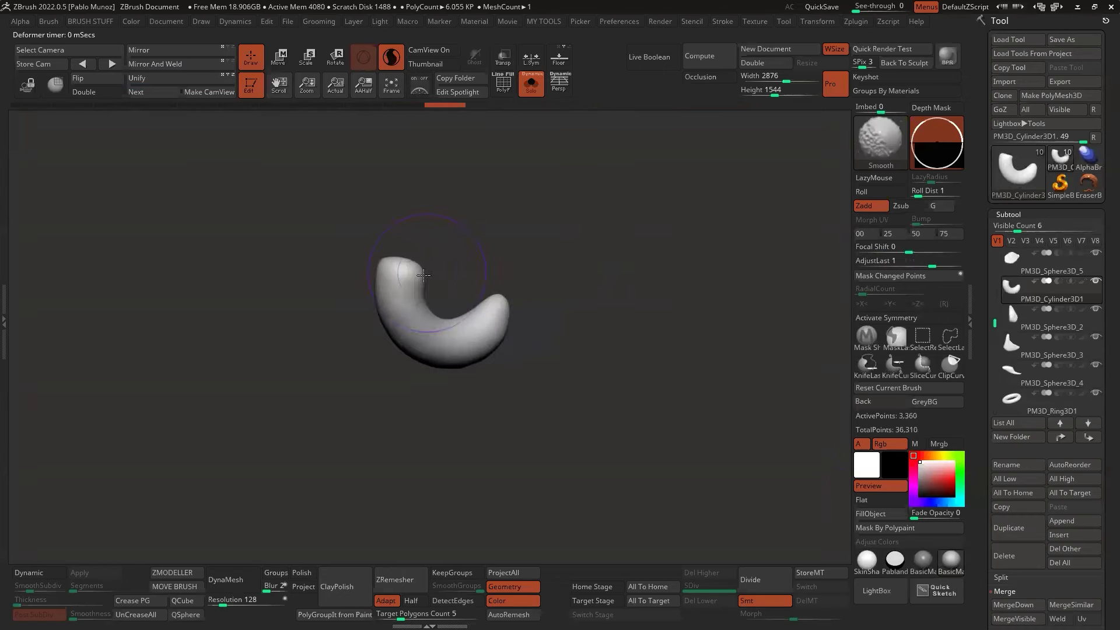
{"action": "left_click_drag", "start_coordinate": [513, 257], "coordinate": [546, 248]}
{"action": "left_click_drag", "start_coordinate": [396, 277], "coordinate": [411, 262], "text": "shift"}
{"action": "left_click_drag", "start_coordinate": [495, 233], "coordinate": [502, 231]}
{"action": "mouse_move", "coordinate": [430, 270]}
{"action": "left_mouse_down", "text": "shift"}
{"action": "mouse_move", "coordinate": [412, 262]}
{"action": "mouse_move", "coordinate": [439, 236]}
{"action": "left_mouse_up", "text": "shift"}
Pull the curved cylinder's lower bend outward with SnakeHook and smooth it into a thick crescent.
{"action": "mouse_move", "coordinate": [422, 301]}
{"action": "left_mouse_down"}
{"action": "mouse_move", "coordinate": [428, 355]}
{"action": "mouse_move", "coordinate": [446, 368]}
{"action": "left_mouse_up"}
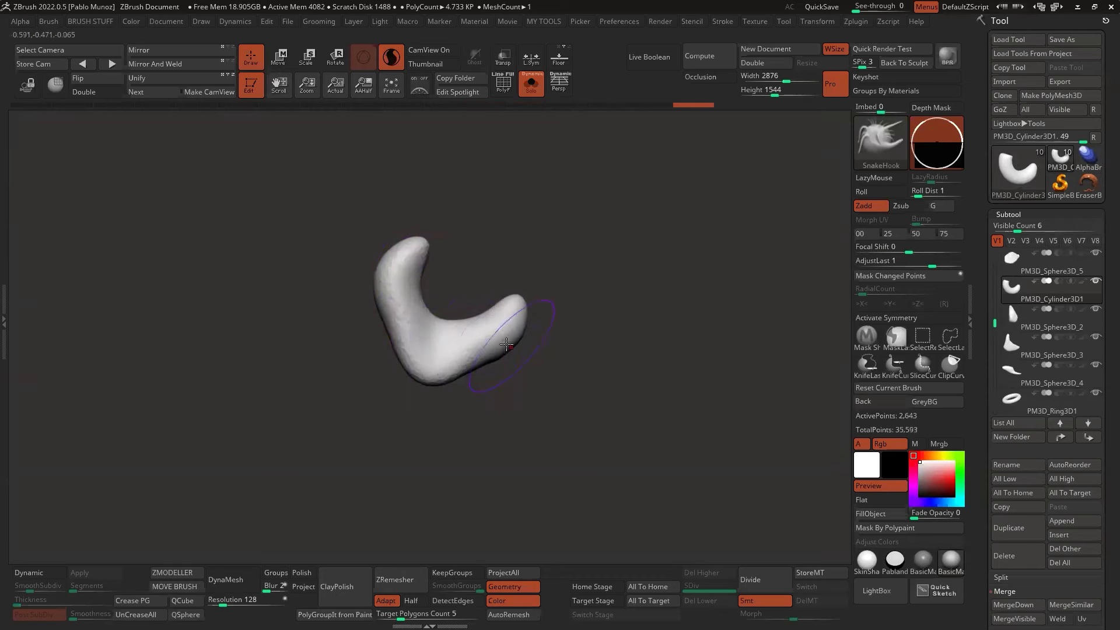
{"action": "left_click_drag", "start_coordinate": [513, 379], "coordinate": [525, 373]}
{"action": "mouse_move", "coordinate": [473, 336]}
{"action": "left_mouse_down"}
{"action": "mouse_move", "coordinate": [485, 350]}
{"action": "mouse_move", "coordinate": [474, 365]}
{"action": "mouse_move", "coordinate": [462, 334]}
{"action": "left_mouse_up"}
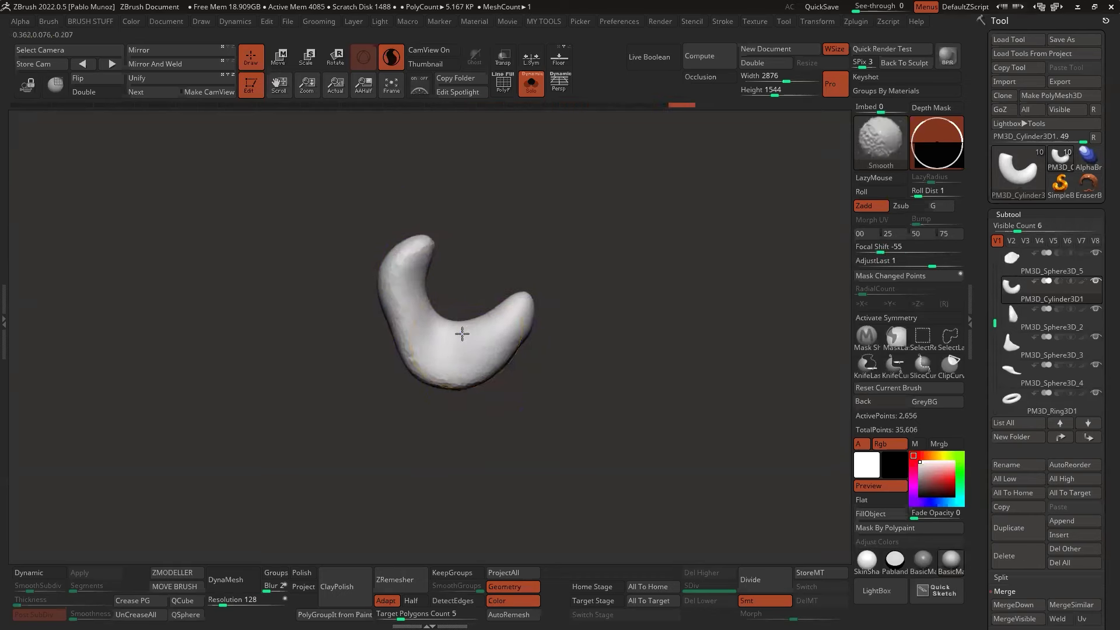
{"action": "mouse_move", "coordinate": [443, 303]}
{"action": "right_mouse_down"}
{"action": "mouse_move", "coordinate": [493, 263]}
{"action": "mouse_move", "coordinate": [451, 284]}
{"action": "mouse_move", "coordinate": [466, 304]}
{"action": "mouse_move", "coordinate": [495, 282]}
{"action": "mouse_move", "coordinate": [573, 280]}
{"action": "right_mouse_up"}
{"action": "right_click_drag", "start_coordinate": [499, 294], "coordinate": [688, 367]}
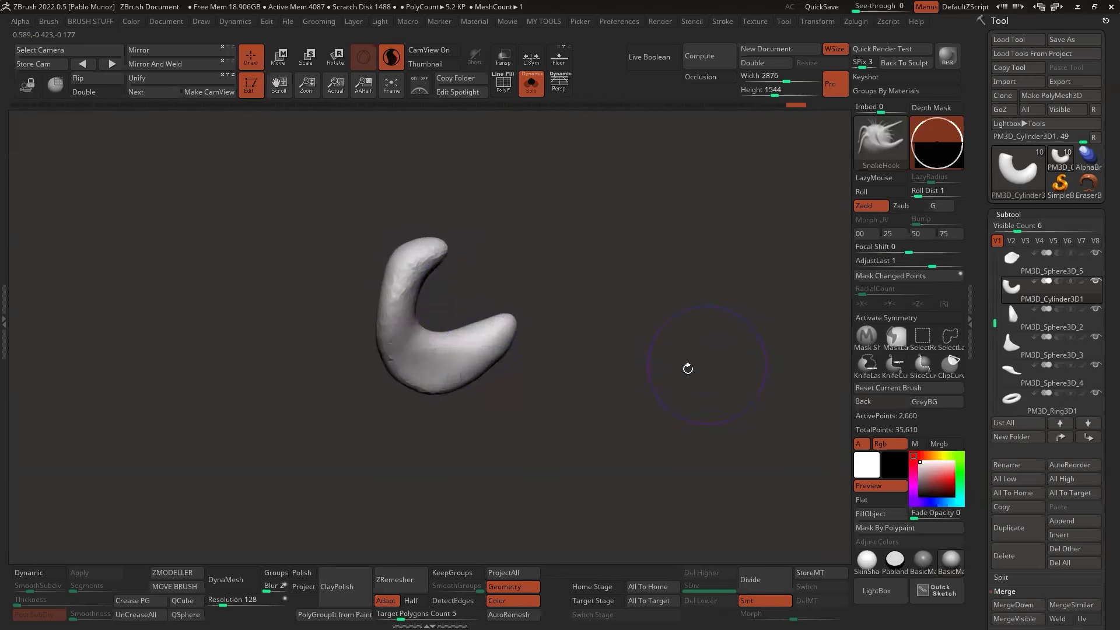
Make the PM3D_Ring3D1 subtool active and smooth the ring's surface to make its outline irregular.
{"action": "left_click_drag", "start_coordinate": [996, 322], "coordinate": [1002, 362]}
{"action": "right_click_drag", "start_coordinate": [664, 374], "coordinate": [544, 304]}
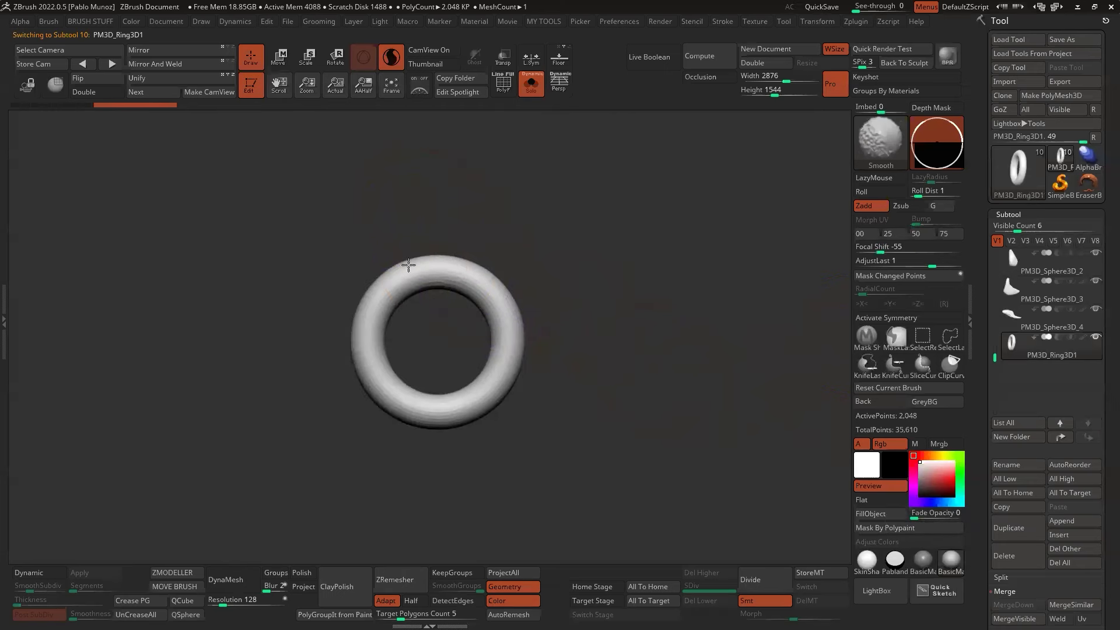
{"action": "left_click_drag", "start_coordinate": [410, 265], "coordinate": [357, 347], "text": "shift"}
{"action": "mouse_move", "coordinate": [503, 320]}
{"action": "left_mouse_down", "text": "shift"}
{"action": "mouse_move", "coordinate": [376, 403]}
{"action": "mouse_move", "coordinate": [456, 299]}
{"action": "left_mouse_up", "text": "shift"}
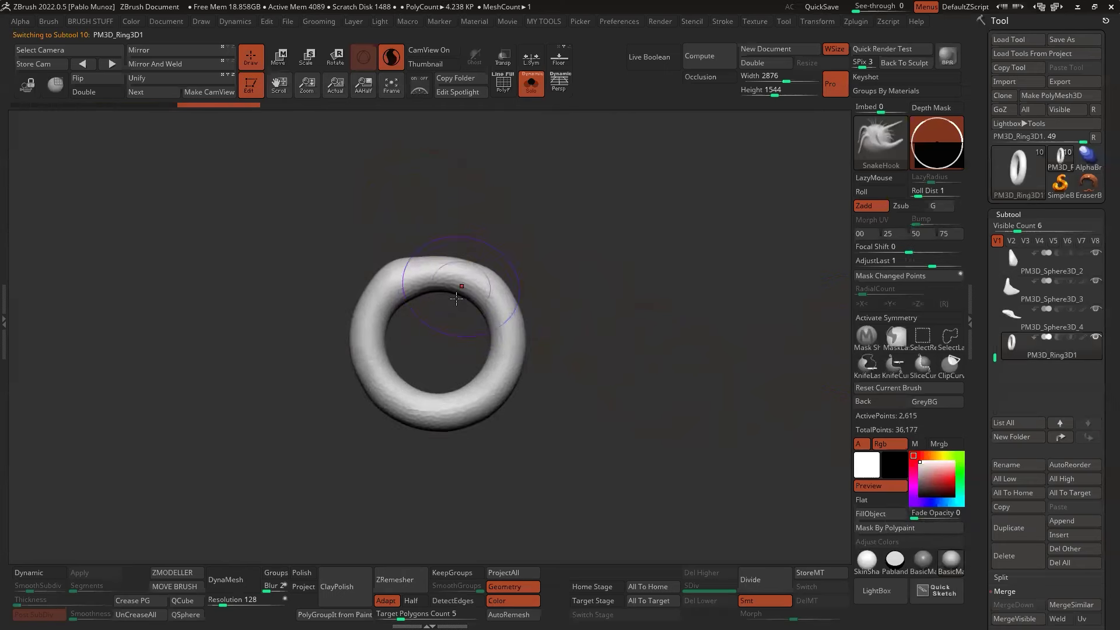
Twist the ring along its vertical axis with the gizmo's Twist deformer, turning the lower end to 180.
{"action": "left_click", "coordinate": [280, 59]}
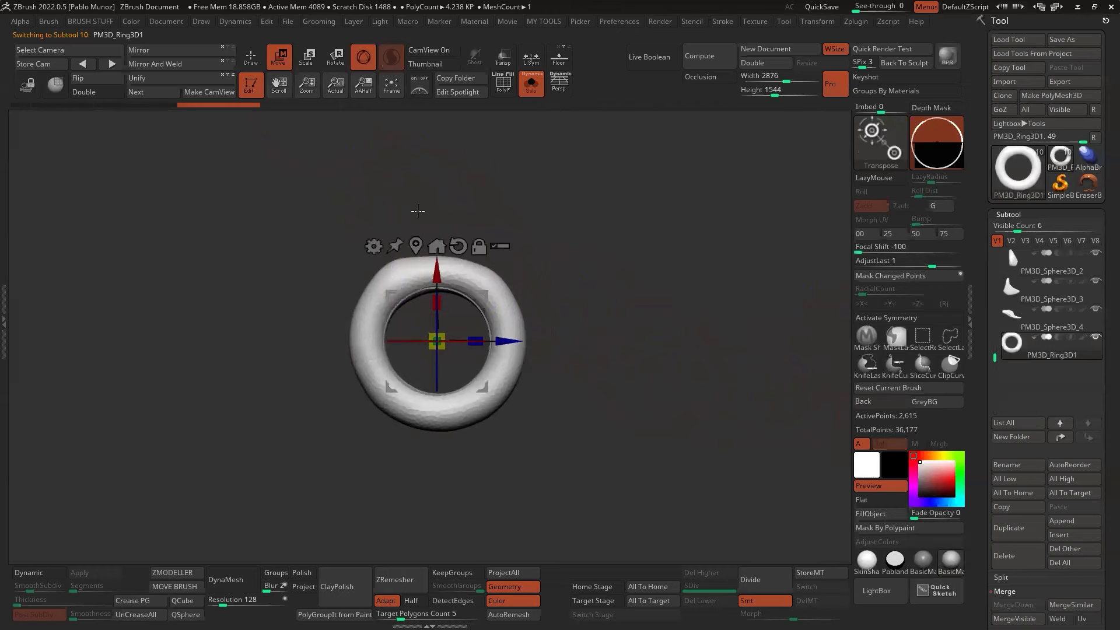
{"action": "left_click", "coordinate": [374, 245]}
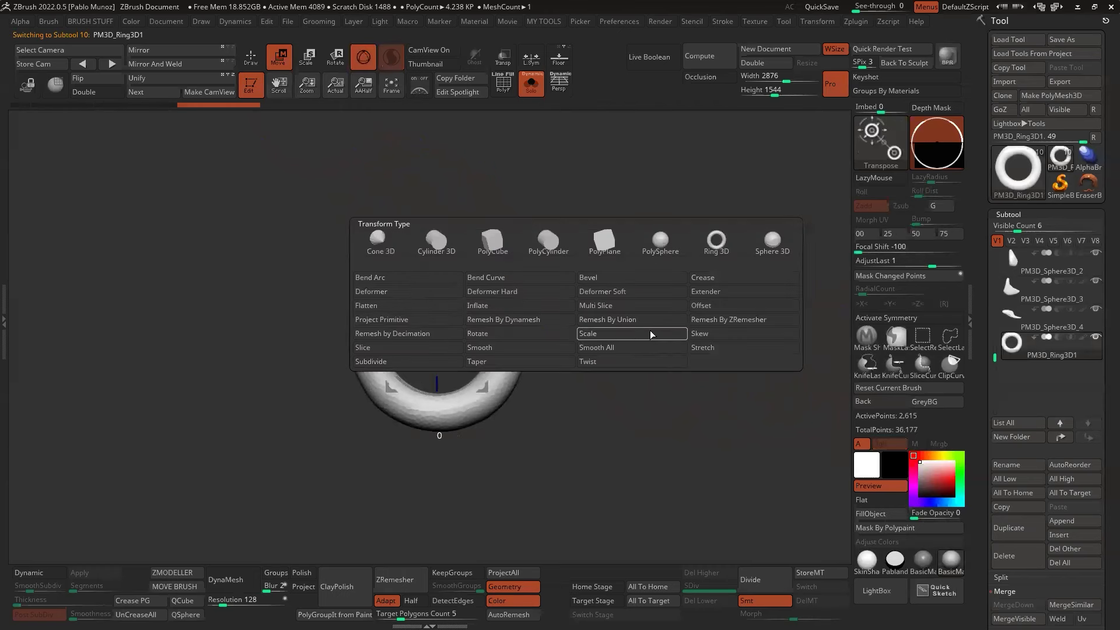
{"action": "left_click", "coordinate": [592, 362]}
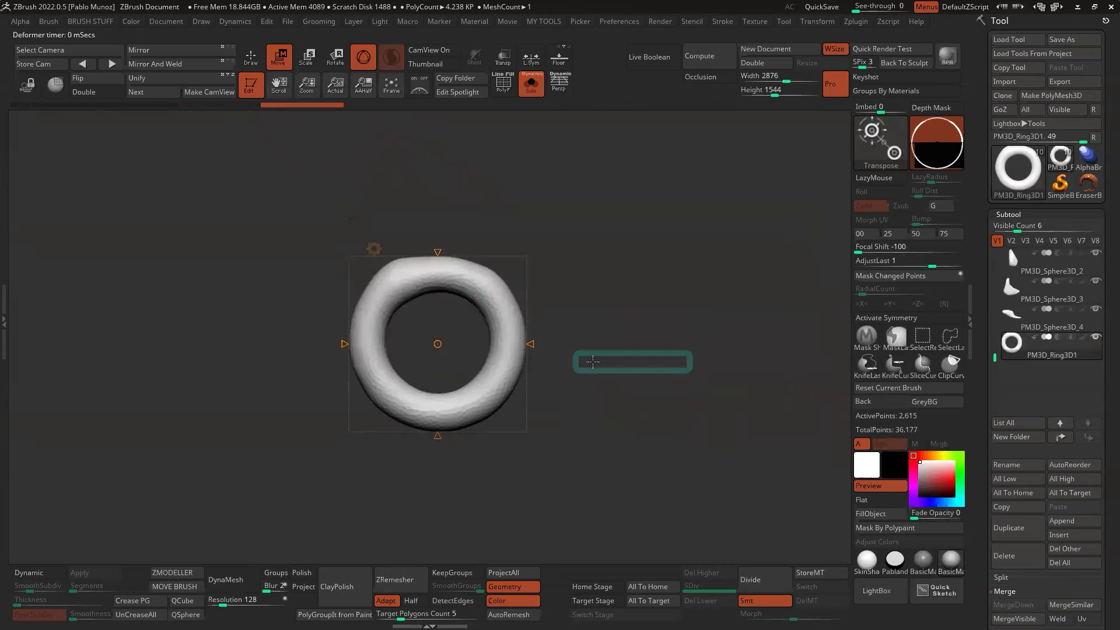
{"action": "left_click_drag", "start_coordinate": [438, 260], "coordinate": [440, 345]}
{"action": "left_click_drag", "start_coordinate": [437, 451], "coordinate": [437, 470]}
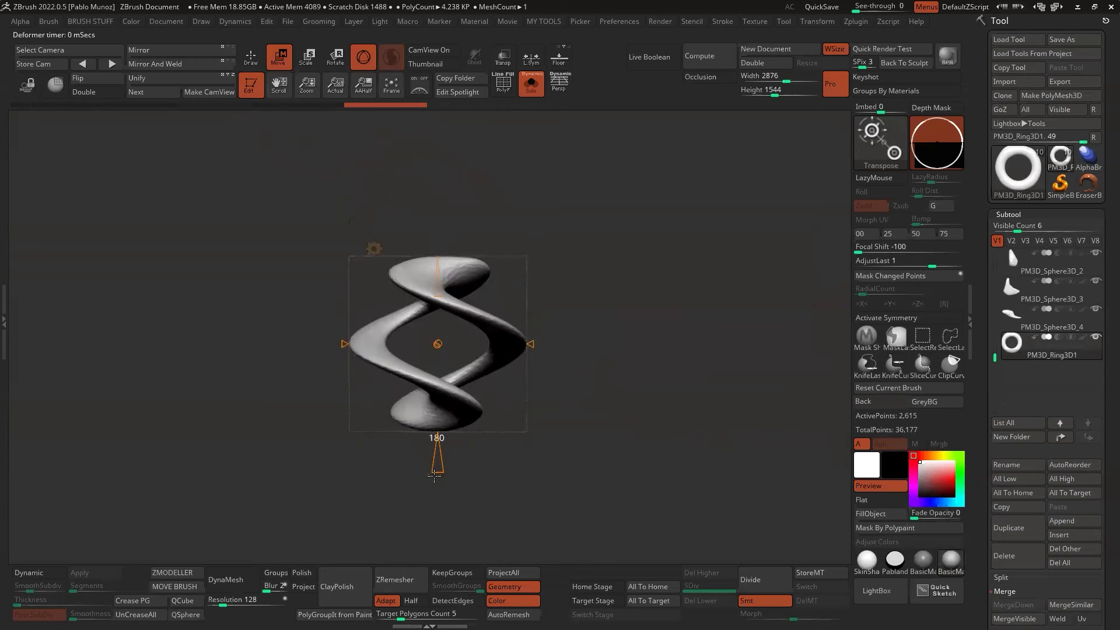
Apply a Bend Arc deformer to the twisted ring, bend it sideways and accept the deformation.
{"action": "left_click", "coordinate": [373, 249]}
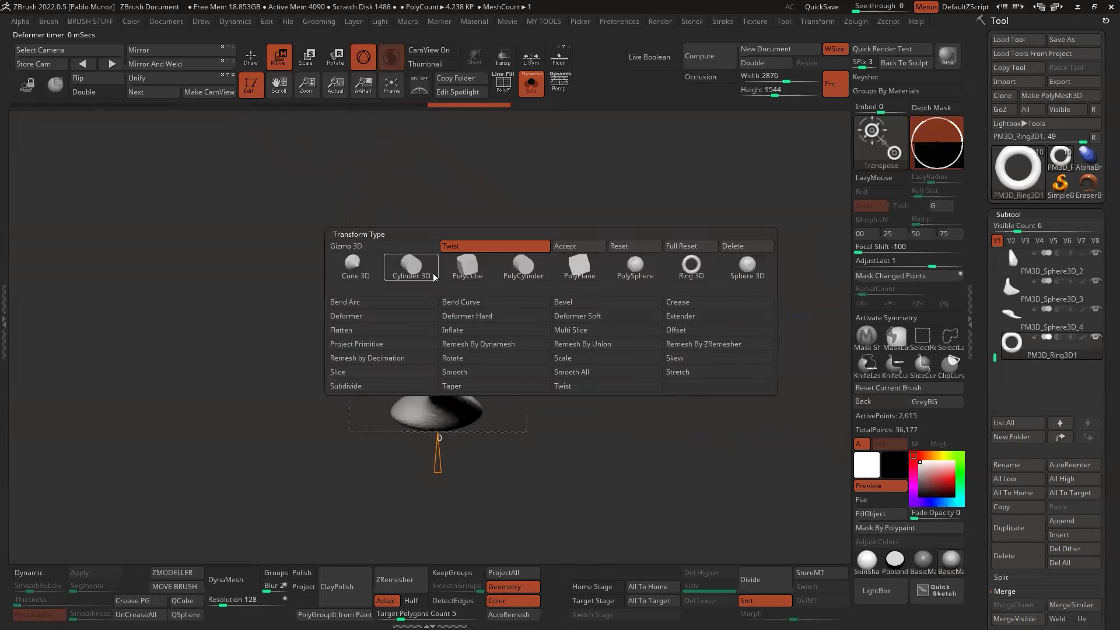
{"action": "left_click", "coordinate": [429, 304]}
{"action": "left_click_drag", "start_coordinate": [530, 351], "coordinate": [549, 322]}
{"action": "left_click", "coordinate": [373, 249]}
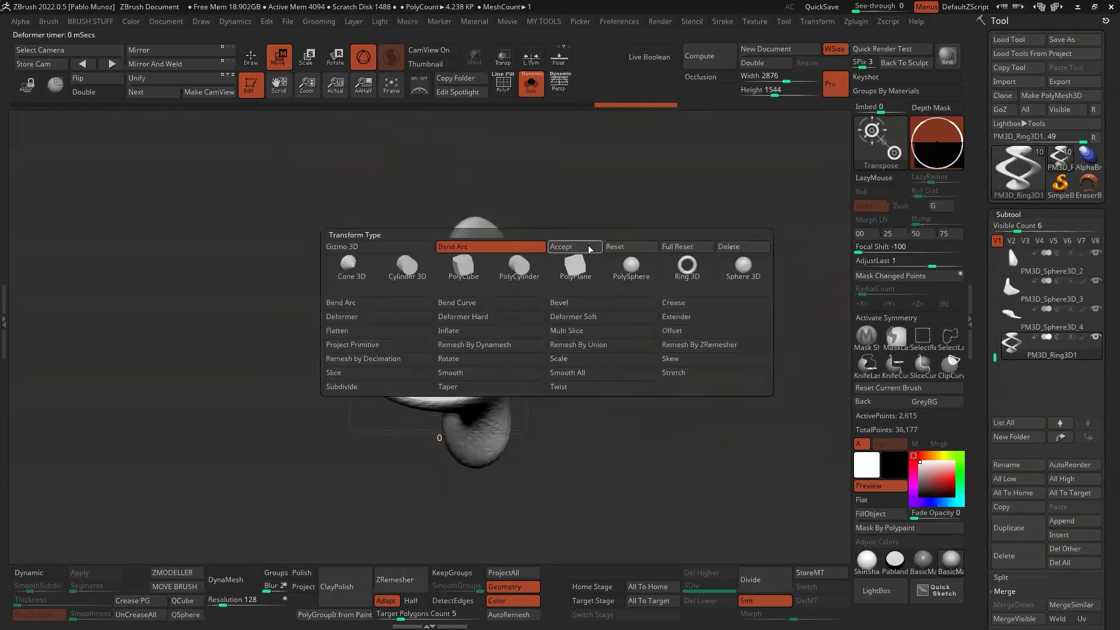
{"action": "left_click", "coordinate": [580, 250]}
Return to the SnakeHook brush in Draw mode and smooth the bent, twisted ring into rounded, flowing loops.
{"action": "key", "text": "q"}
{"action": "key", "text": "b"}
{"action": "key", "text": "s"}
{"action": "key", "text": "h"}
{"action": "mouse_move", "coordinate": [370, 109]}
{"action": "left_mouse_down"}
{"action": "mouse_move", "coordinate": [655, 300]}
{"action": "mouse_move", "coordinate": [505, 291]}
{"action": "left_mouse_up"}
{"action": "key", "text": "shift"}
{"action": "mouse_move", "coordinate": [440, 250]}
{"action": "left_mouse_down", "text": "shift"}
{"action": "mouse_move", "coordinate": [529, 302]}
{"action": "mouse_move", "coordinate": [526, 293]}
{"action": "mouse_move", "coordinate": [554, 288]}
{"action": "mouse_move", "coordinate": [493, 305]}
{"action": "left_mouse_up", "text": "shift"}
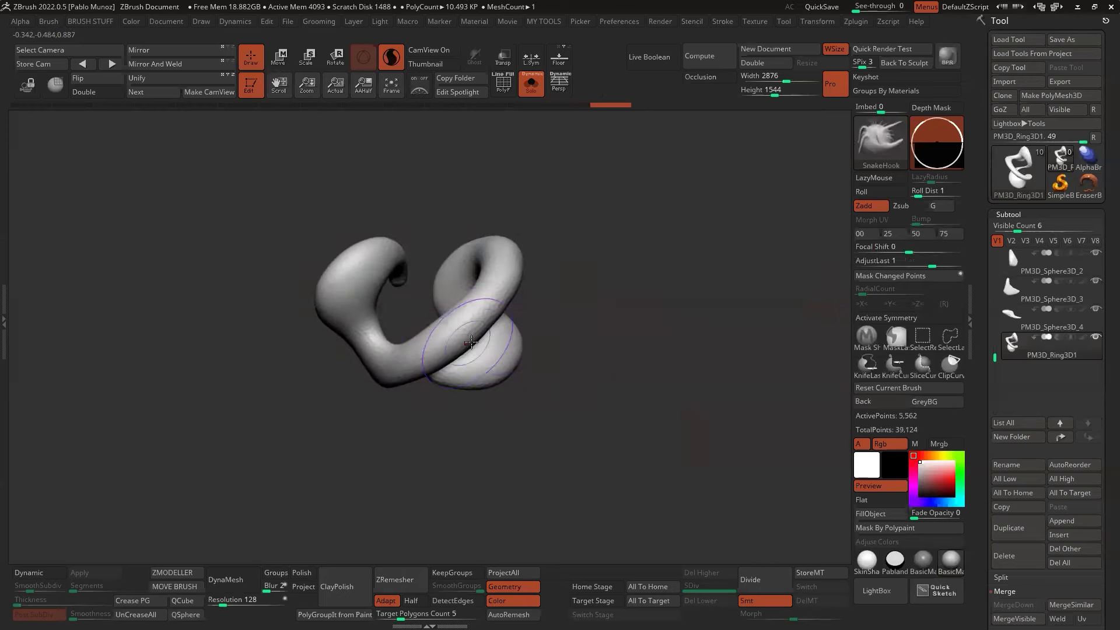
Smooth and taper the loose tips of the opened ring, leaving a curling S-shaped form.
{"action": "left_click_drag", "start_coordinate": [513, 275], "coordinate": [546, 254]}
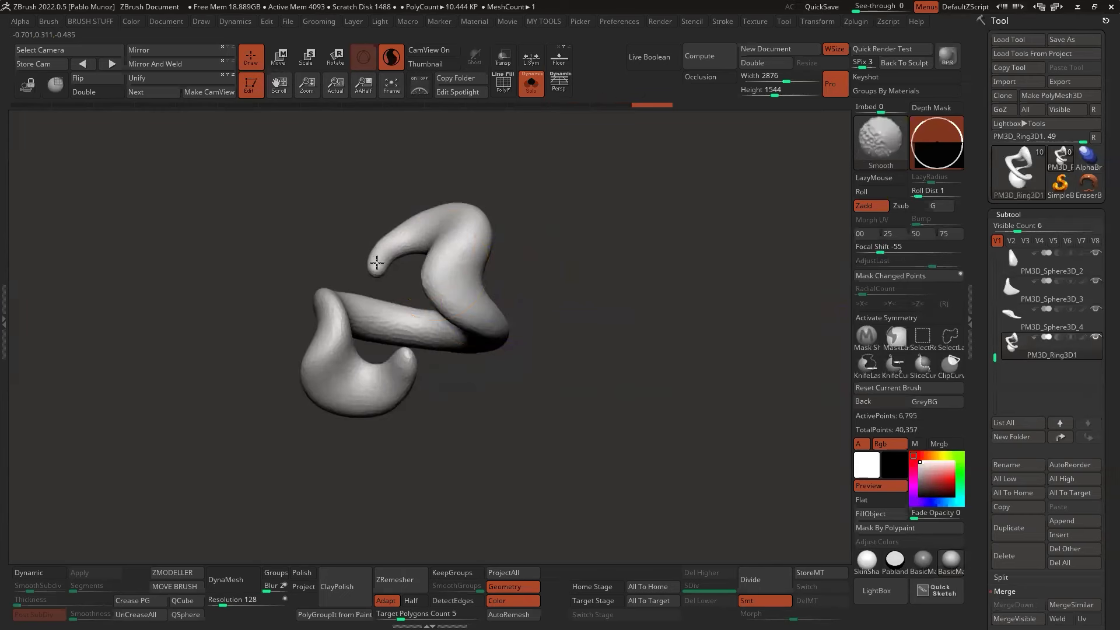
{"action": "mouse_move", "coordinate": [500, 292]}
{"action": "left_mouse_down"}
{"action": "mouse_move", "coordinate": [613, 282]}
{"action": "mouse_move", "coordinate": [570, 309]}
{"action": "left_mouse_up"}
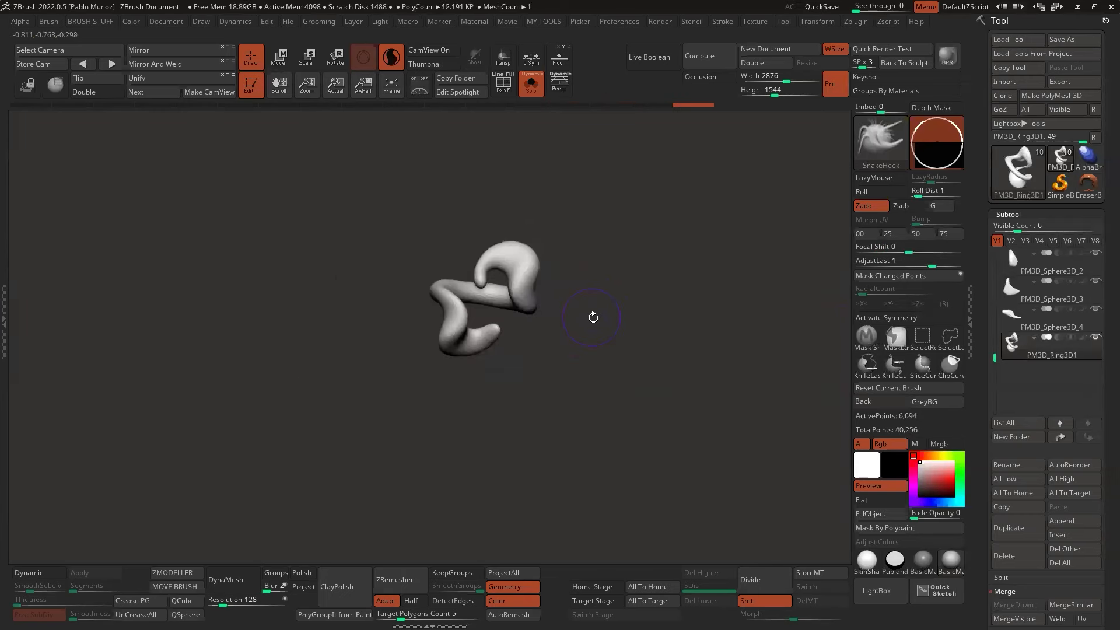
{"action": "mouse_move", "coordinate": [593, 315]}
{"action": "left_mouse_down"}
{"action": "mouse_move", "coordinate": [642, 426]}
{"action": "mouse_move", "coordinate": [619, 364]}
{"action": "left_mouse_up"}
{"action": "left_click_drag", "start_coordinate": [665, 426], "coordinate": [587, 377]}
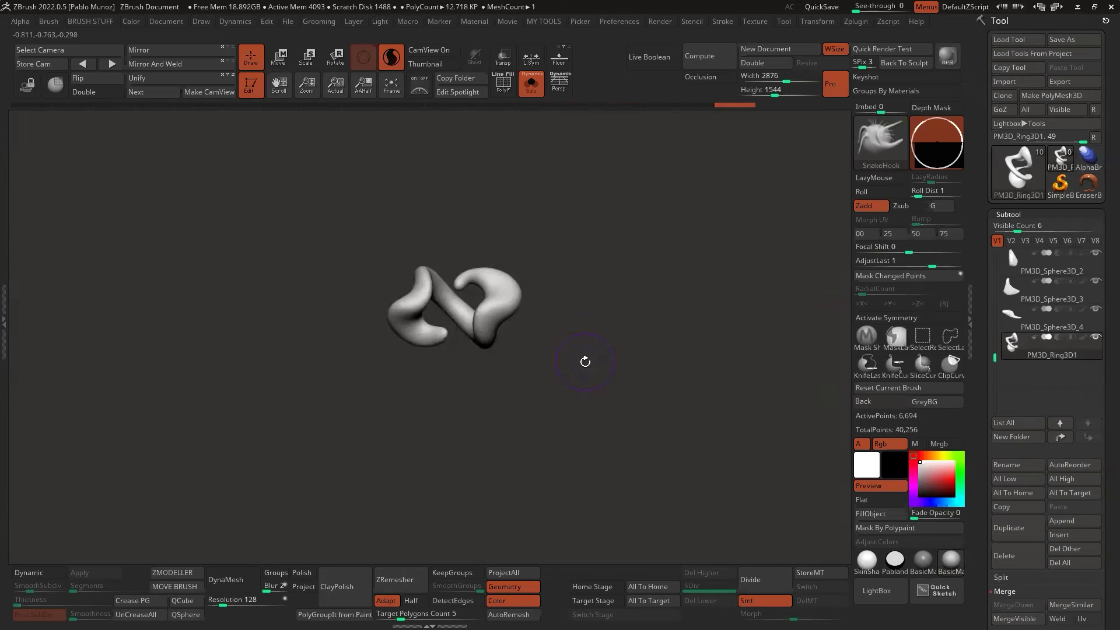